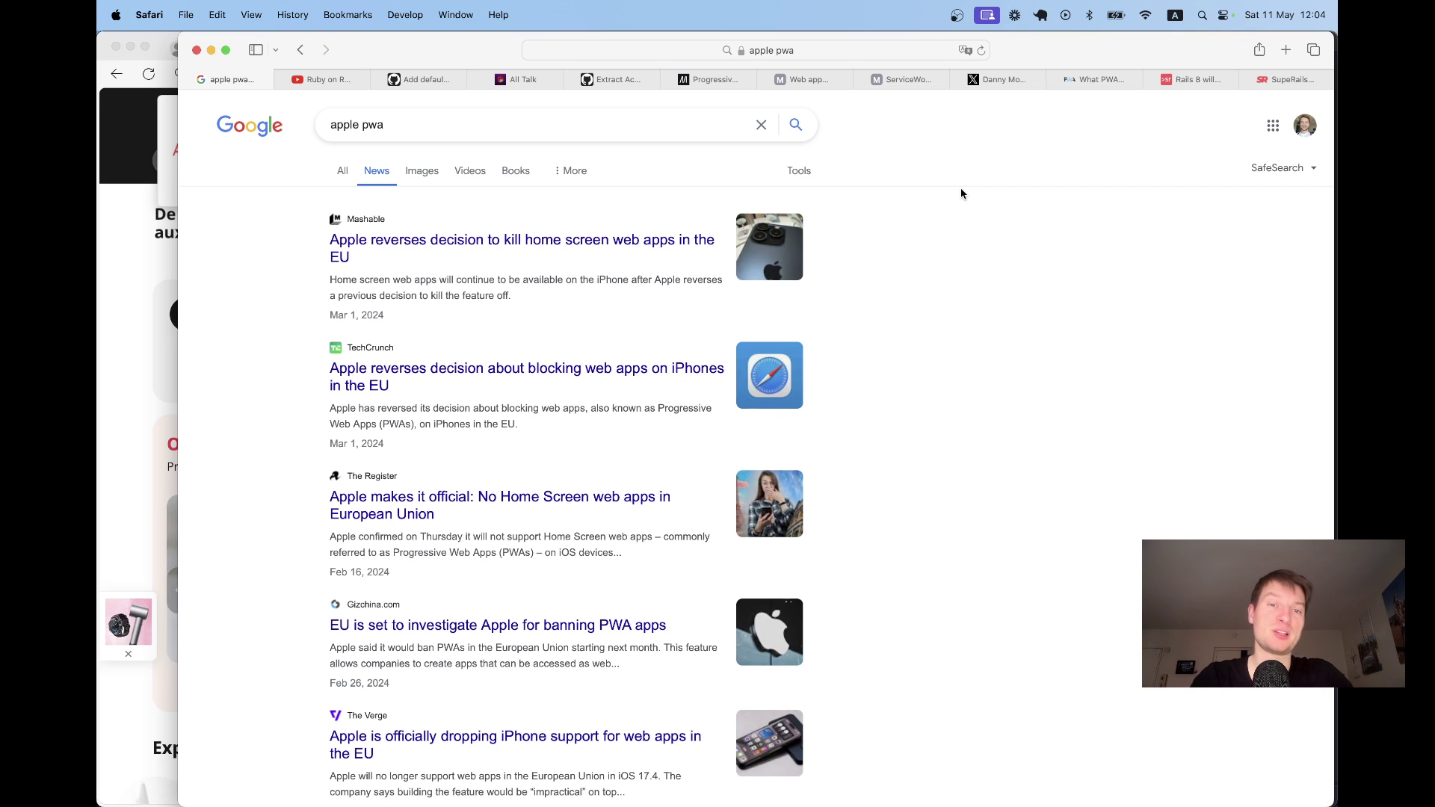
# Cycle through the tabs: the YouTube Rails PWA search, then the default PWA manifest pull request #50528
pyautogui.hotkey('ctrl', 'Tab')
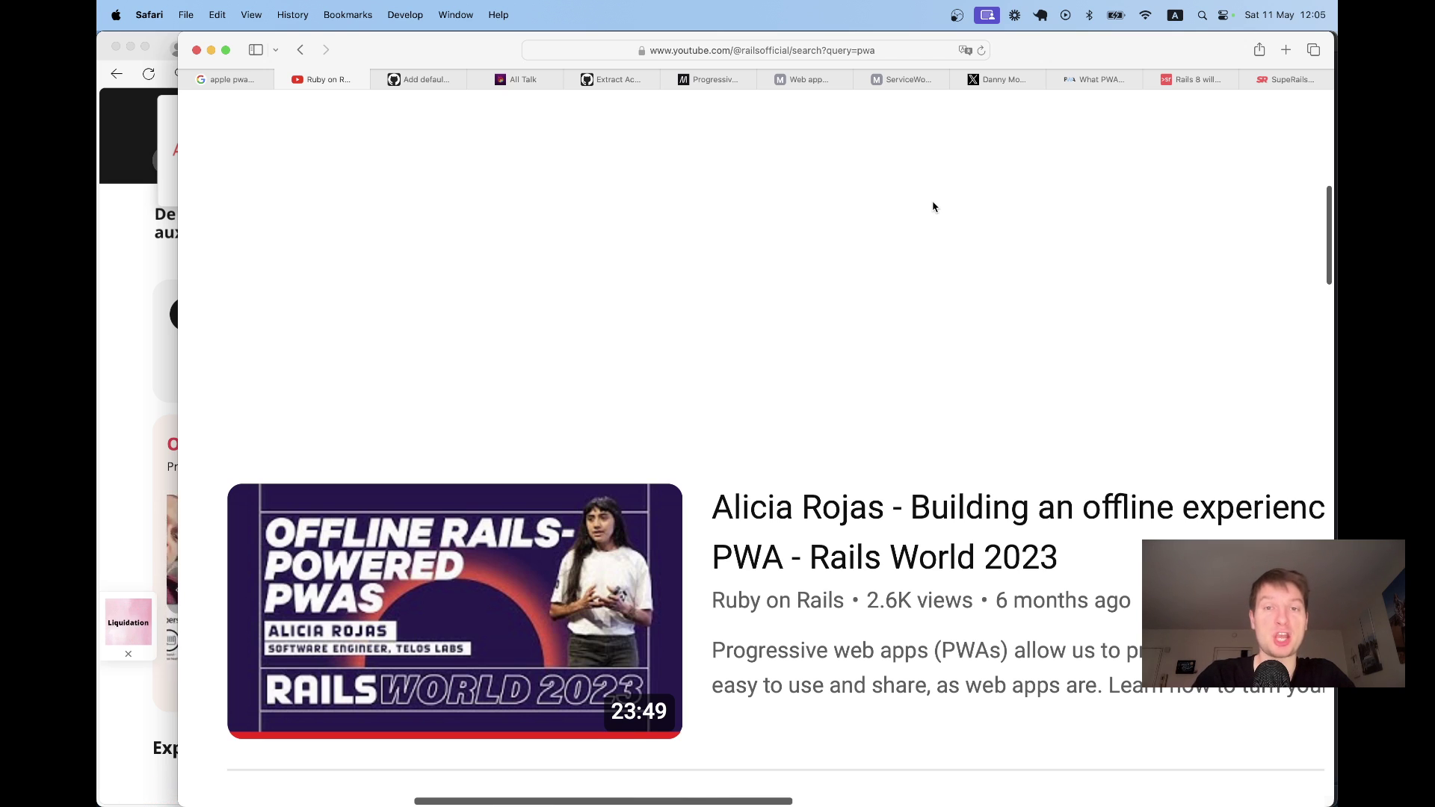
pyautogui.hotkey('ctrl', 'Tab')
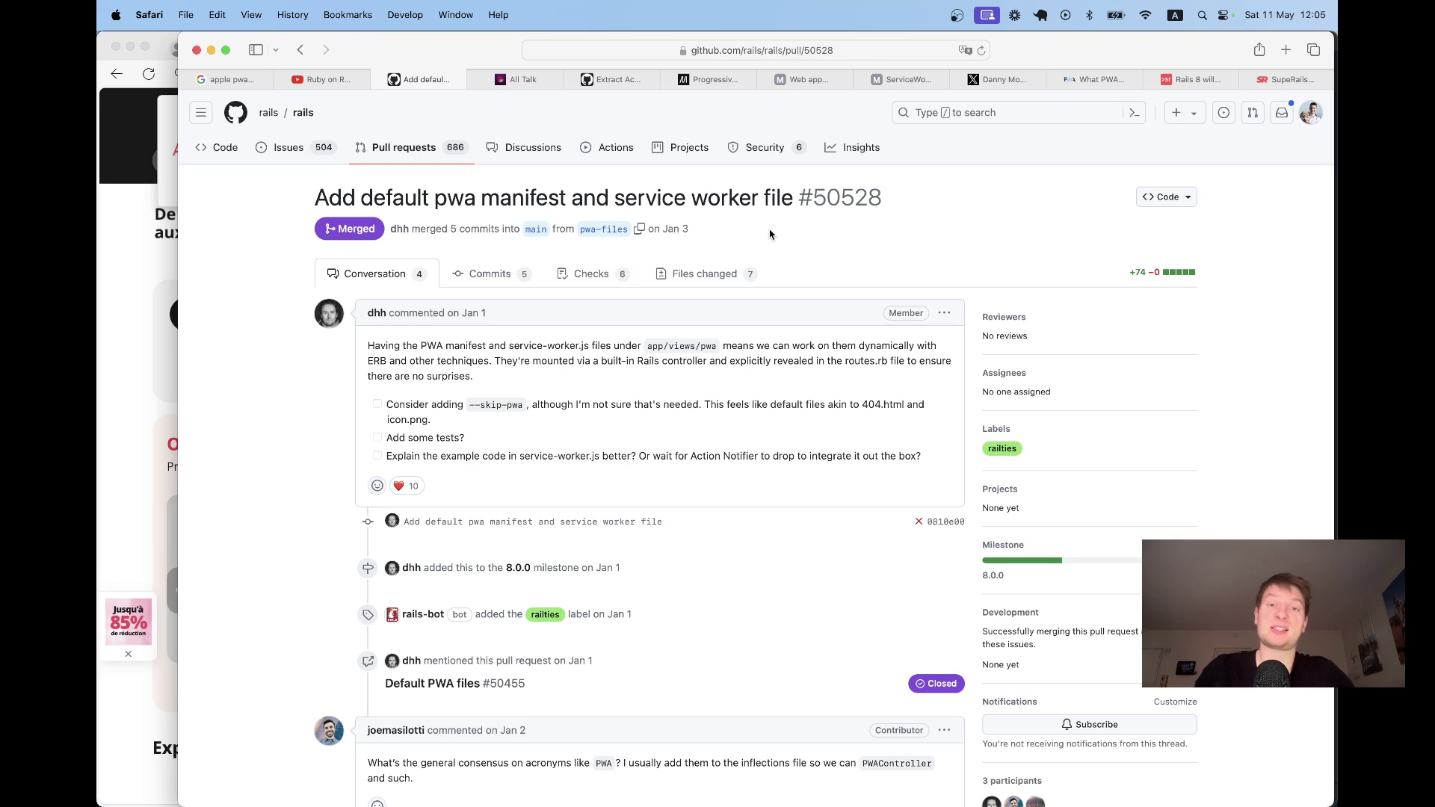
# Open your Campfire profile from All Talk and expand 'Install Campfire as a web app'
pyautogui.hotkey('ctrl', 'Tab')
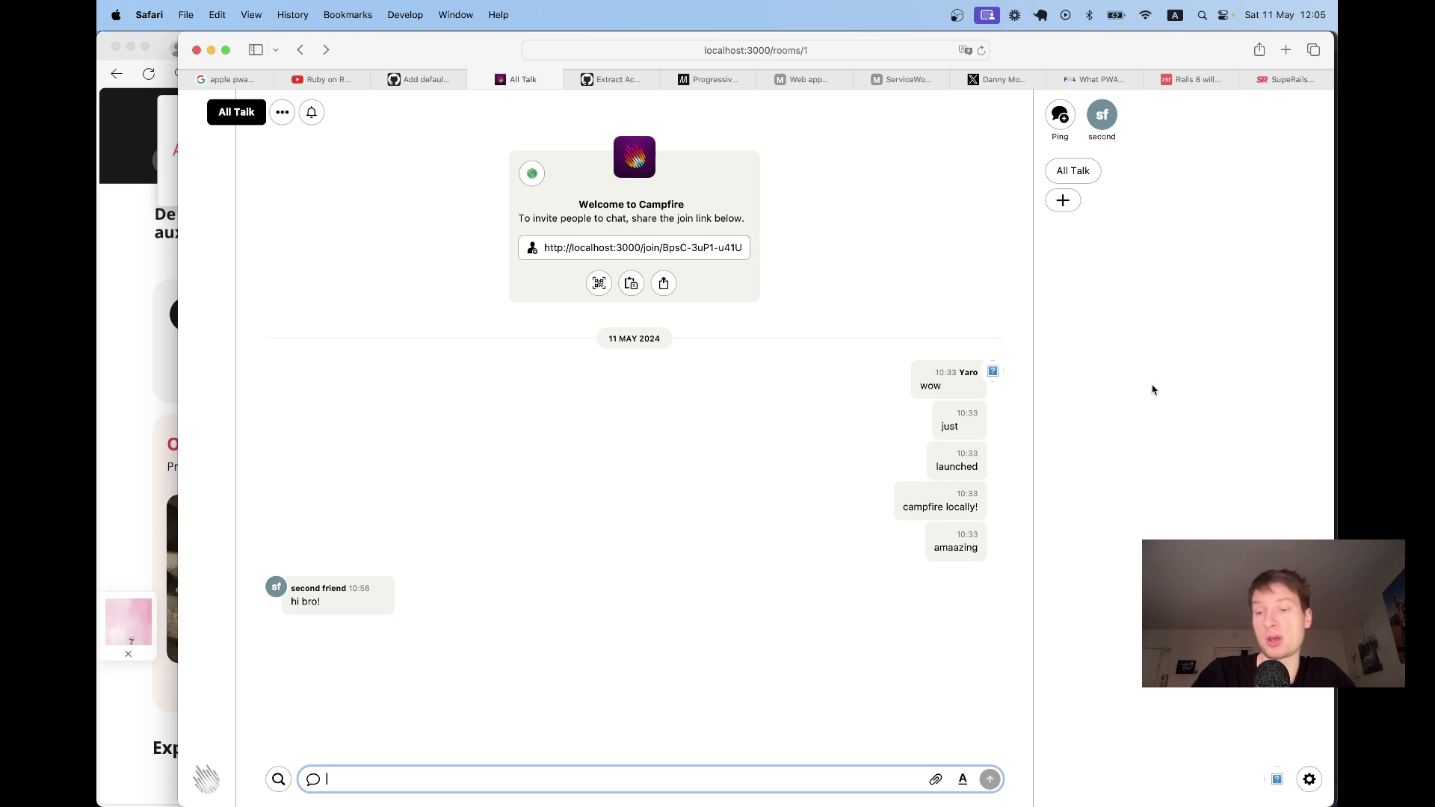
pyautogui.click(1278, 780)
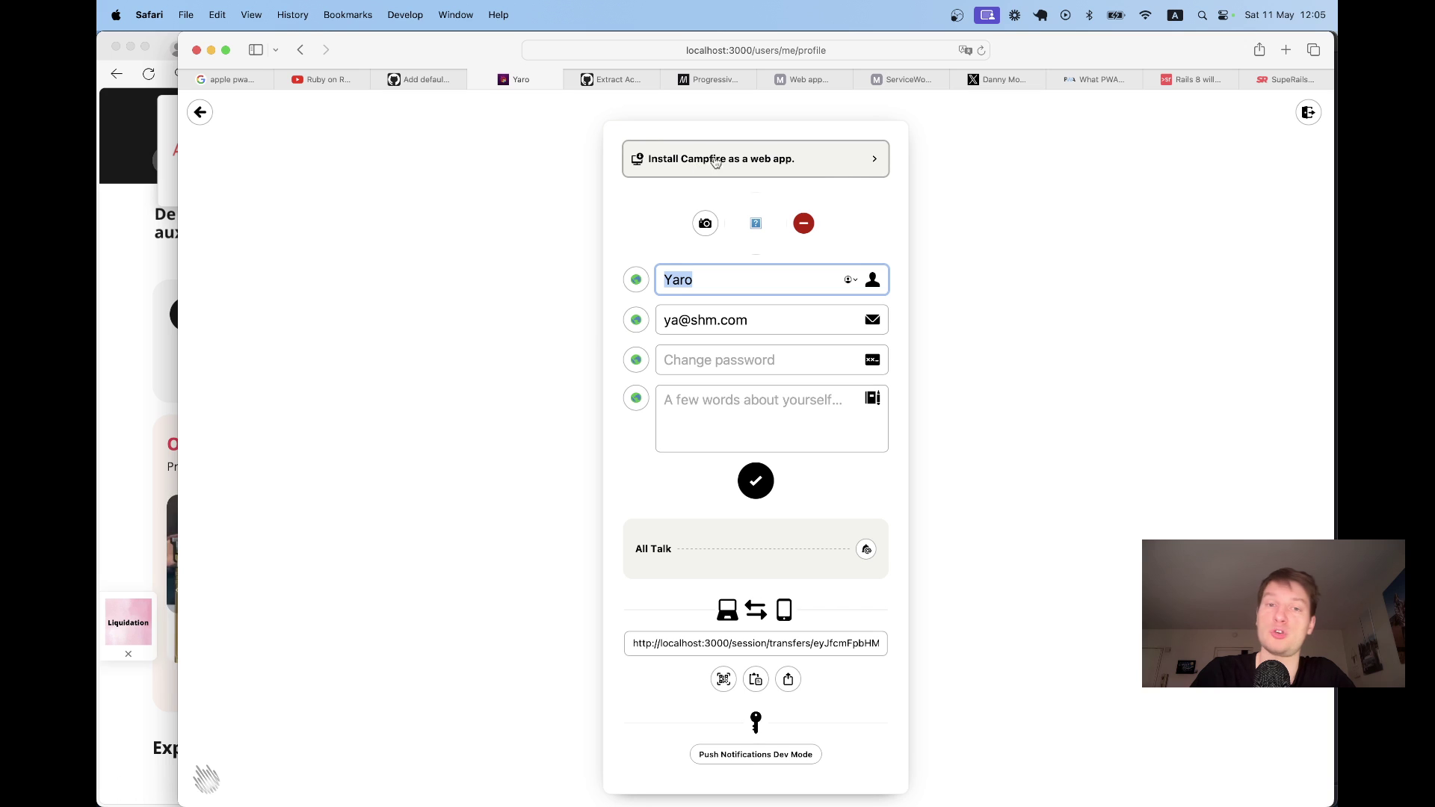
pyautogui.click(699, 166)
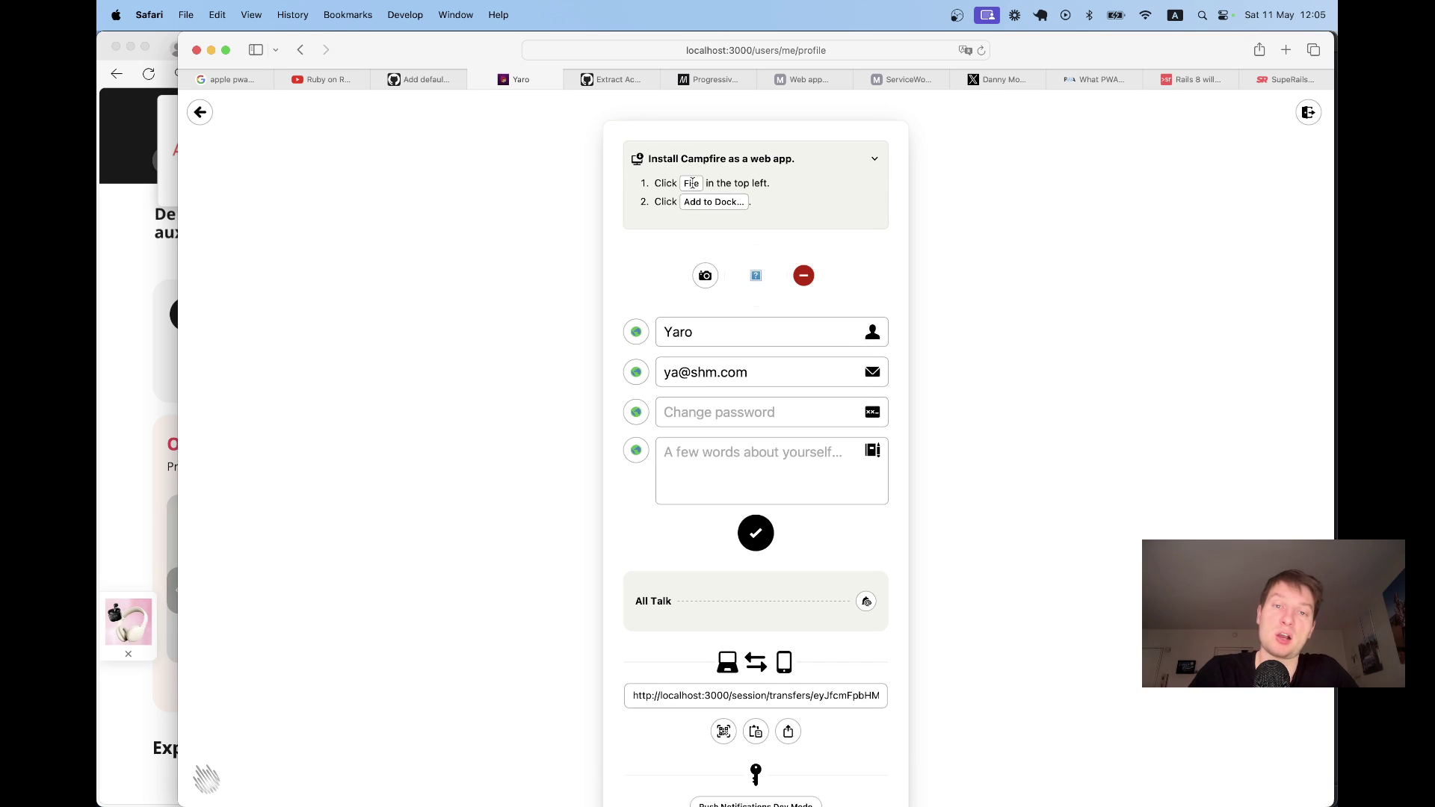
# Look at the profile page's Share menu, then go to the SuperRails homepage tab
pyautogui.click(1259, 49)
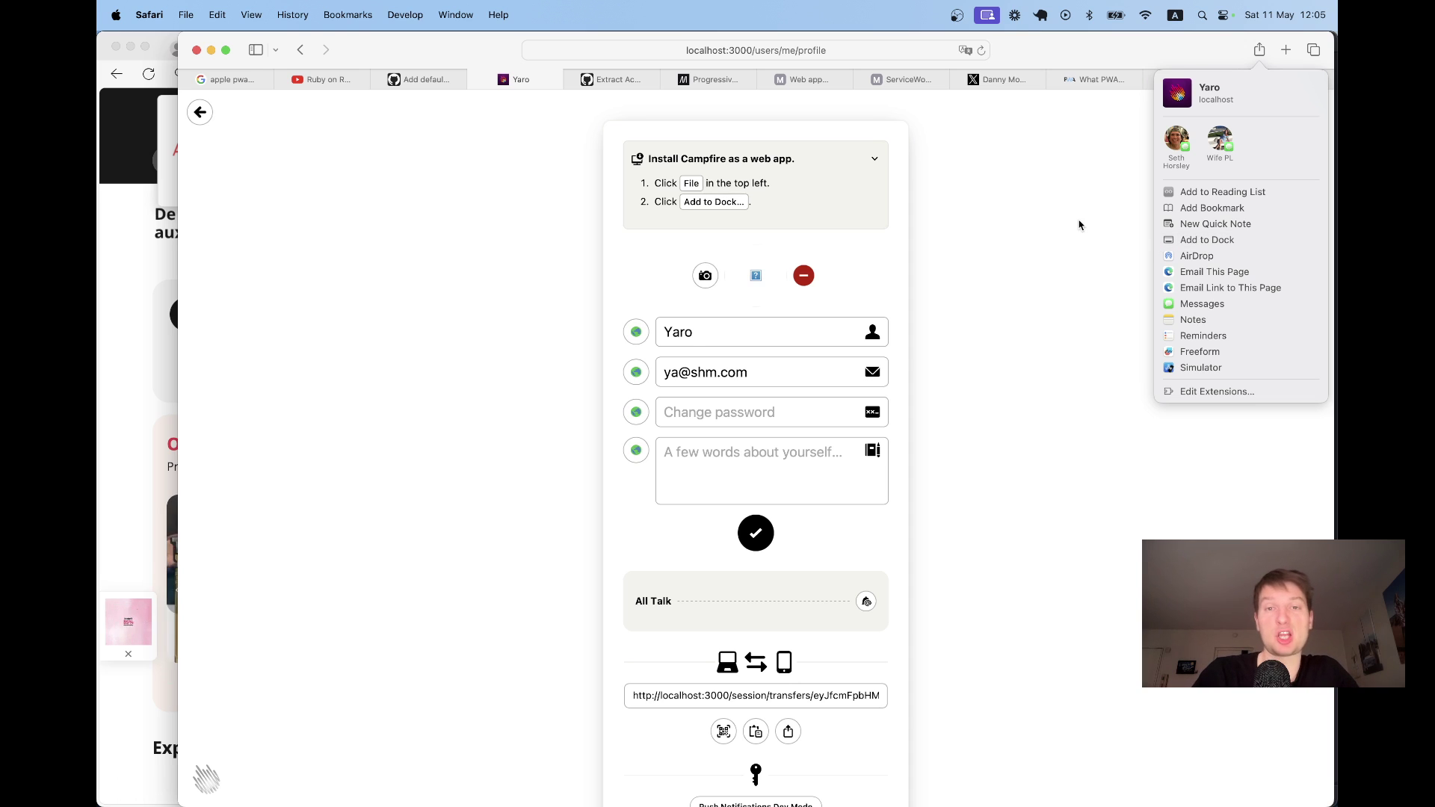
pyautogui.click(1078, 225)
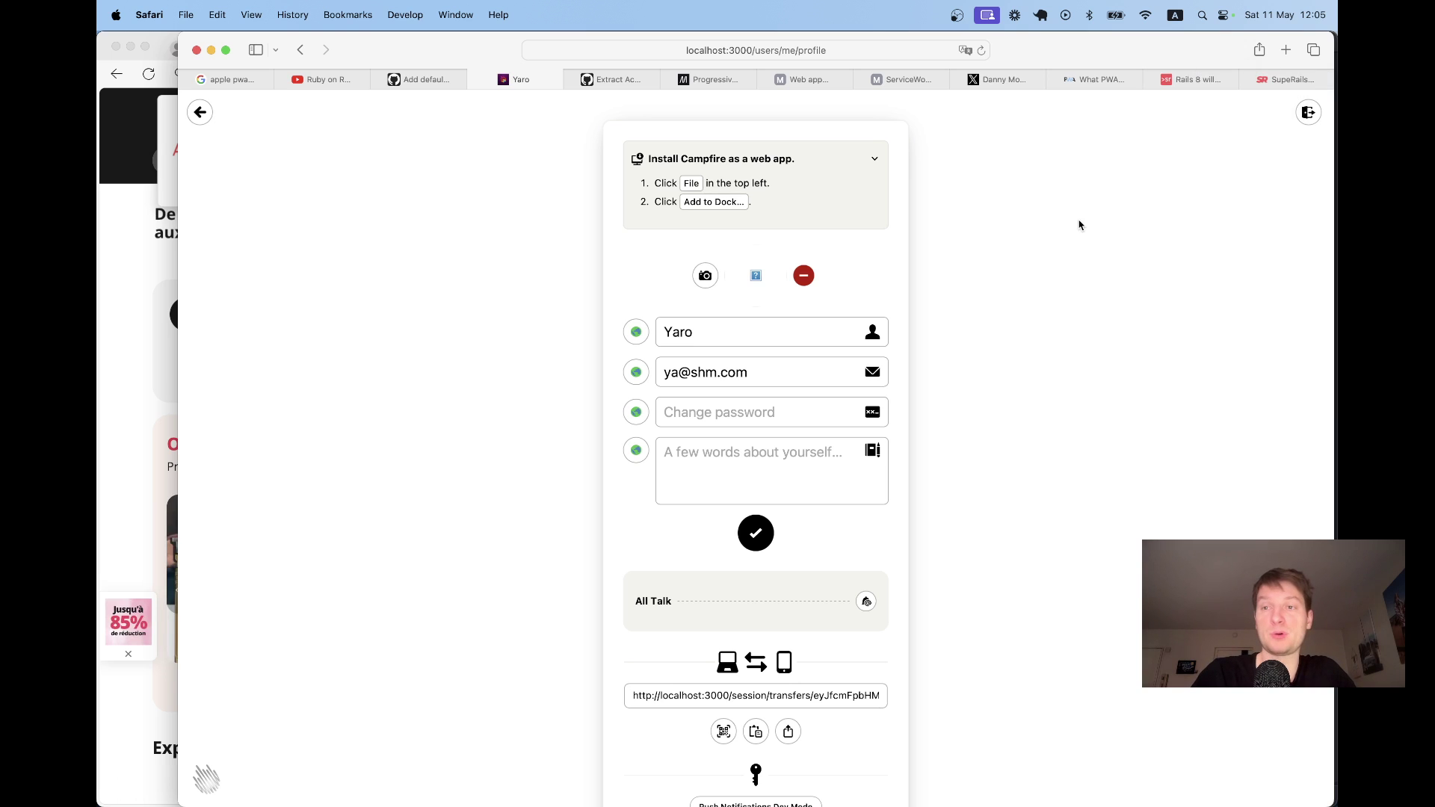
pyautogui.click(1293, 79)
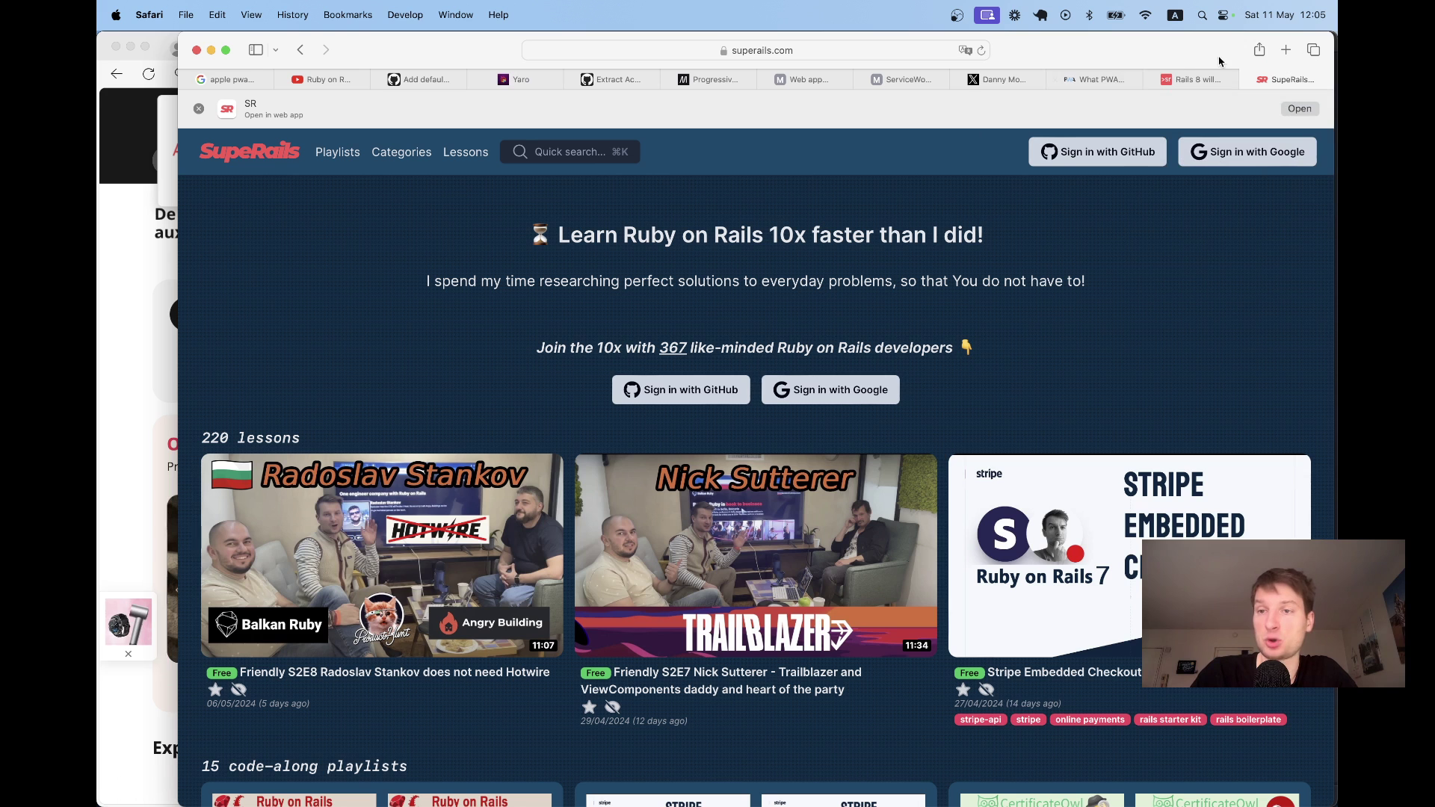
# Add superails.com to the Dock as the SR web app via Share > Add to Dock
pyautogui.click(1260, 50)
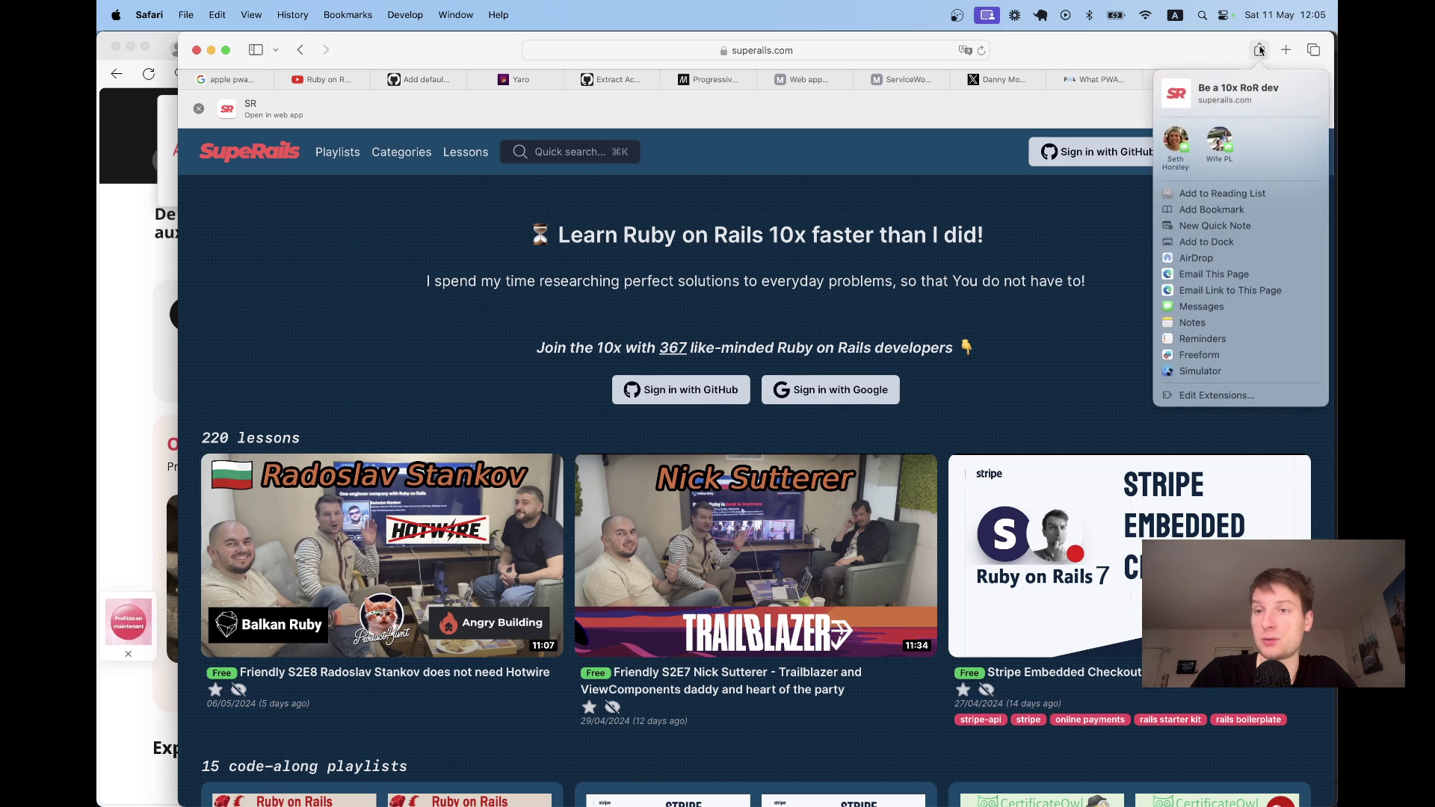
pyautogui.click(1201, 240)
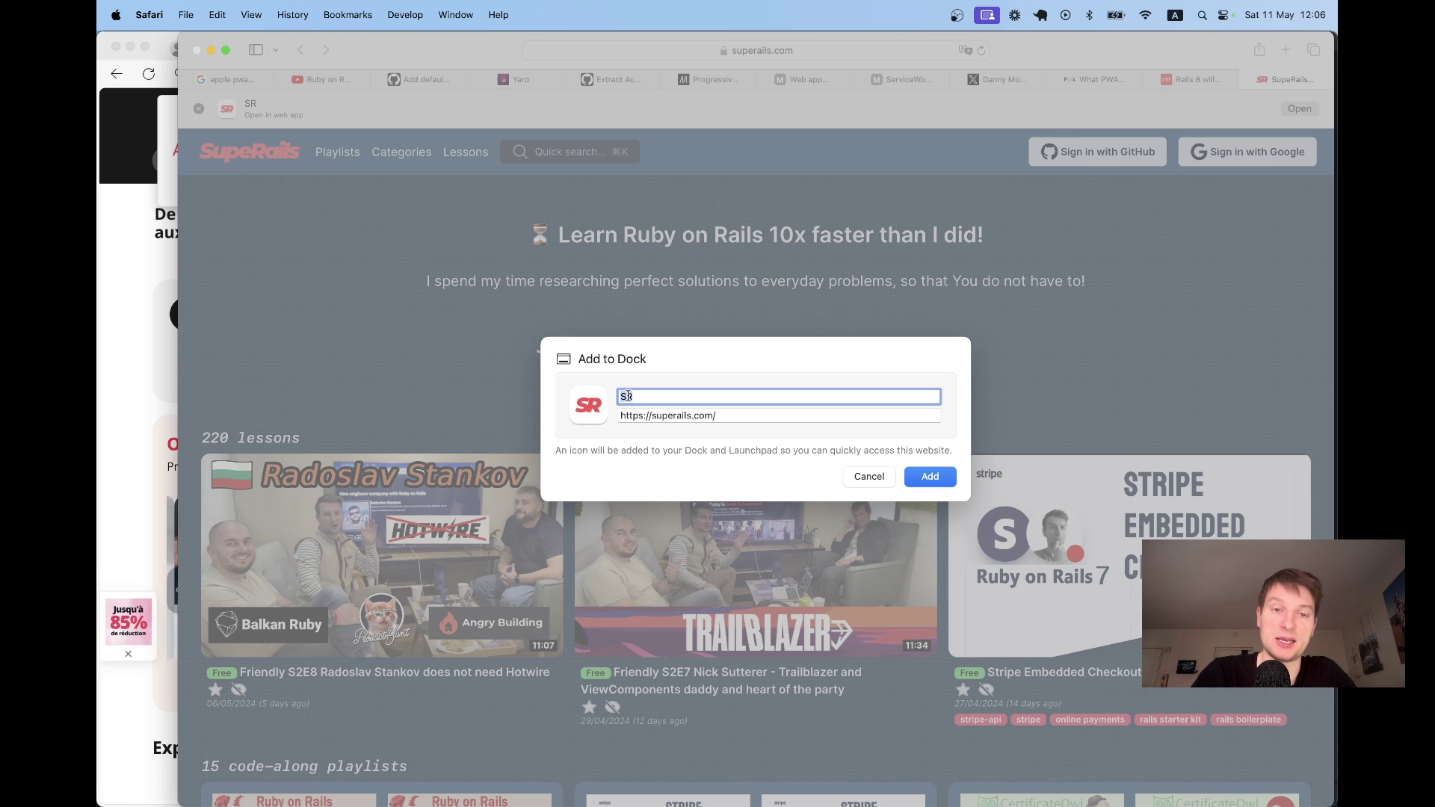
pyautogui.click(928, 475)
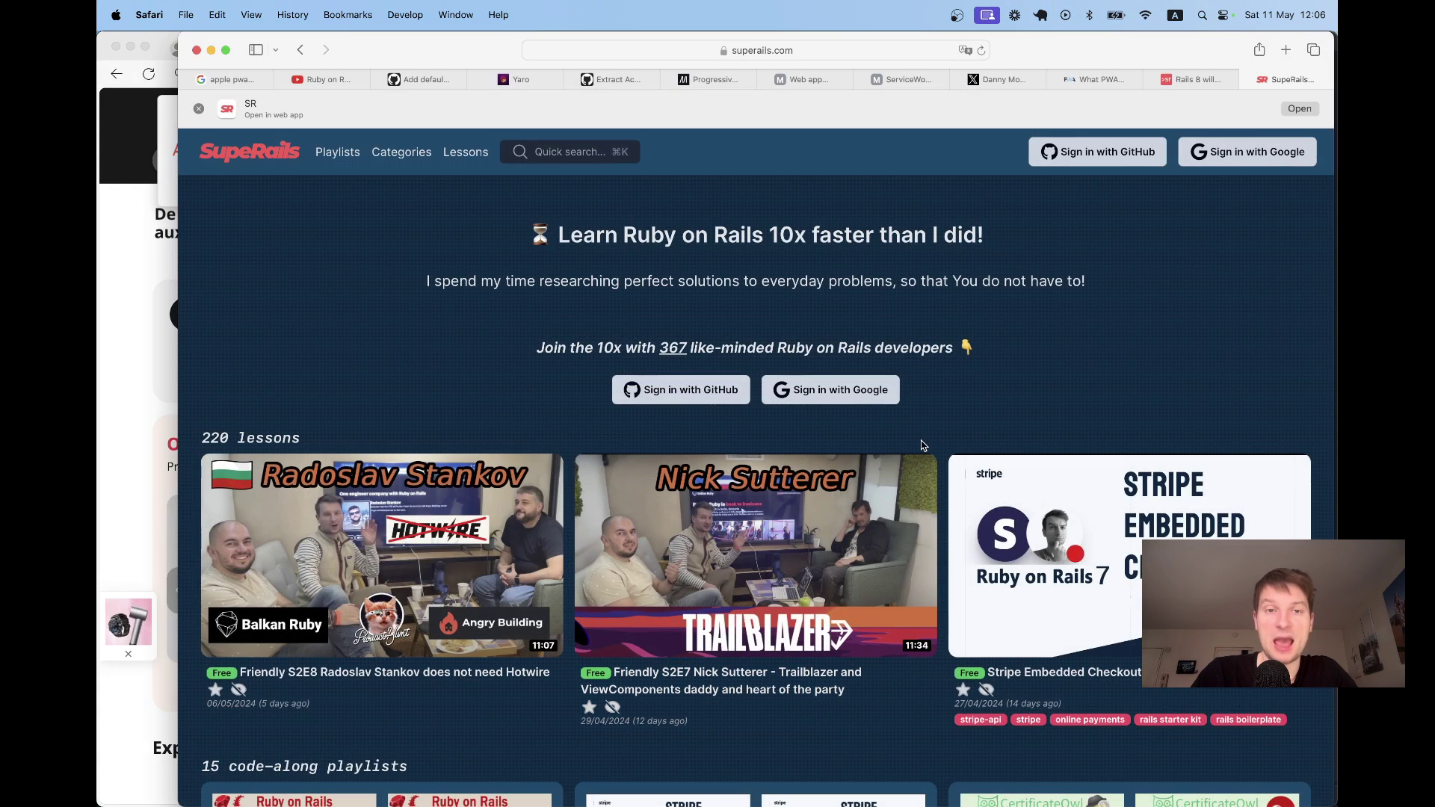
# Launch the new SR web app from Launchpad, then bring Safari back in front
pyautogui.moveTo(949, 801)
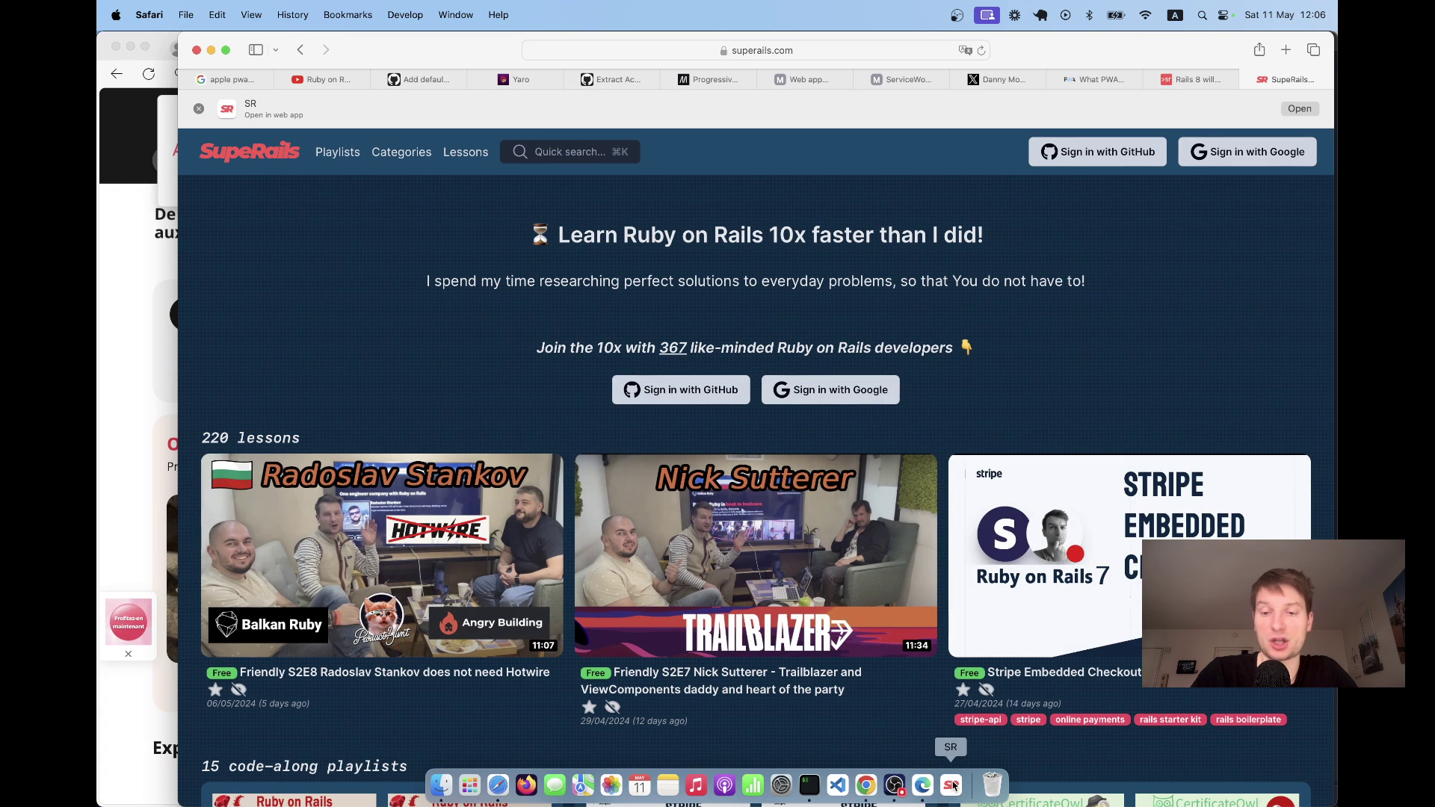
pyautogui.click(469, 785)
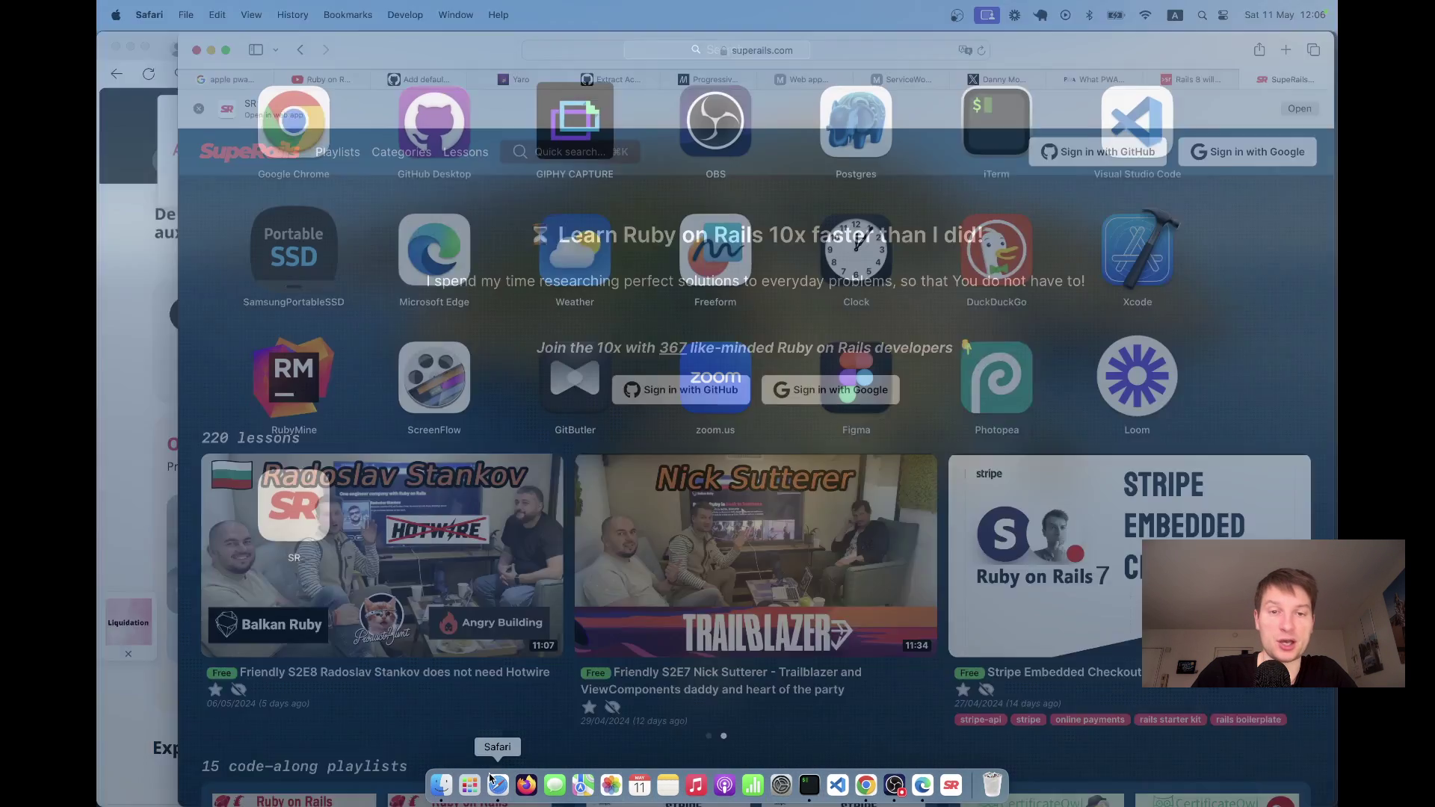
pyautogui.click(312, 517)
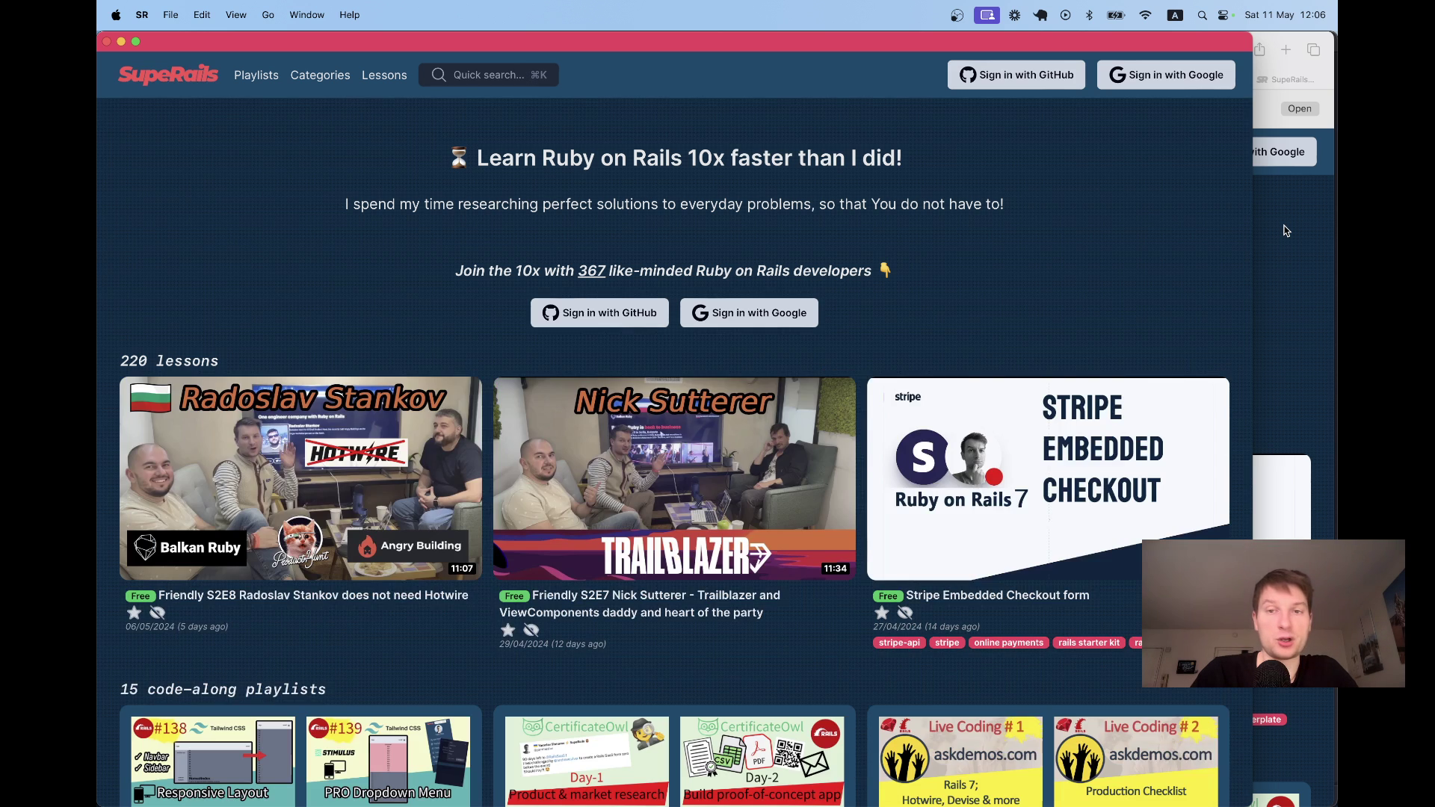
pyautogui.click(1283, 226)
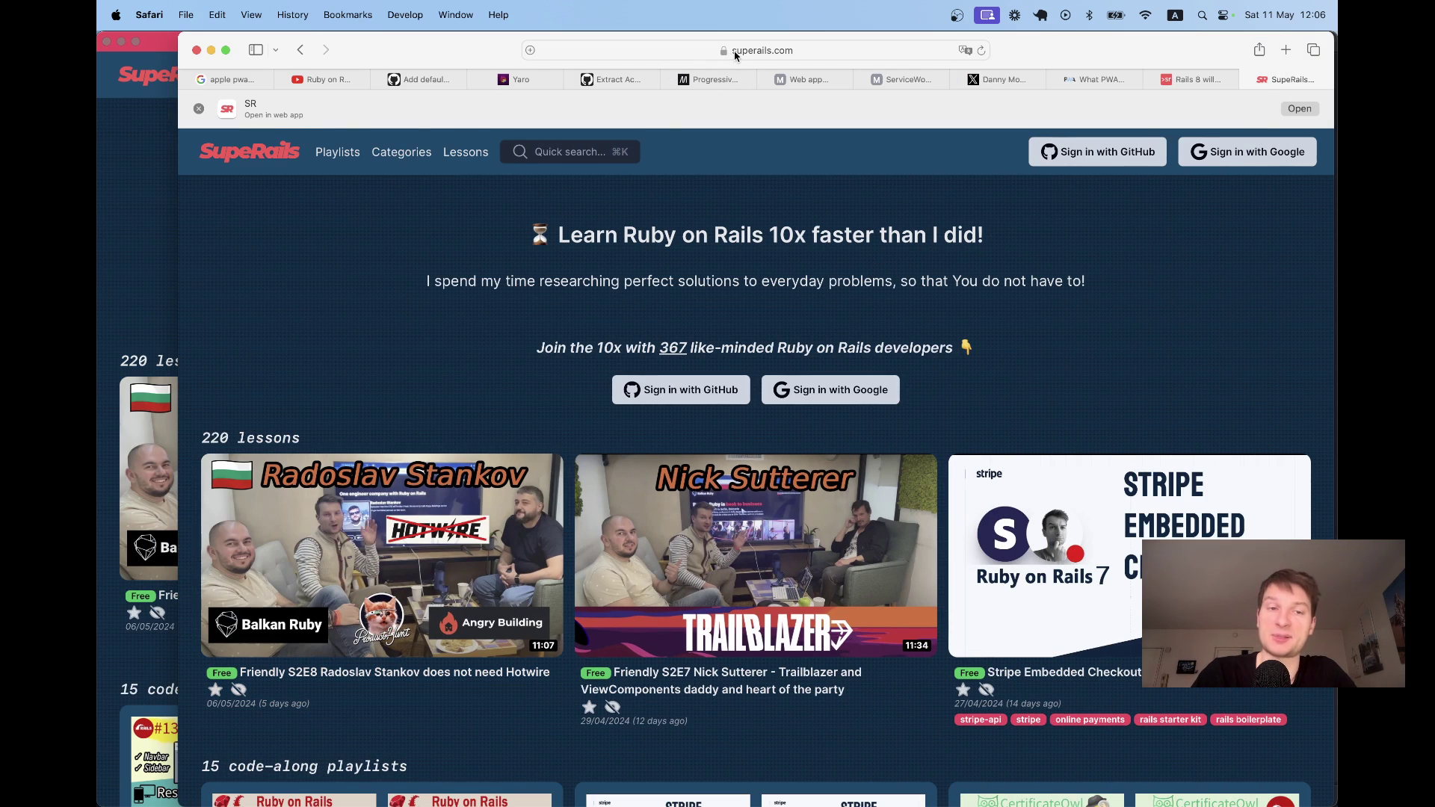
# Toggle between SR and Safari, reset Safari's zoom, and open the site in SR from the banner
pyautogui.press('super+Tab')
pyautogui.press('super+Tab')
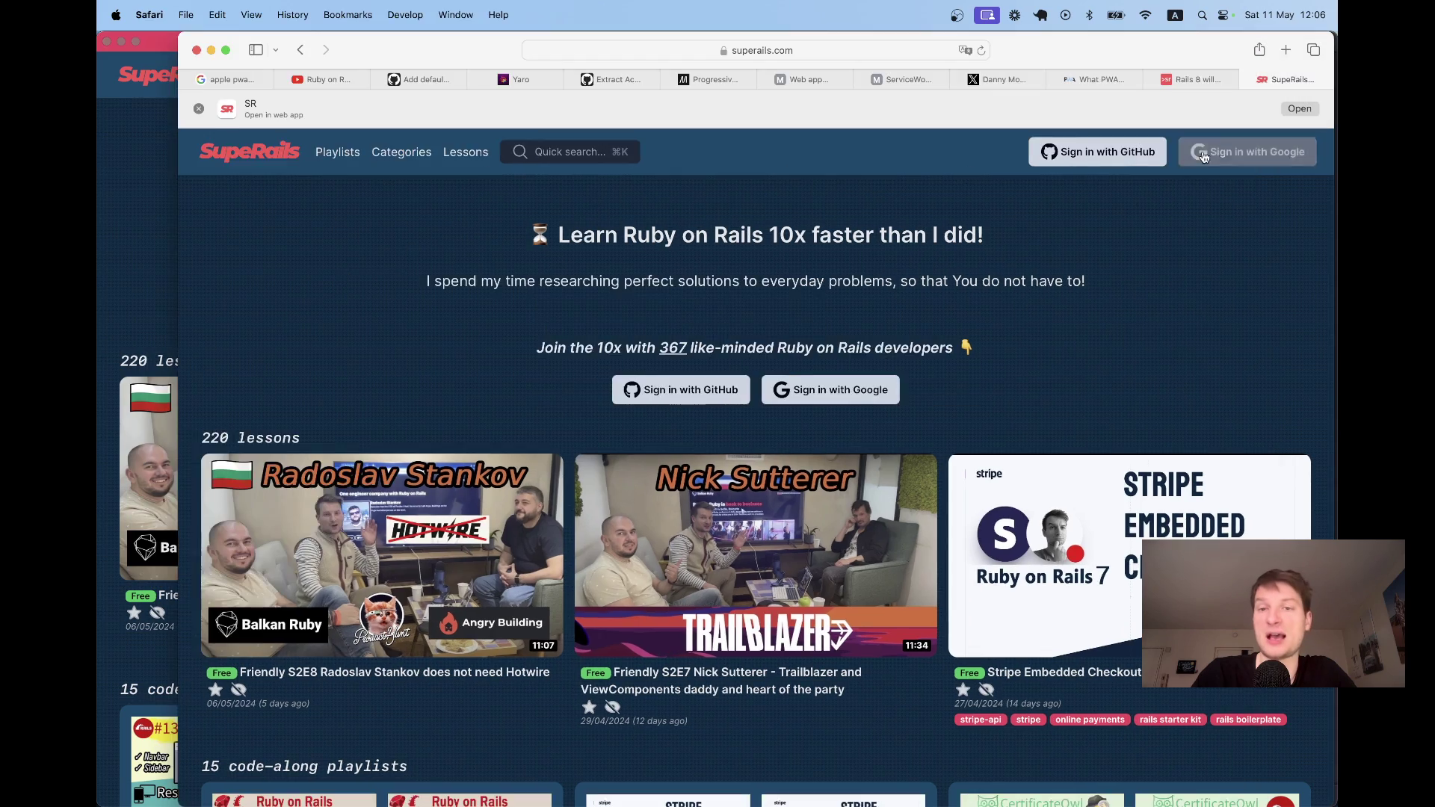
pyautogui.press('super+Tab')
pyautogui.press('super+Tab')
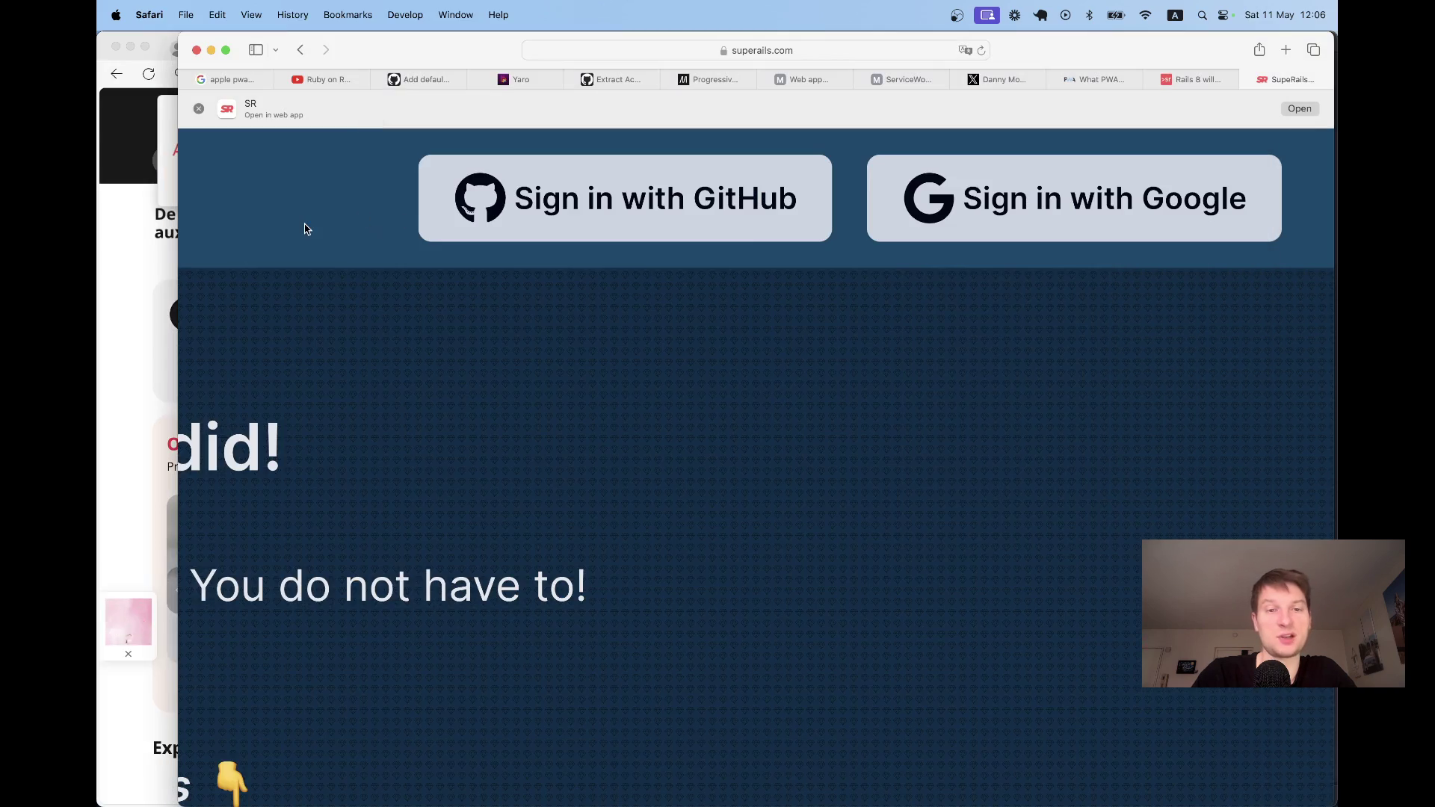
pyautogui.press('super+0')
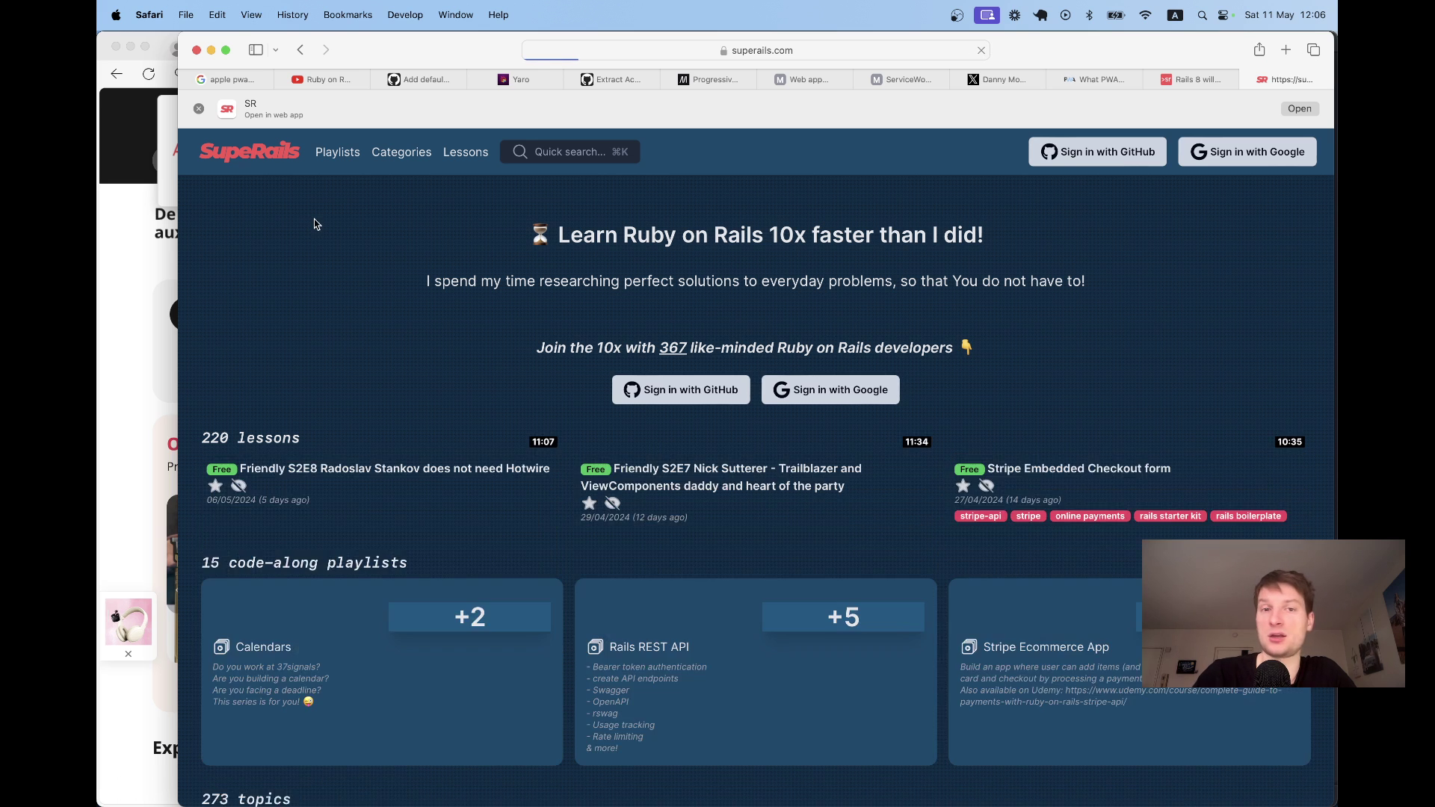
pyautogui.click(1313, 108)
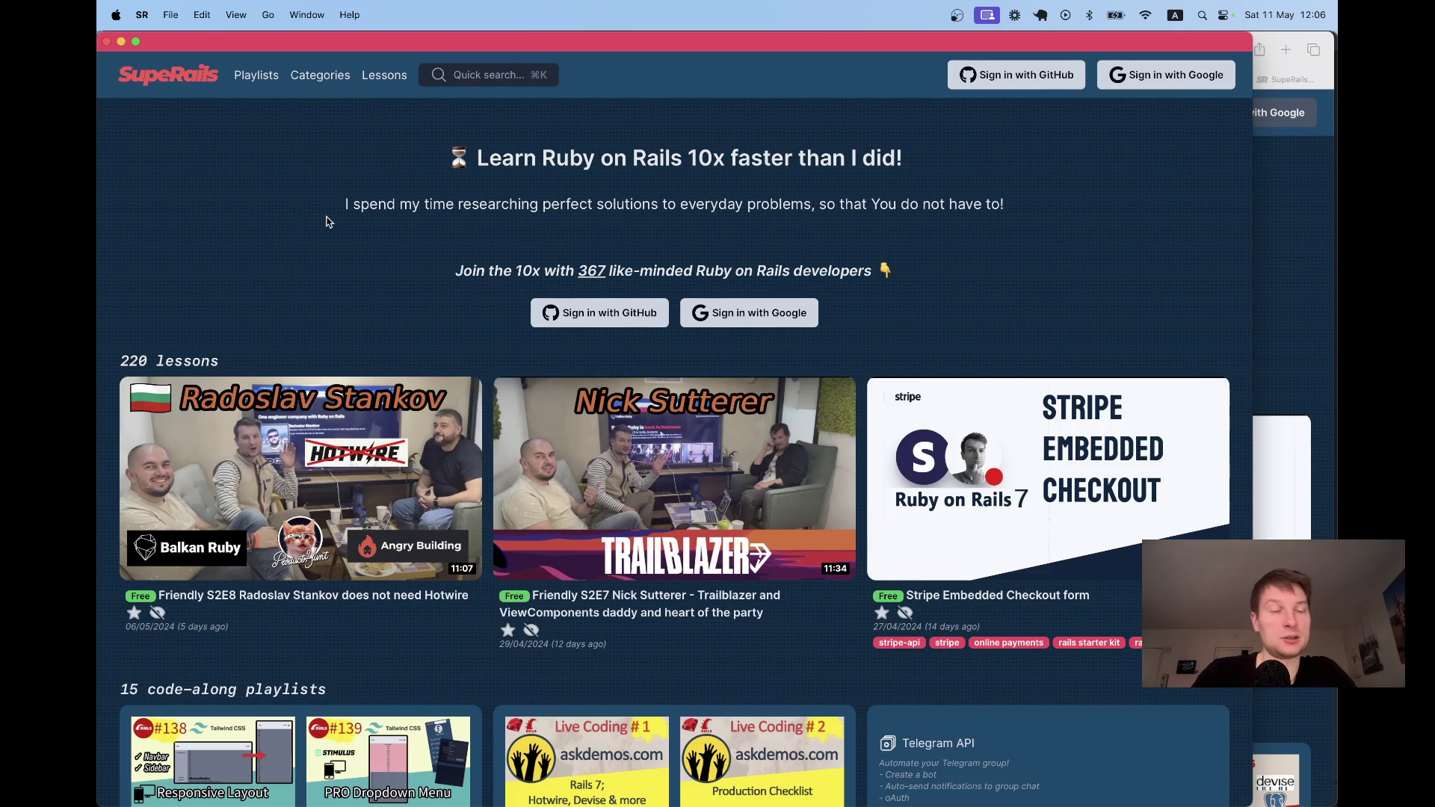
pyautogui.scroll(-15, 306, 210)
pyautogui.scroll(15, 306, 210)
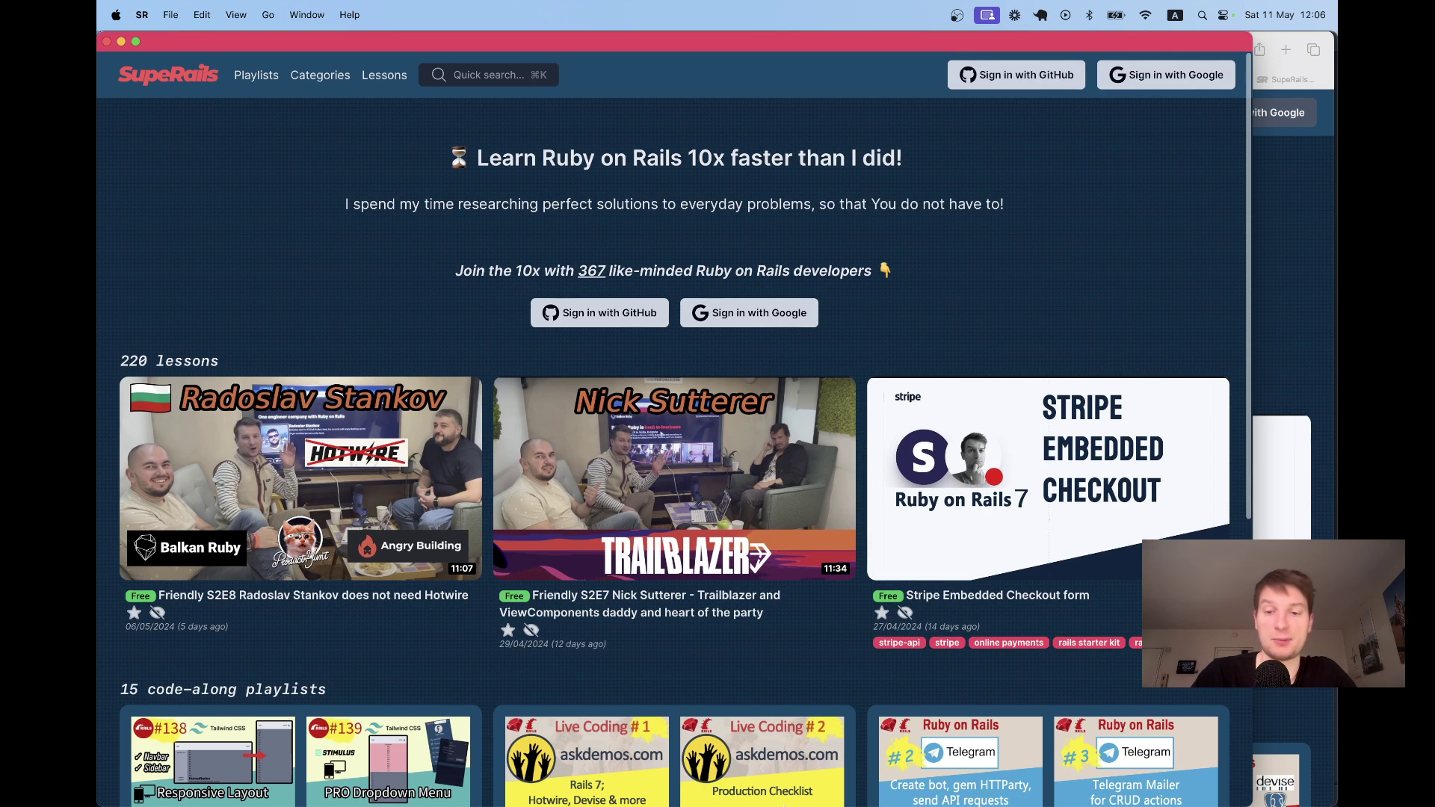
pyautogui.moveTo(958, 792)
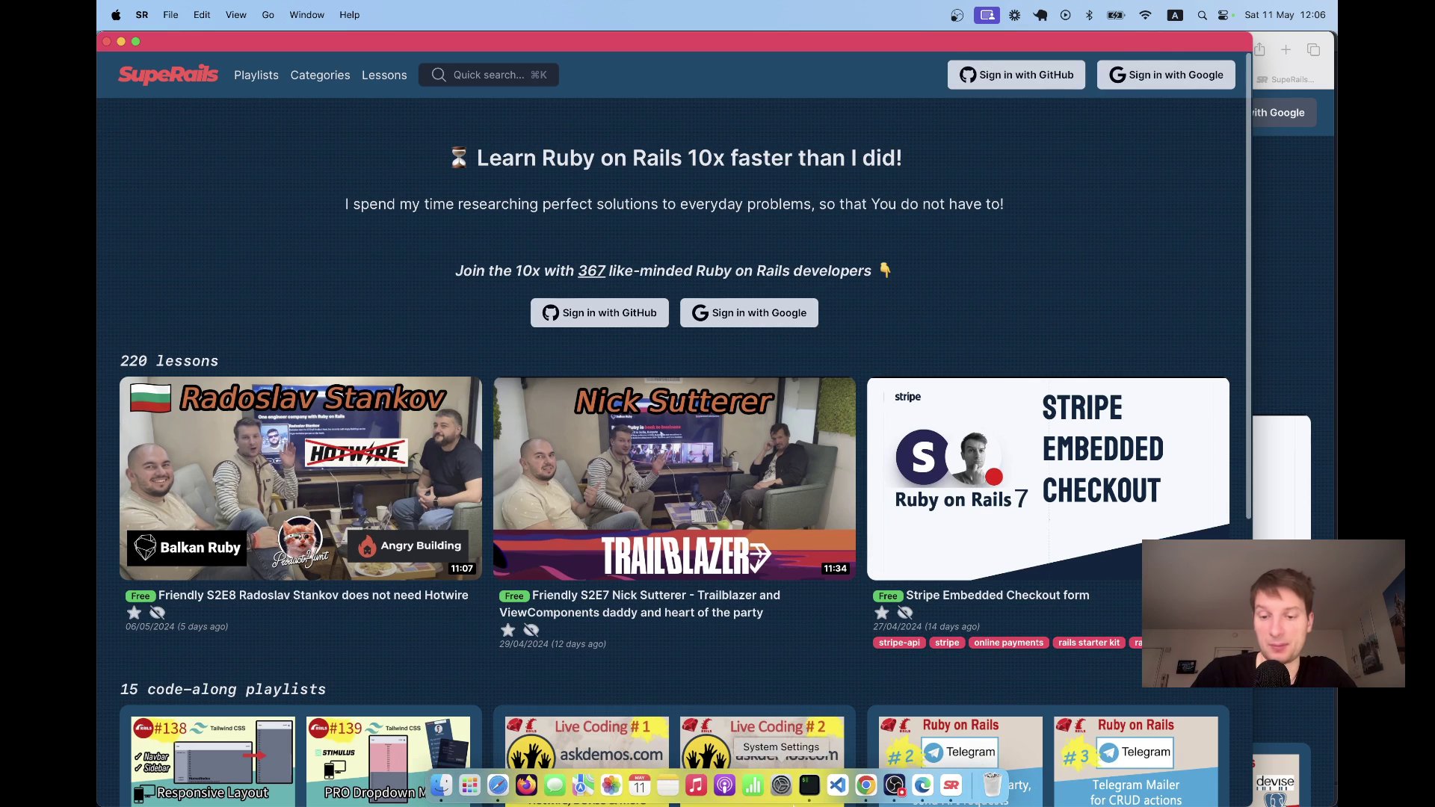
# In Edge, load superails.com in a new tab and install it as the SupeRails app
pyautogui.click(930, 789)
pyautogui.press('super+t')
pyautogui.write('su')
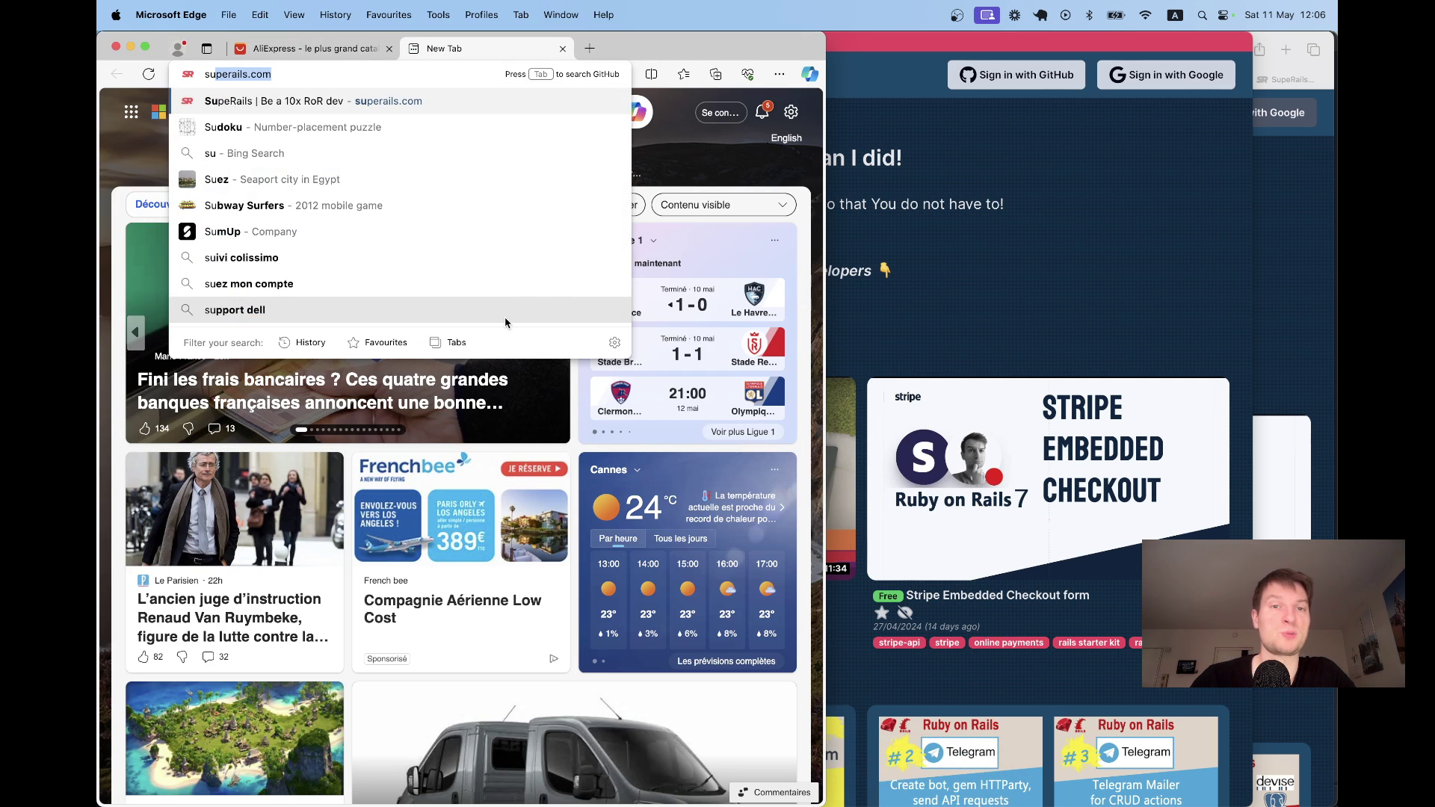
pyautogui.press('Return')
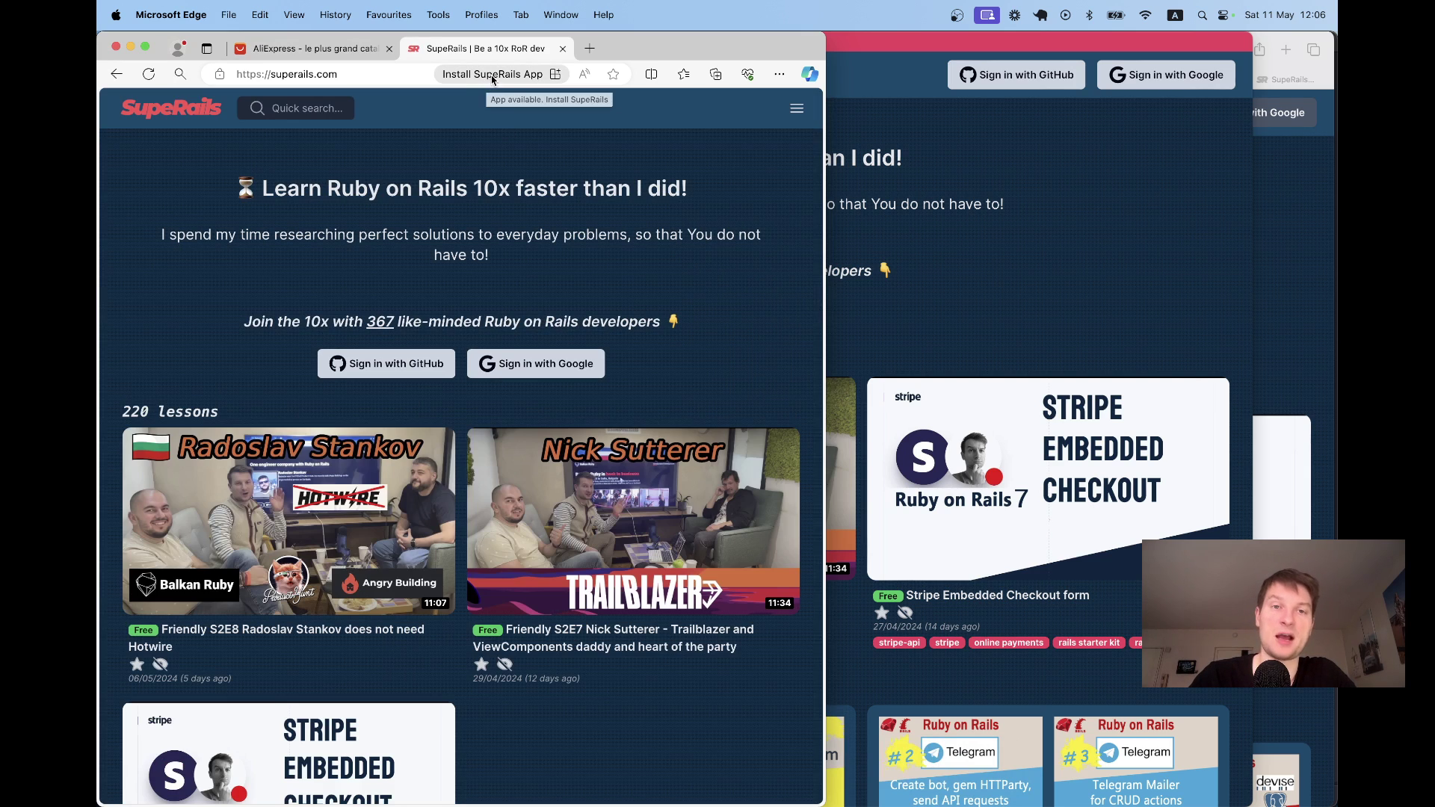
pyautogui.click(493, 75)
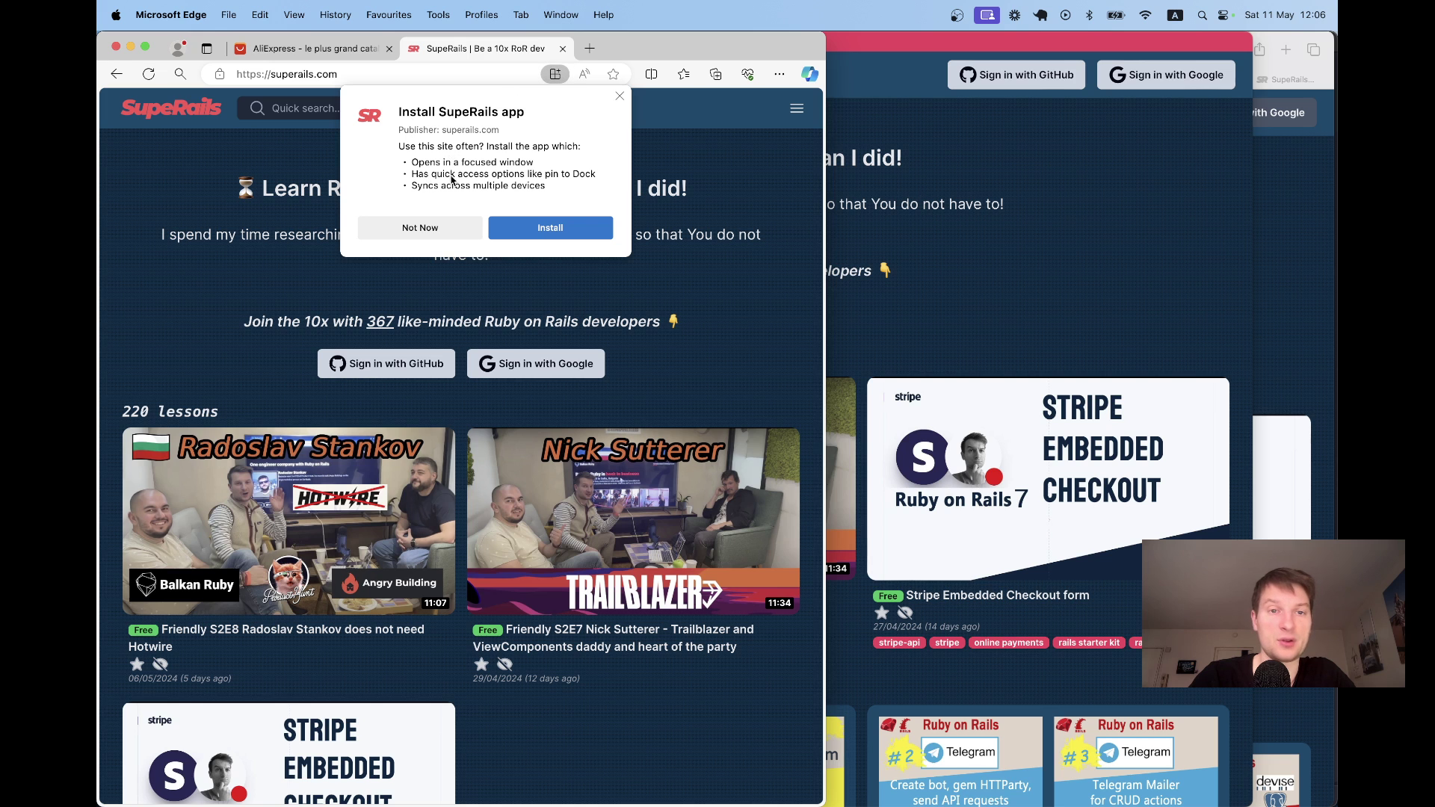
pyautogui.click(548, 226)
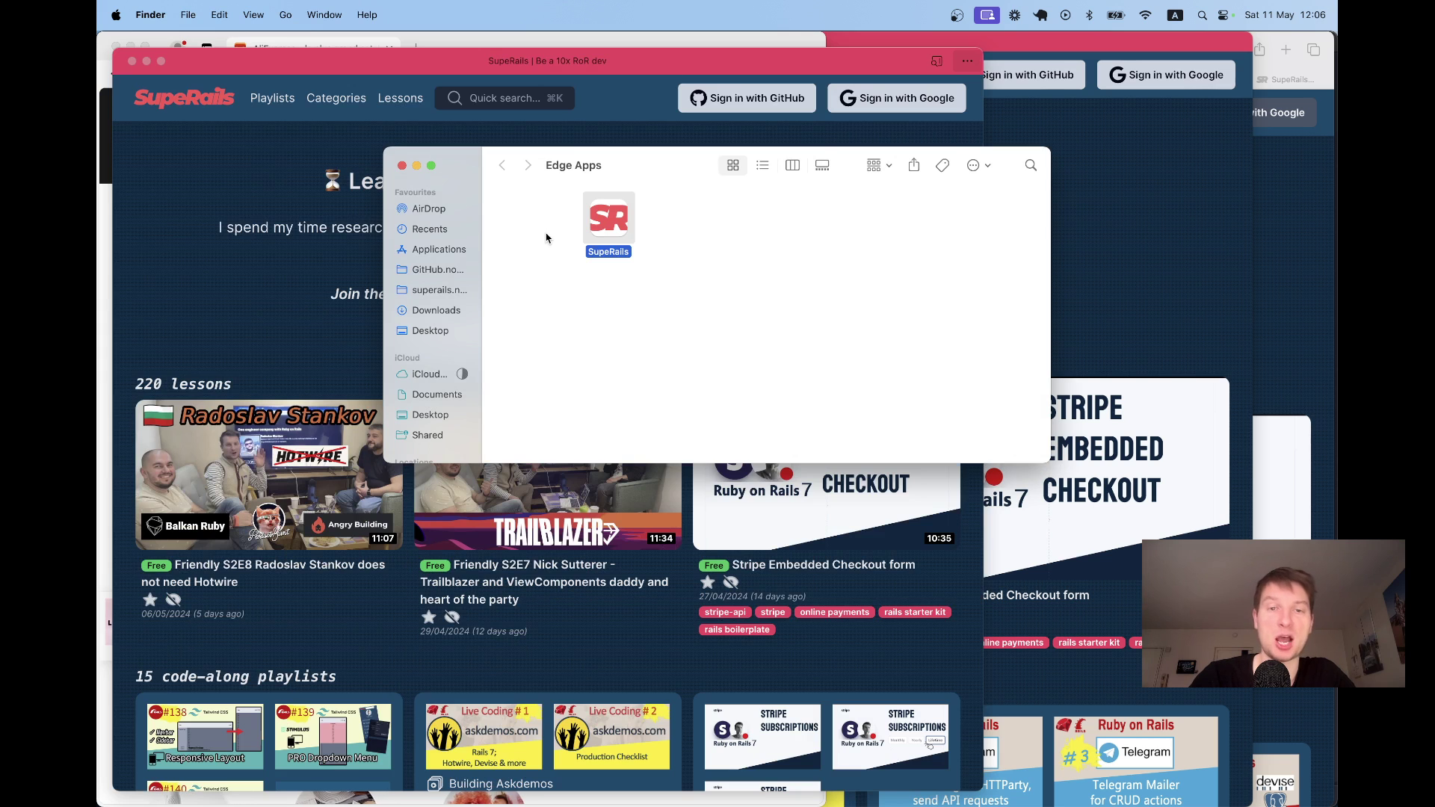
# Close the Edge Apps folder and SupeRails app windows, then switch to Chrome's Campfire chat
pyautogui.press('super+w')
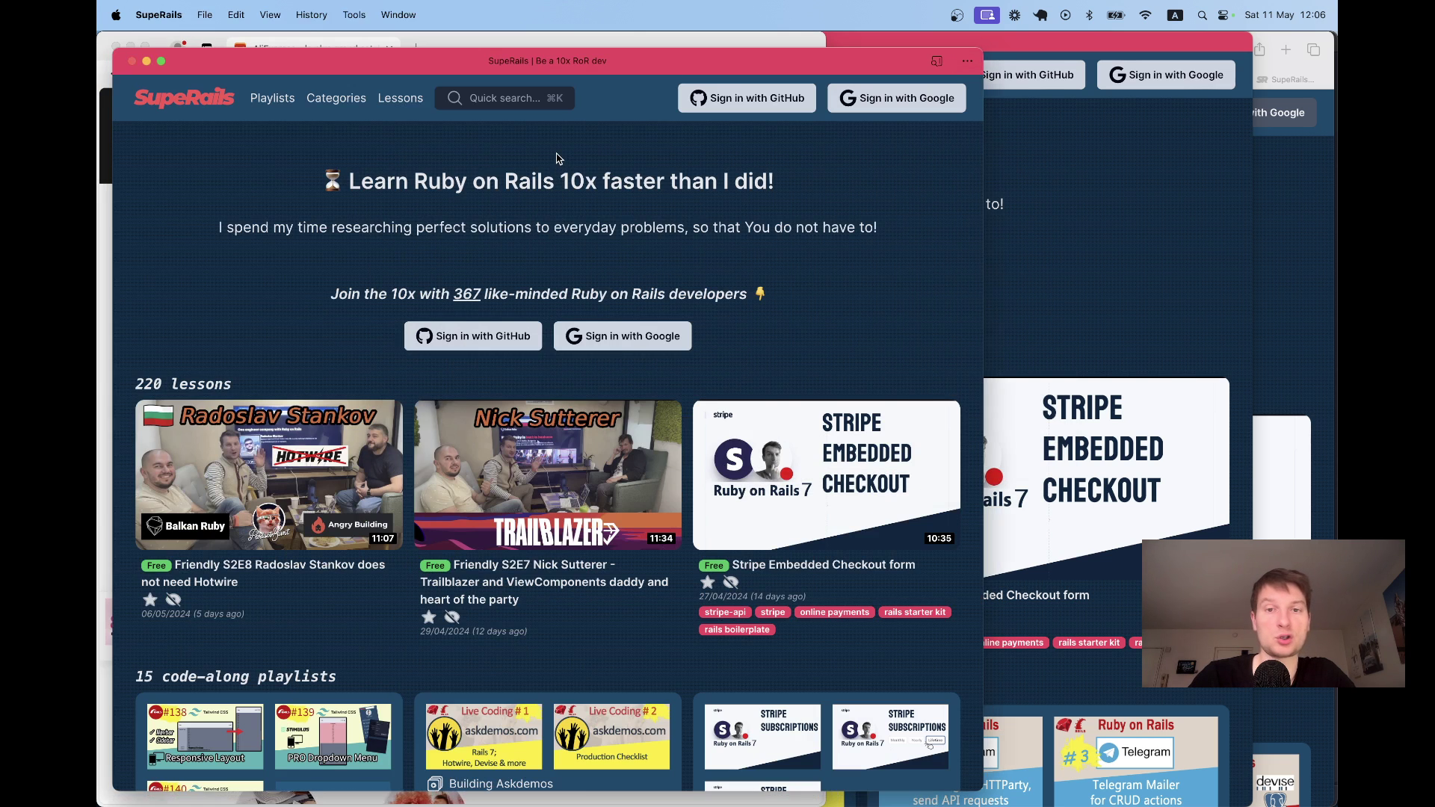
pyautogui.press('super+w')
pyautogui.press('super+Tab')
pyautogui.press('super+Tab')
pyautogui.press('super+Tab')
pyautogui.press('super+Tab')
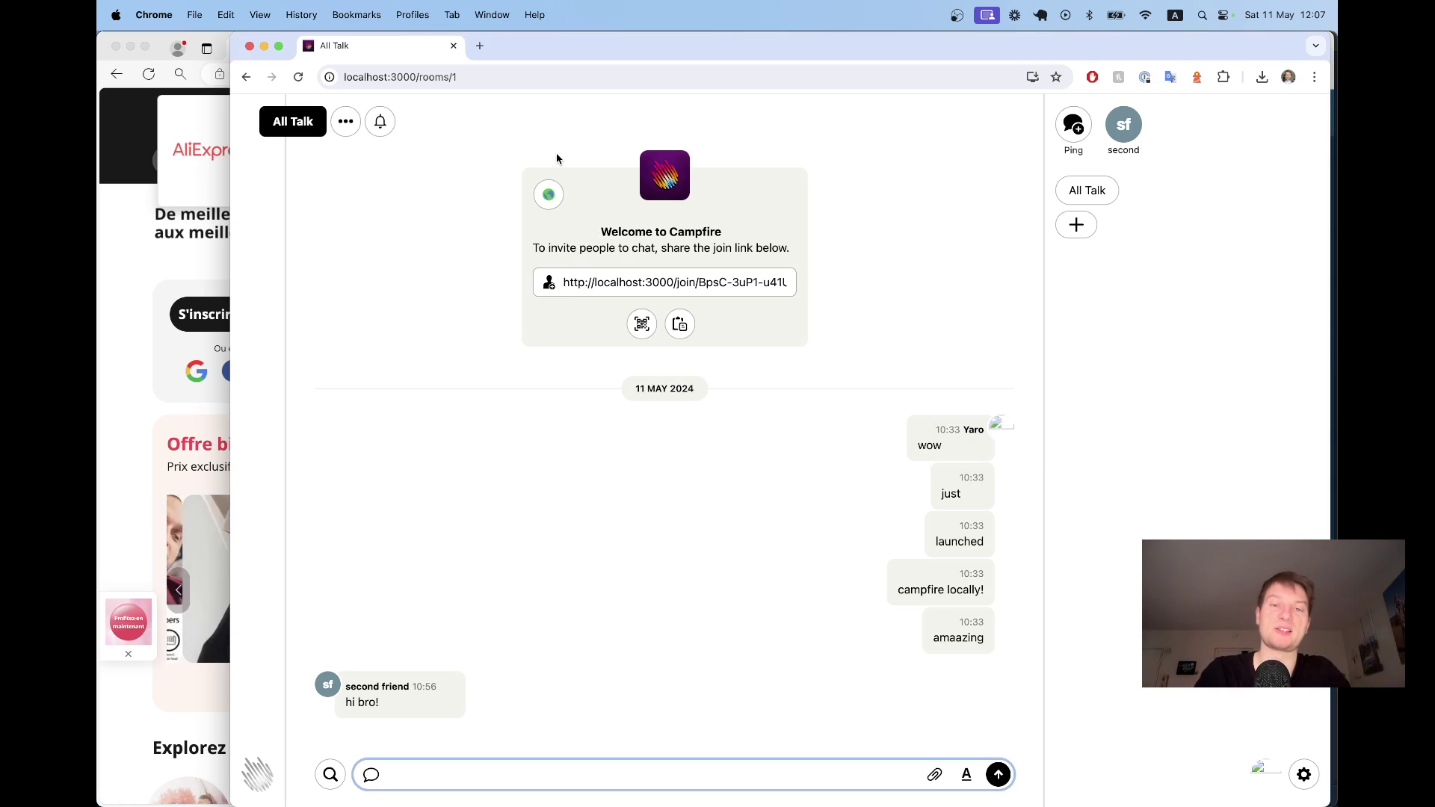
# Load superails.com in a new Chrome tab and install it from the address-bar install icon
pyautogui.press('super+t')
pyautogui.write('su')
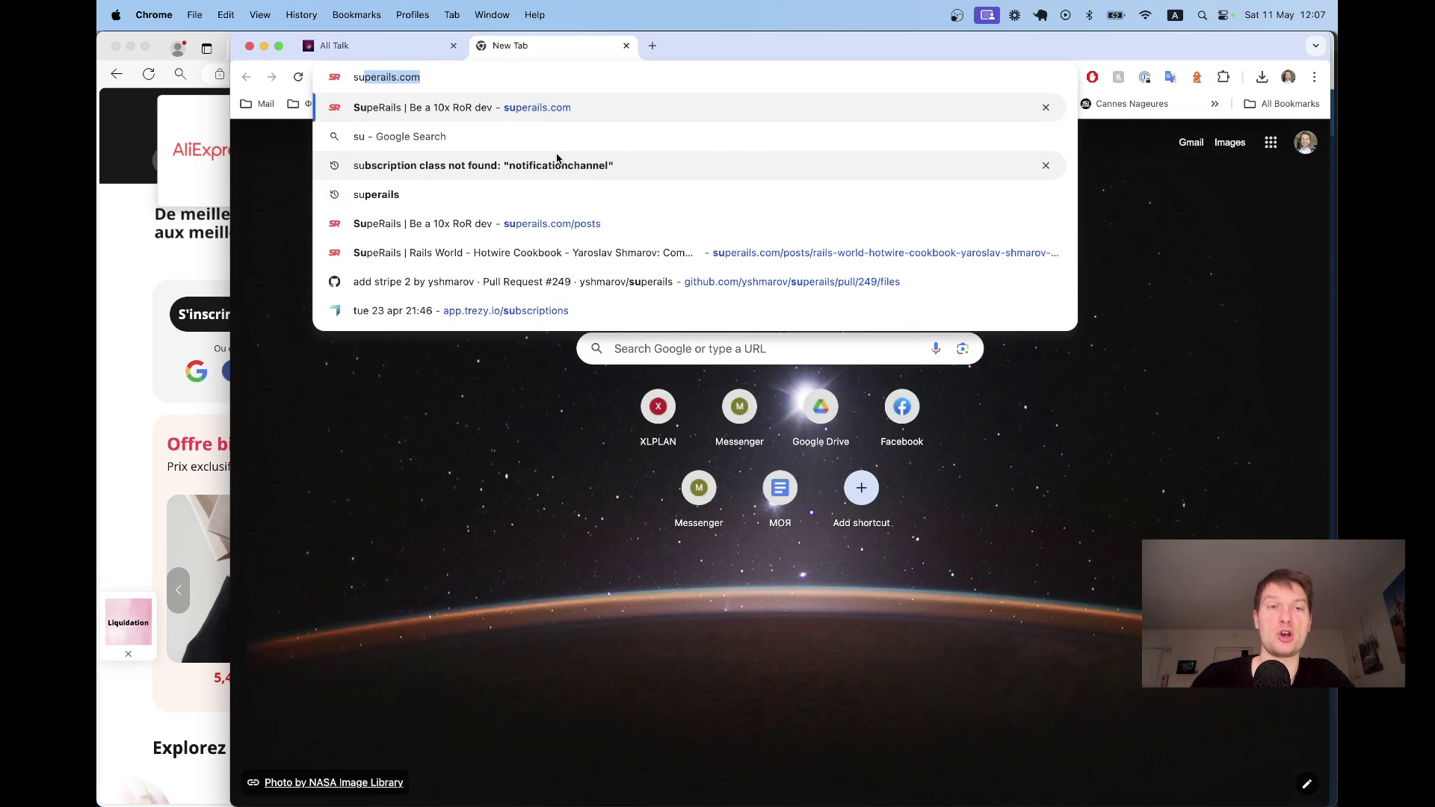
pyautogui.press('Return')
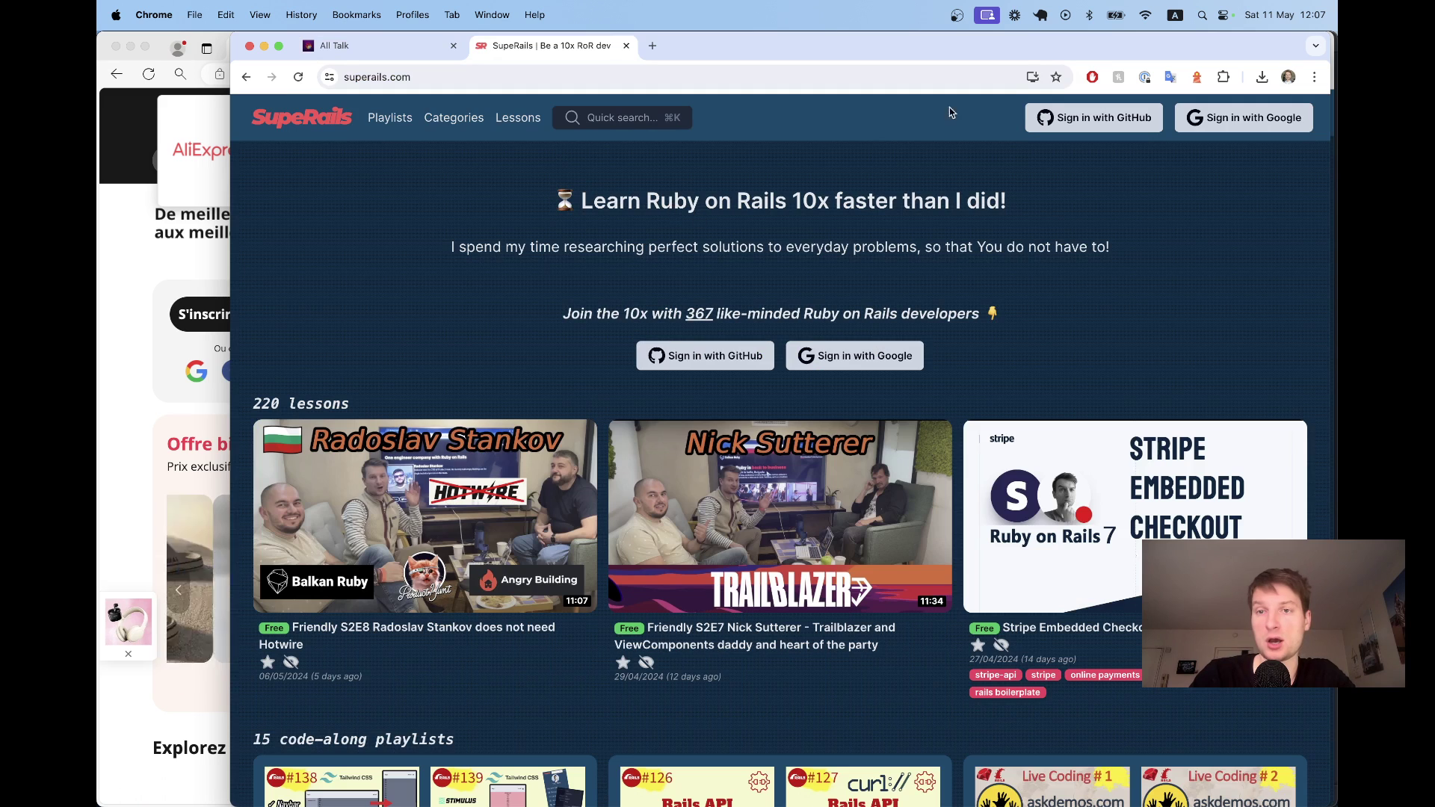
pyautogui.click(1032, 78)
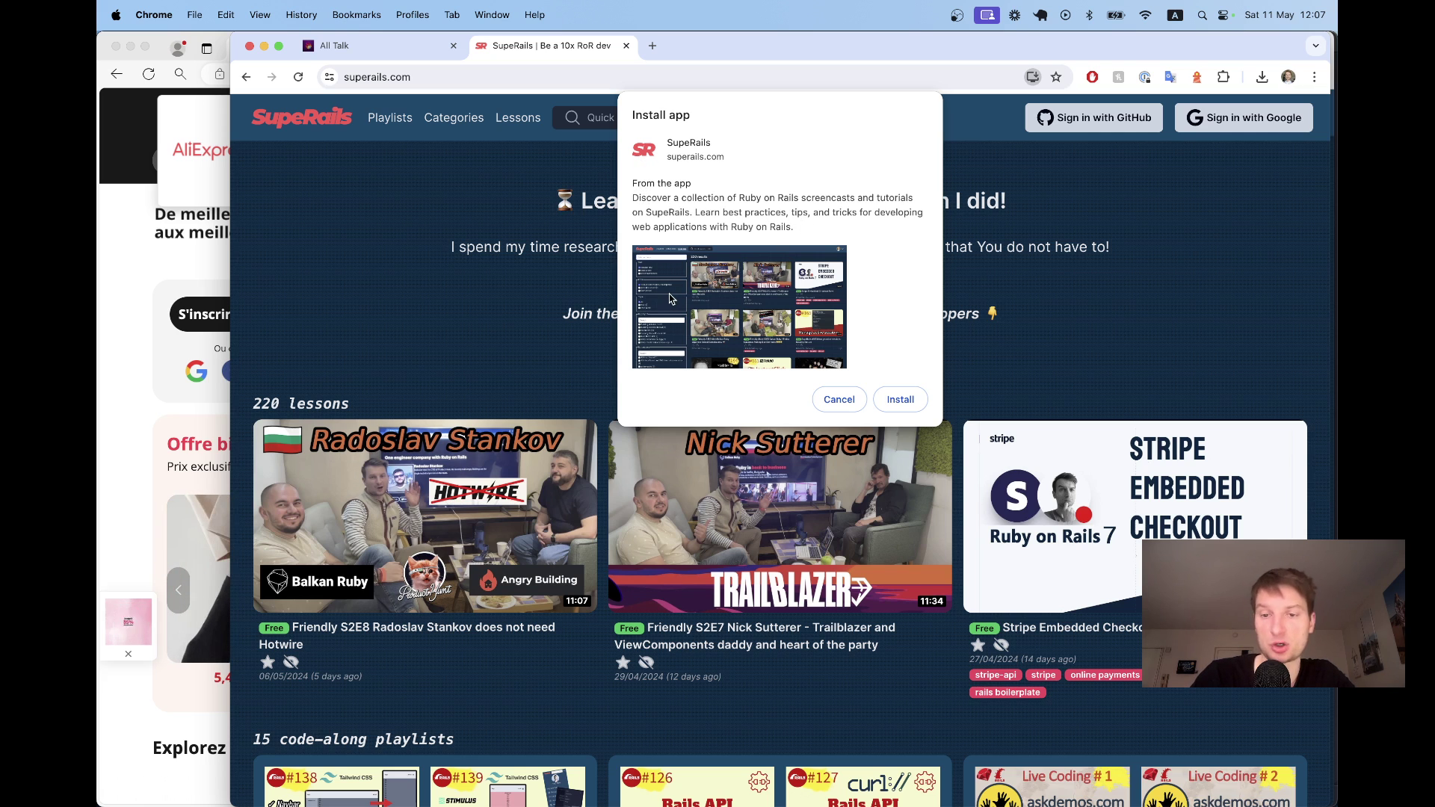
pyautogui.click(902, 401)
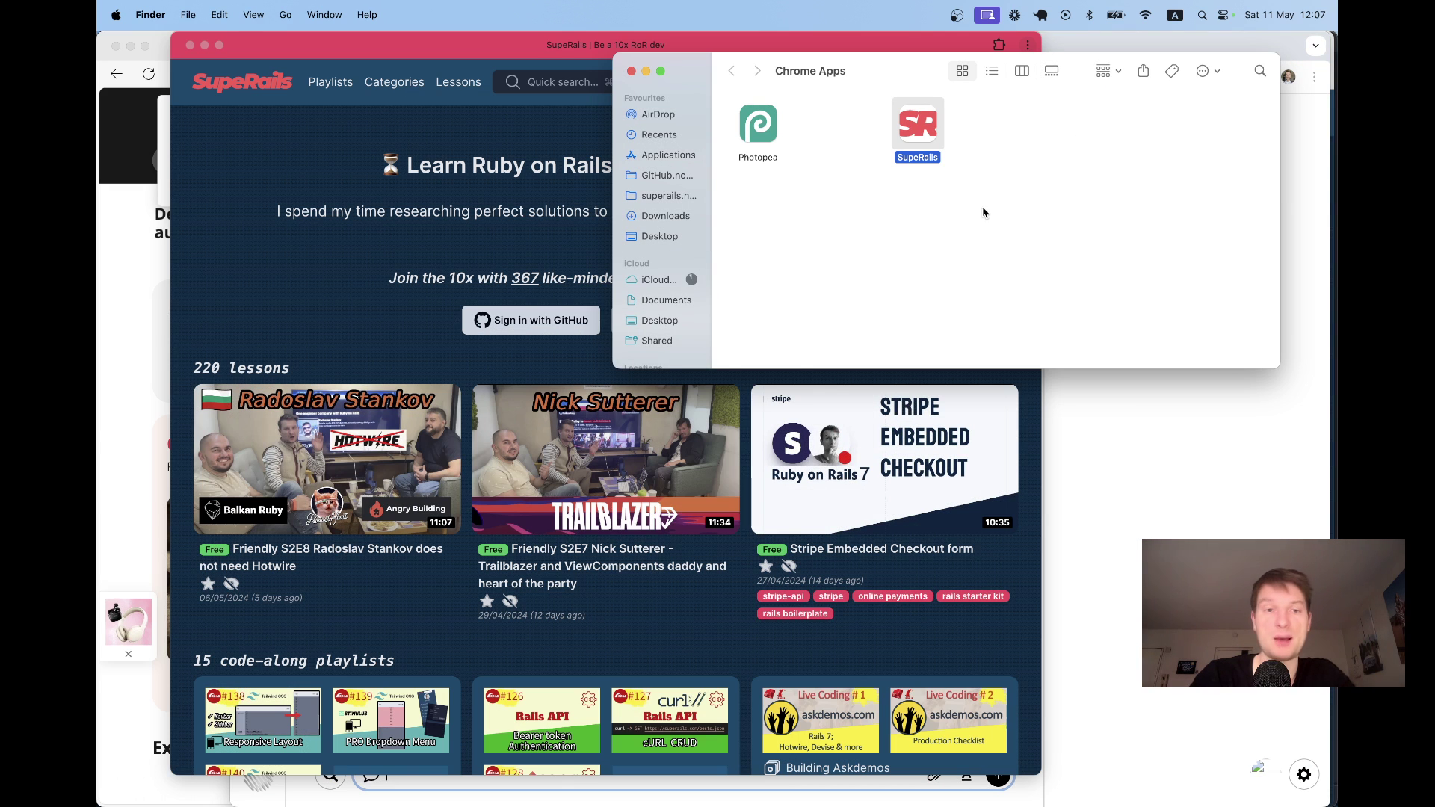
# Bring the SuperRails app window forward and check its extensions list and context menu
pyautogui.click(372, 237)
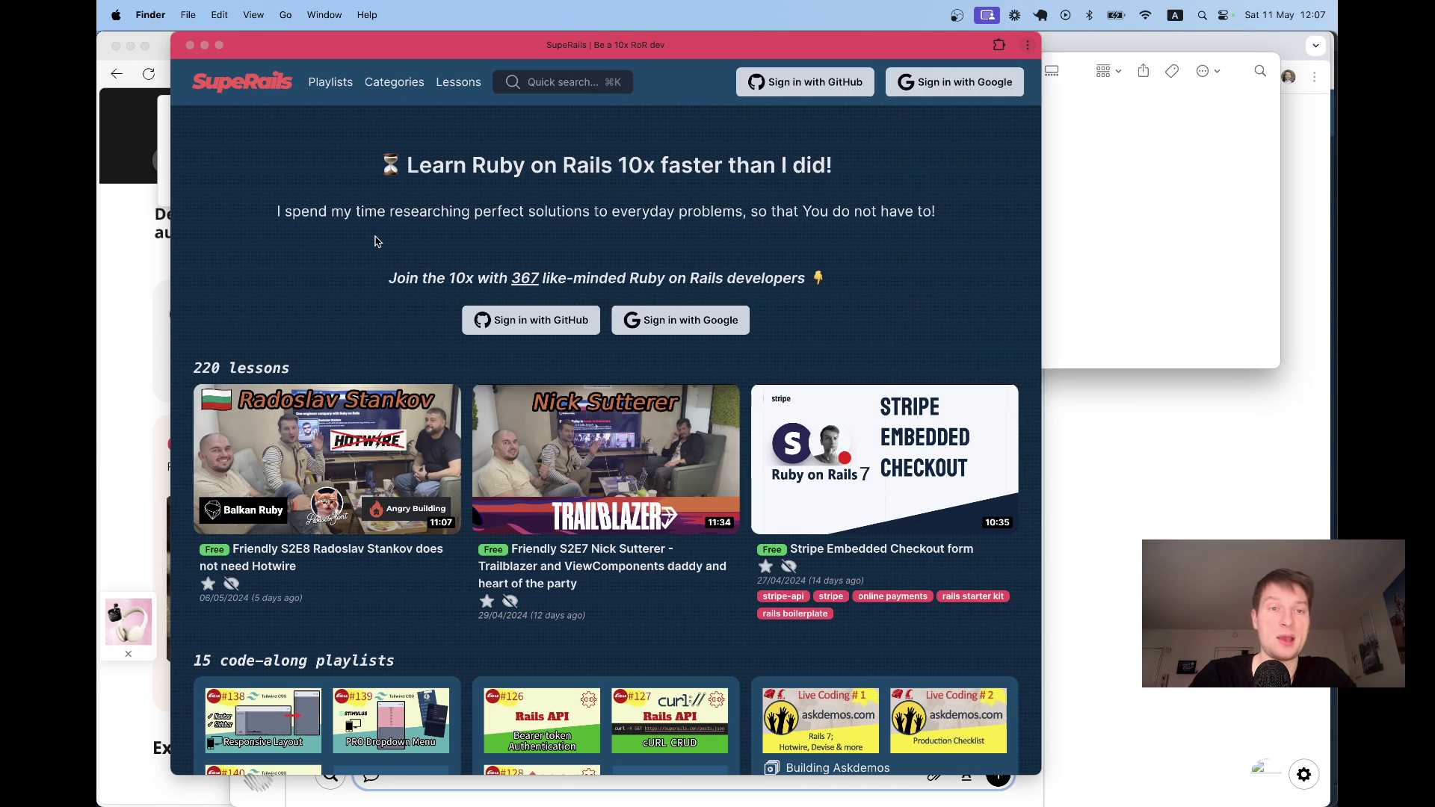
pyautogui.click(1000, 47)
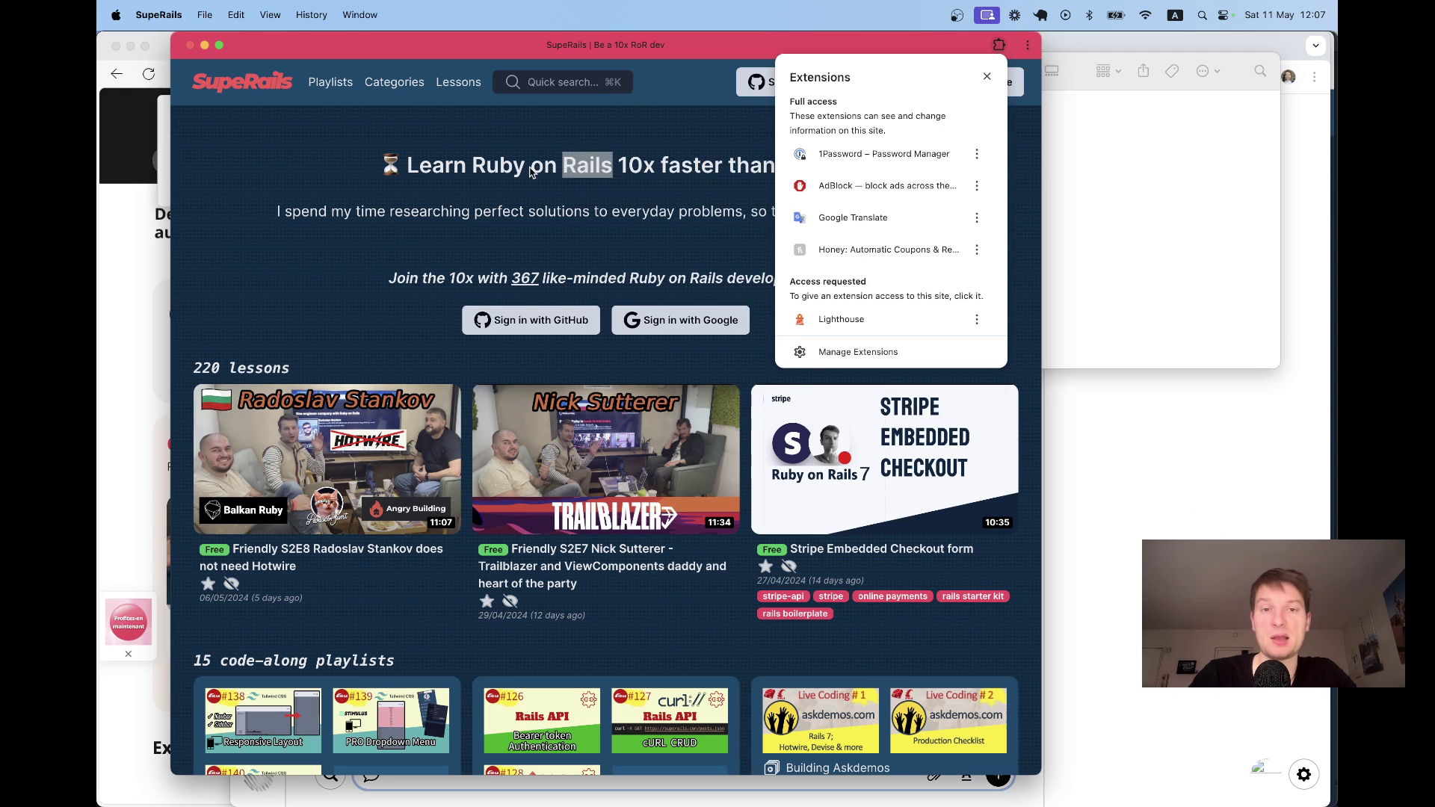
pyautogui.rightClick(492, 134)
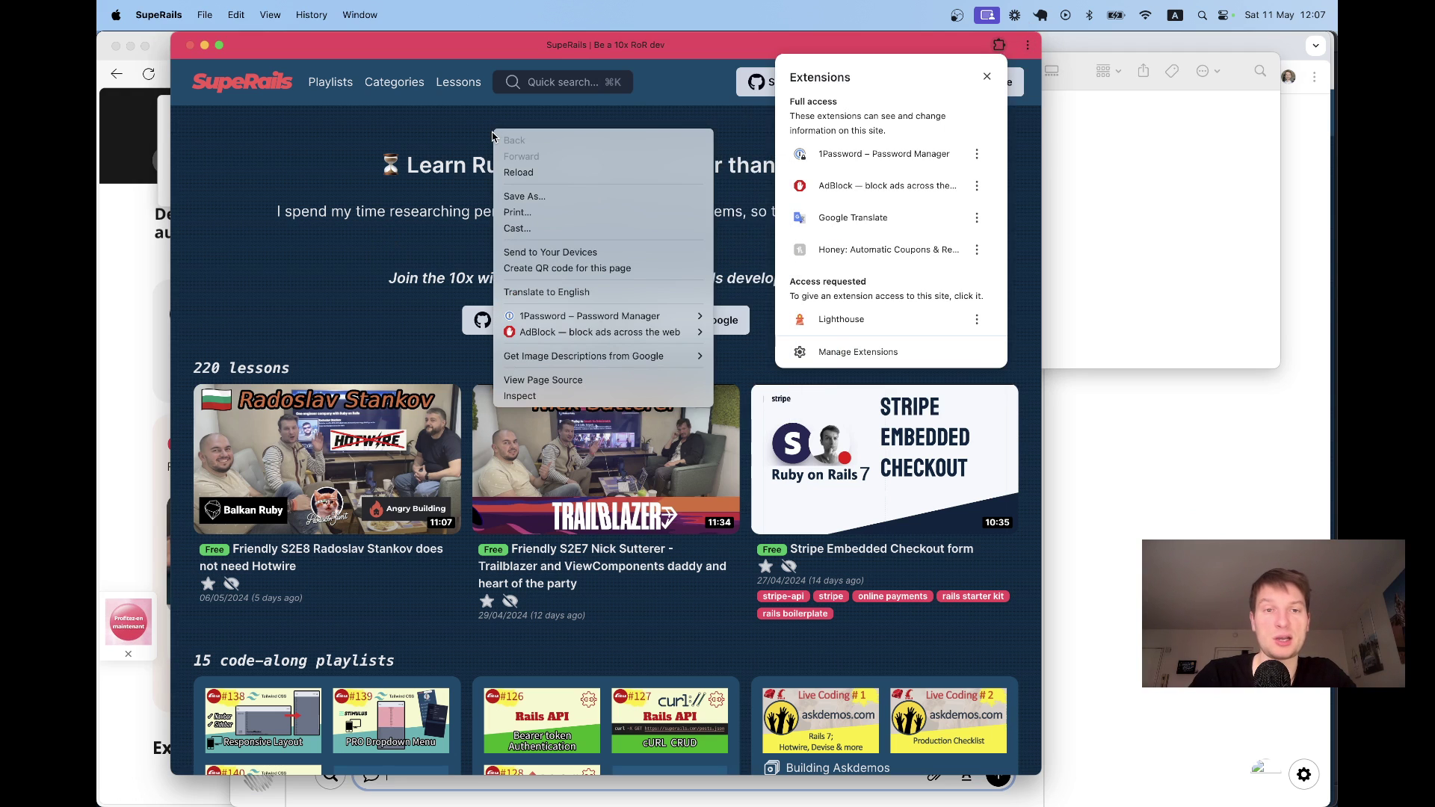
pyautogui.click(451, 132)
pyautogui.click(439, 132)
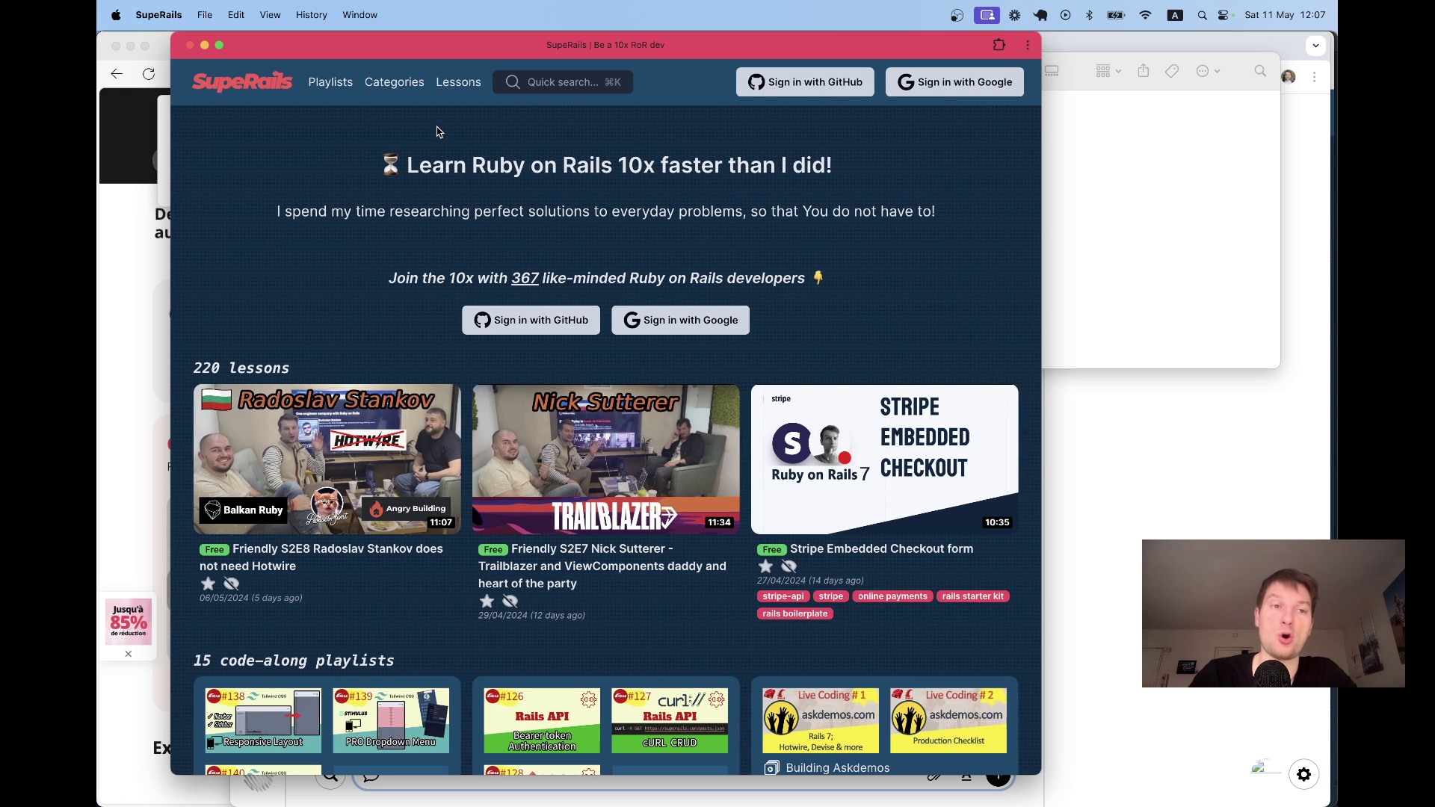
pyautogui.press('super+Tab')
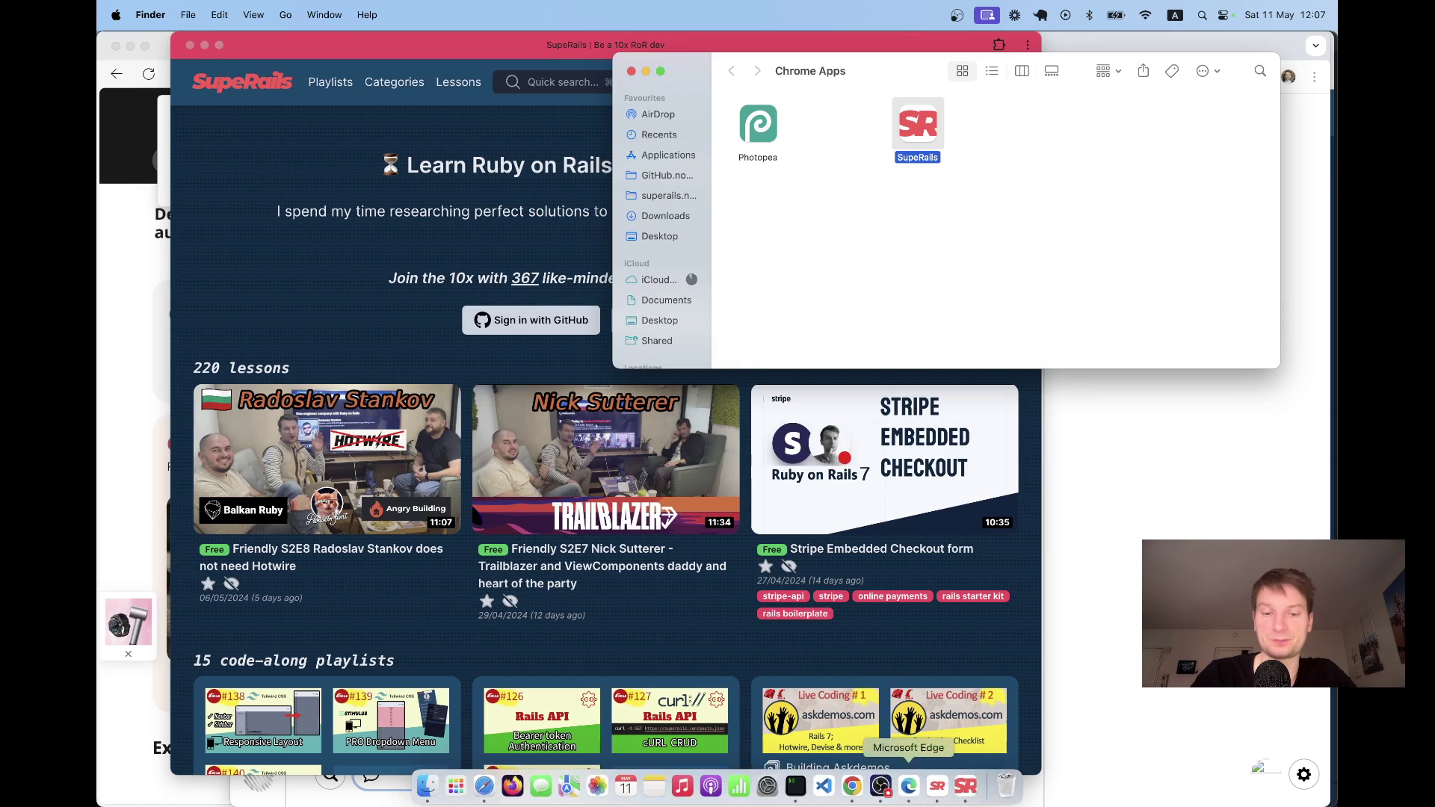
# Open superails.com as the Safari web app, check its right-click menu, then return to Safari
pyautogui.click(484, 789)
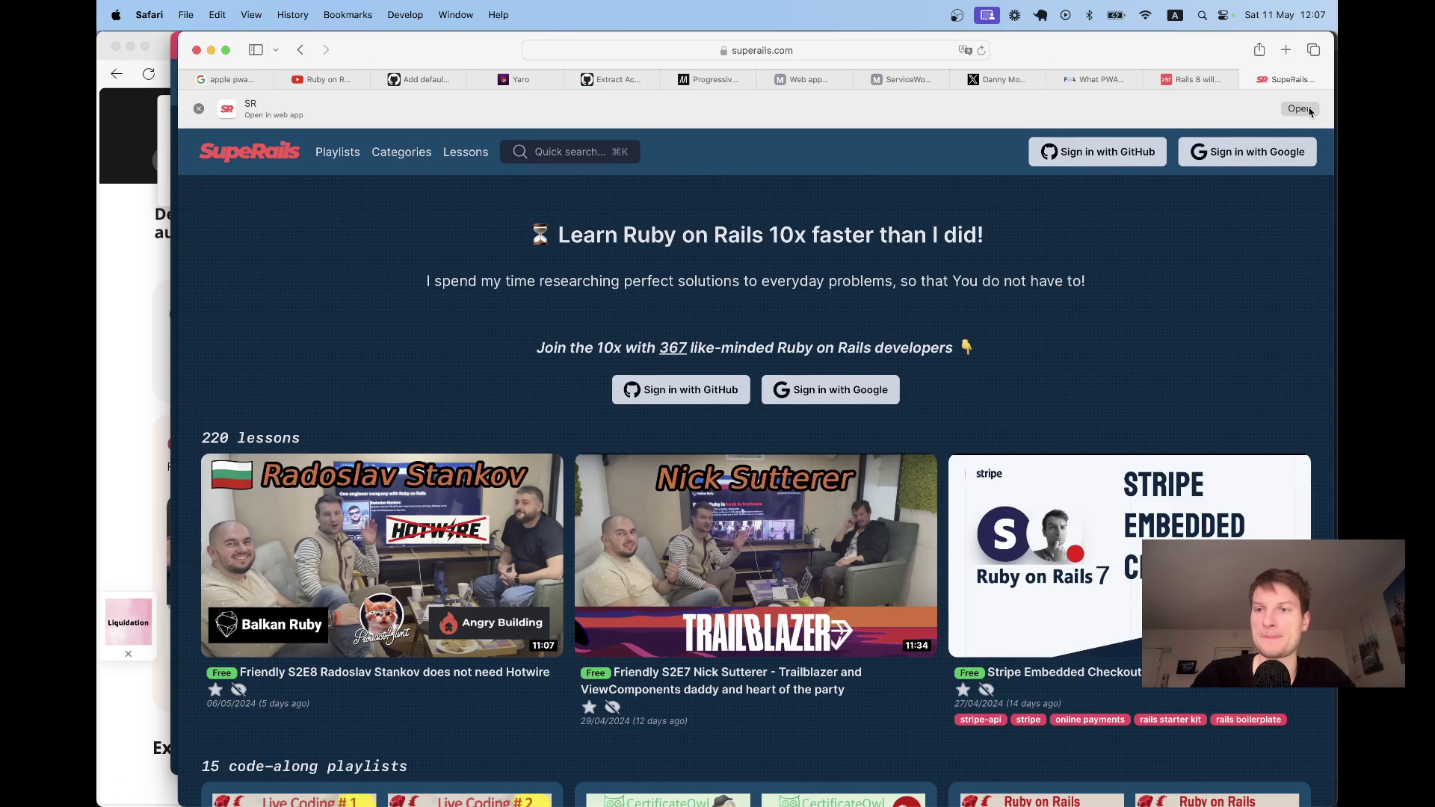
pyautogui.click(1300, 109)
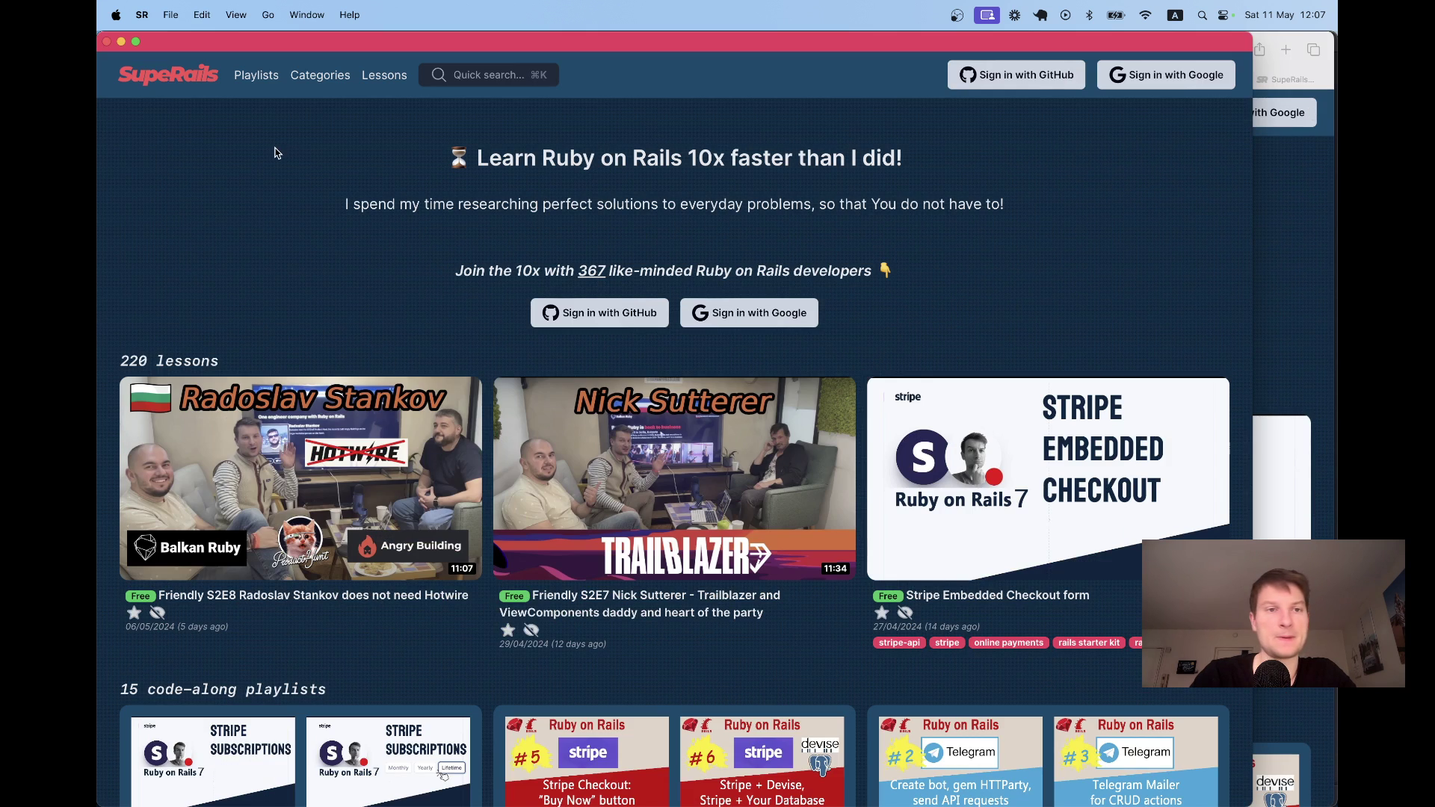
pyautogui.rightClick(215, 144)
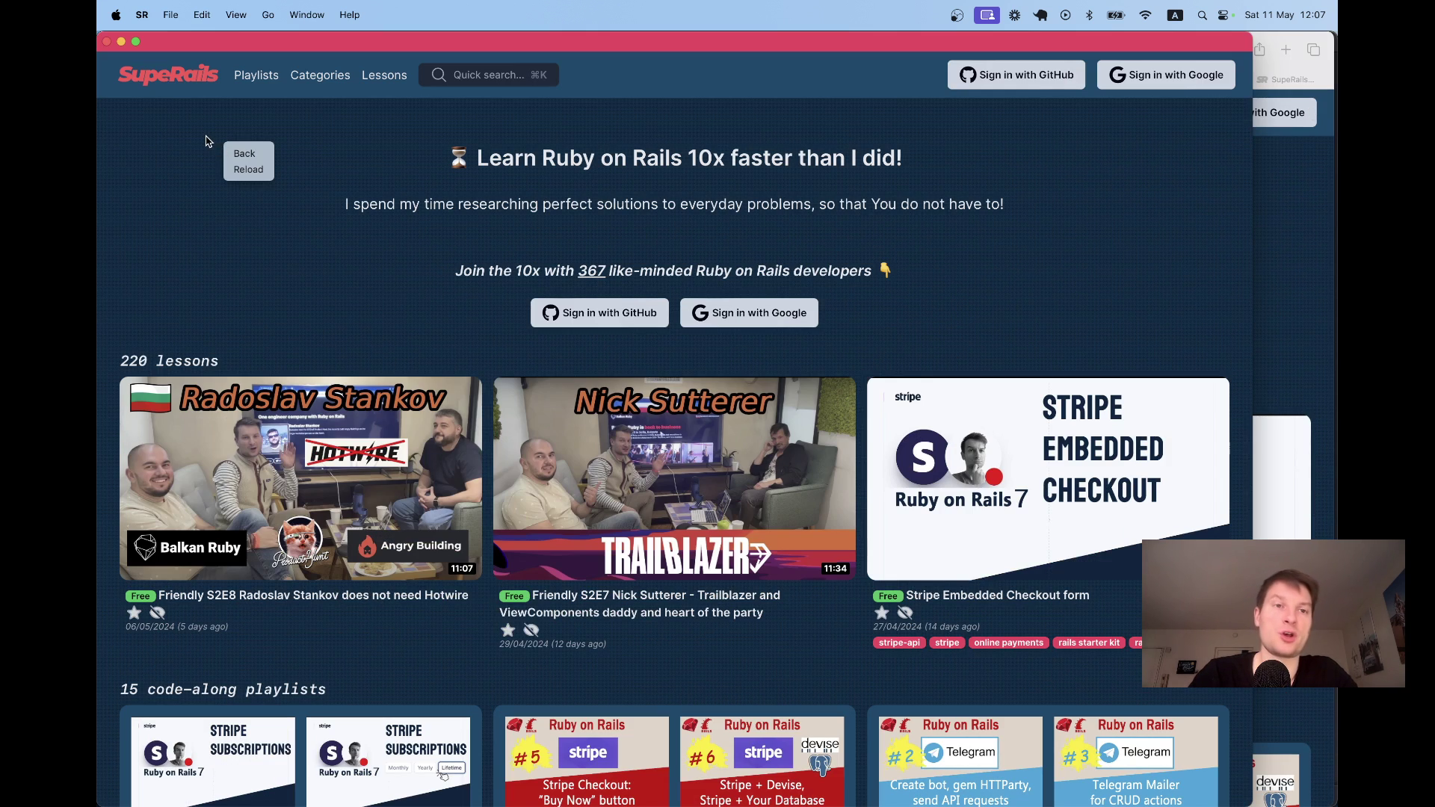
pyautogui.click(208, 140)
pyautogui.rightClick(188, 128)
pyautogui.click(186, 132)
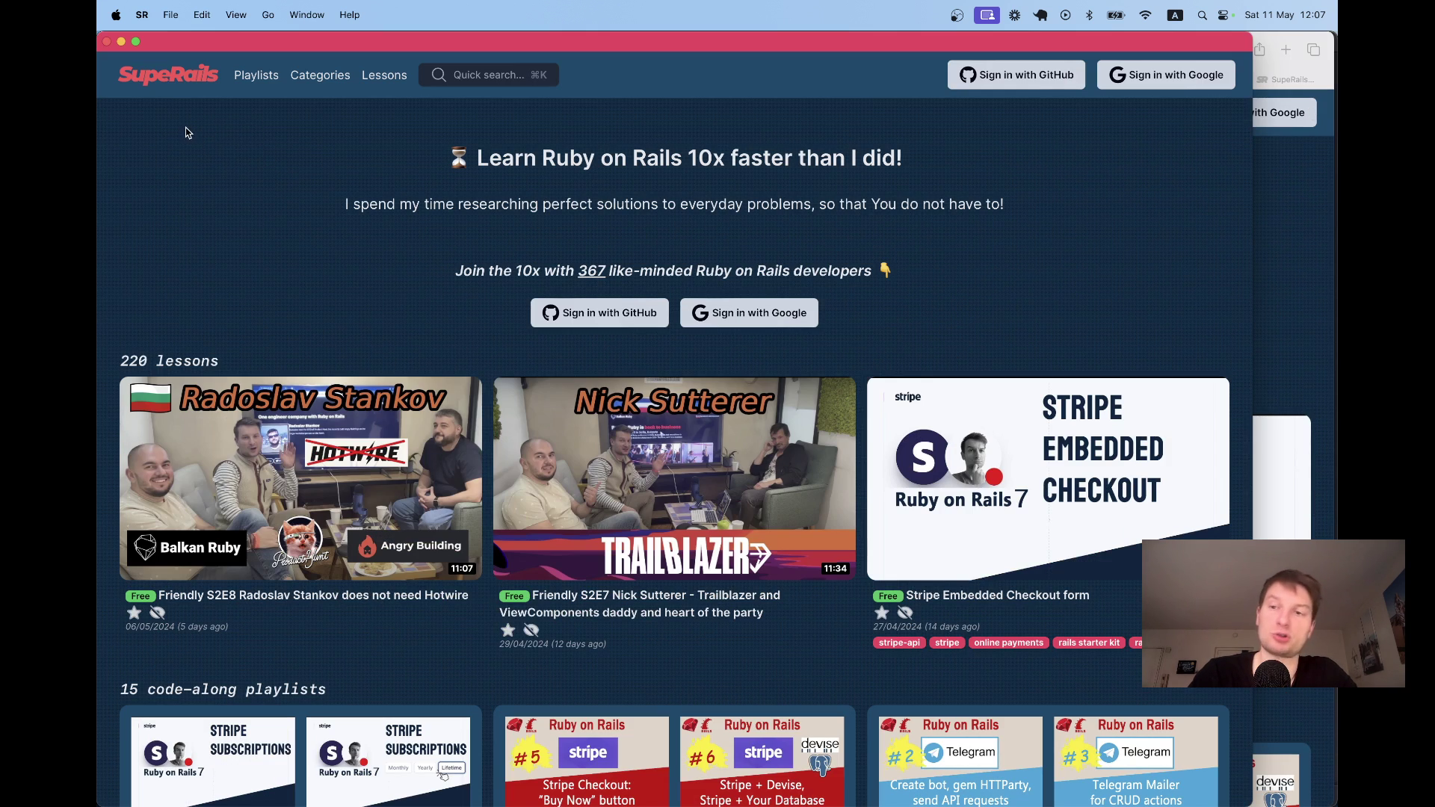
pyautogui.click(1302, 271)
# Compare with the Chrome-installed SuperRails app's context menu, then cycle back through the apps
pyautogui.press('super+Tab')
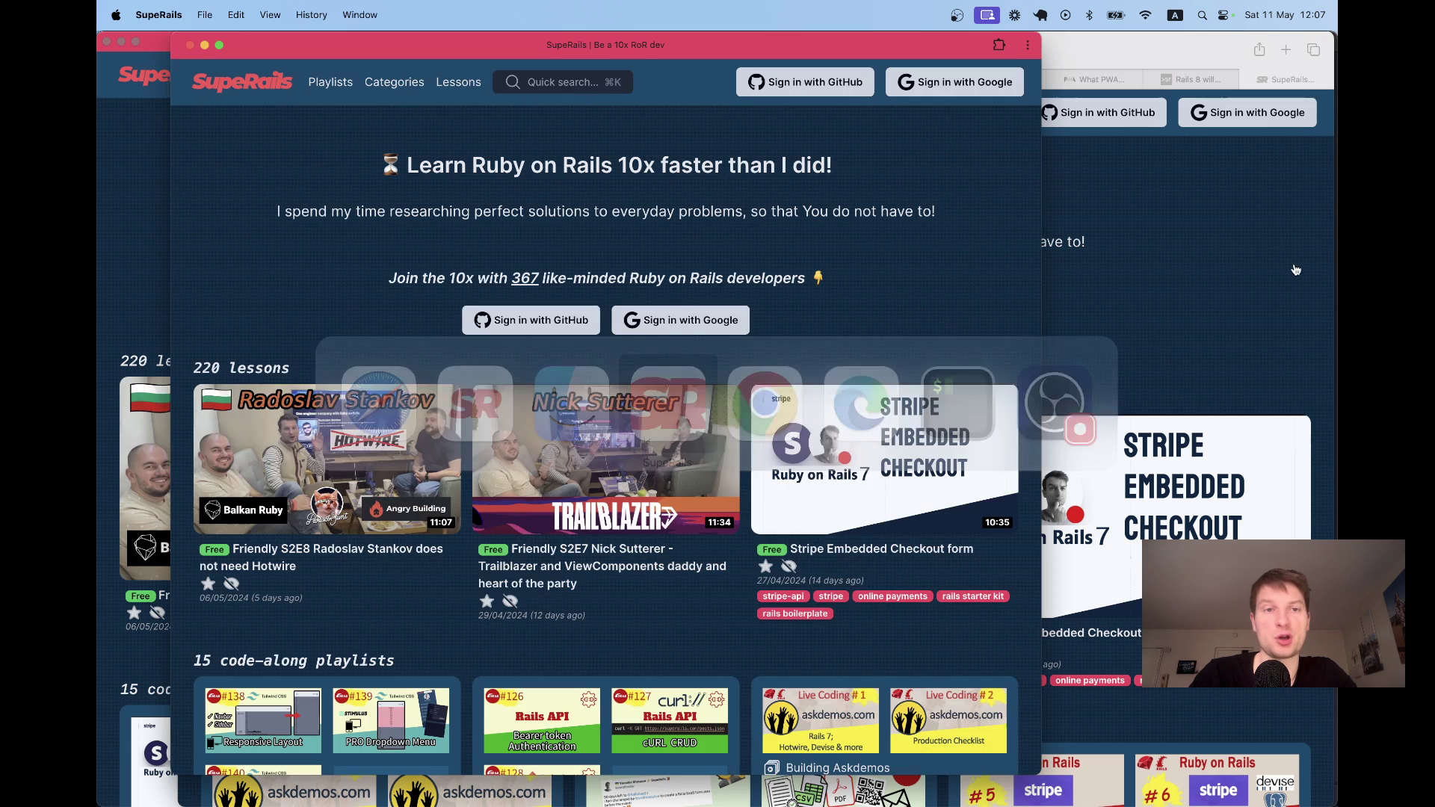
pyautogui.rightClick(337, 174)
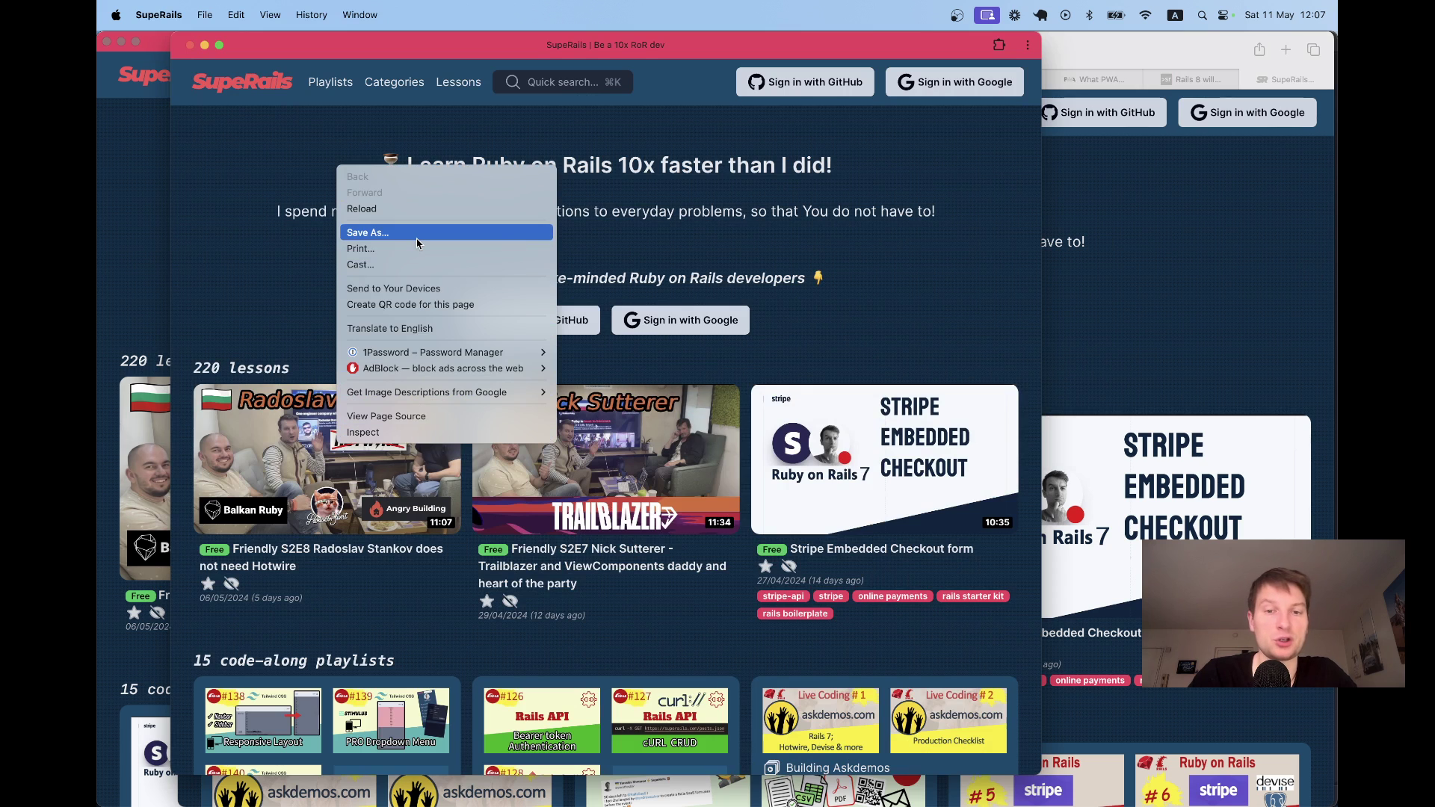
pyautogui.click(260, 179)
pyautogui.press('super+Tab')
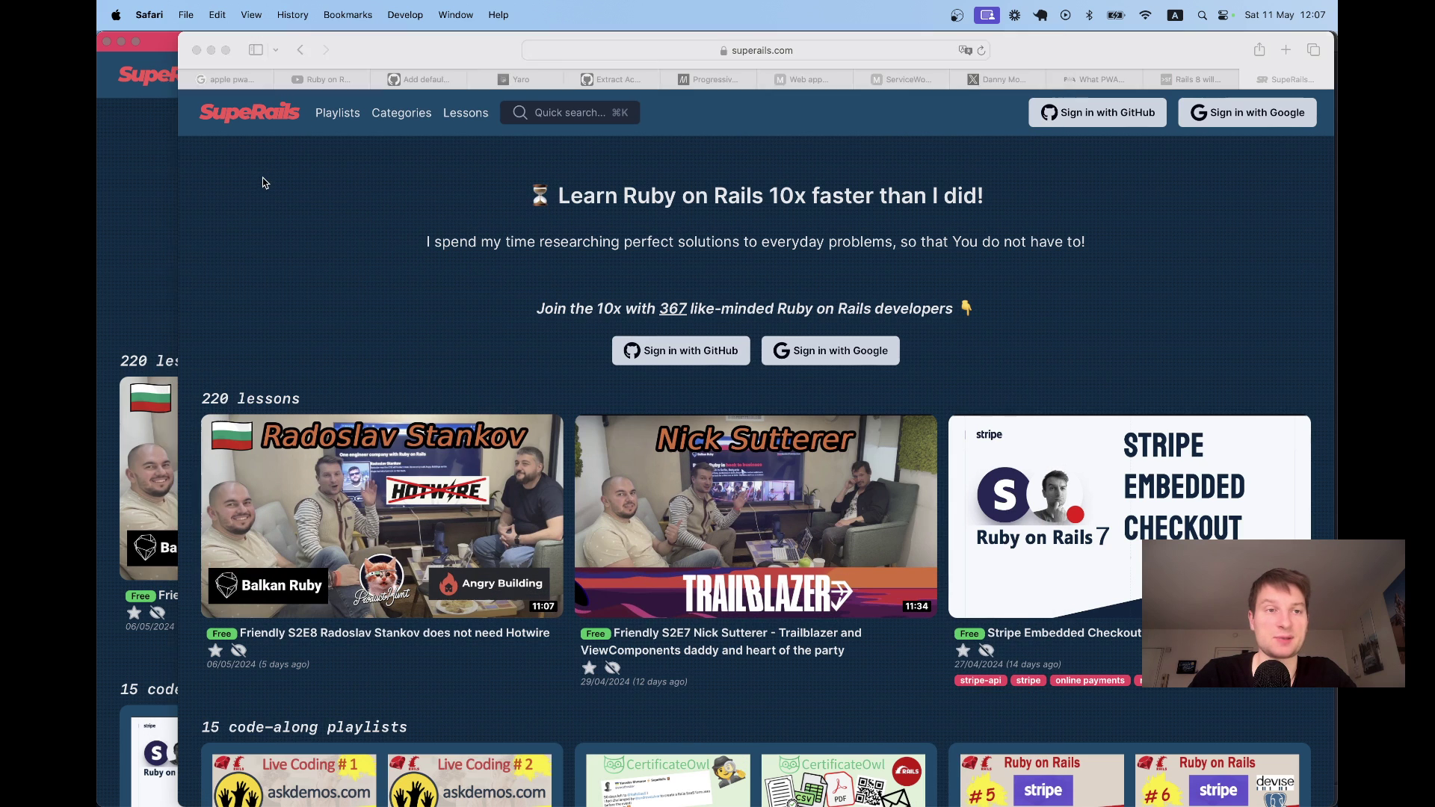
pyautogui.press('super+Tab')
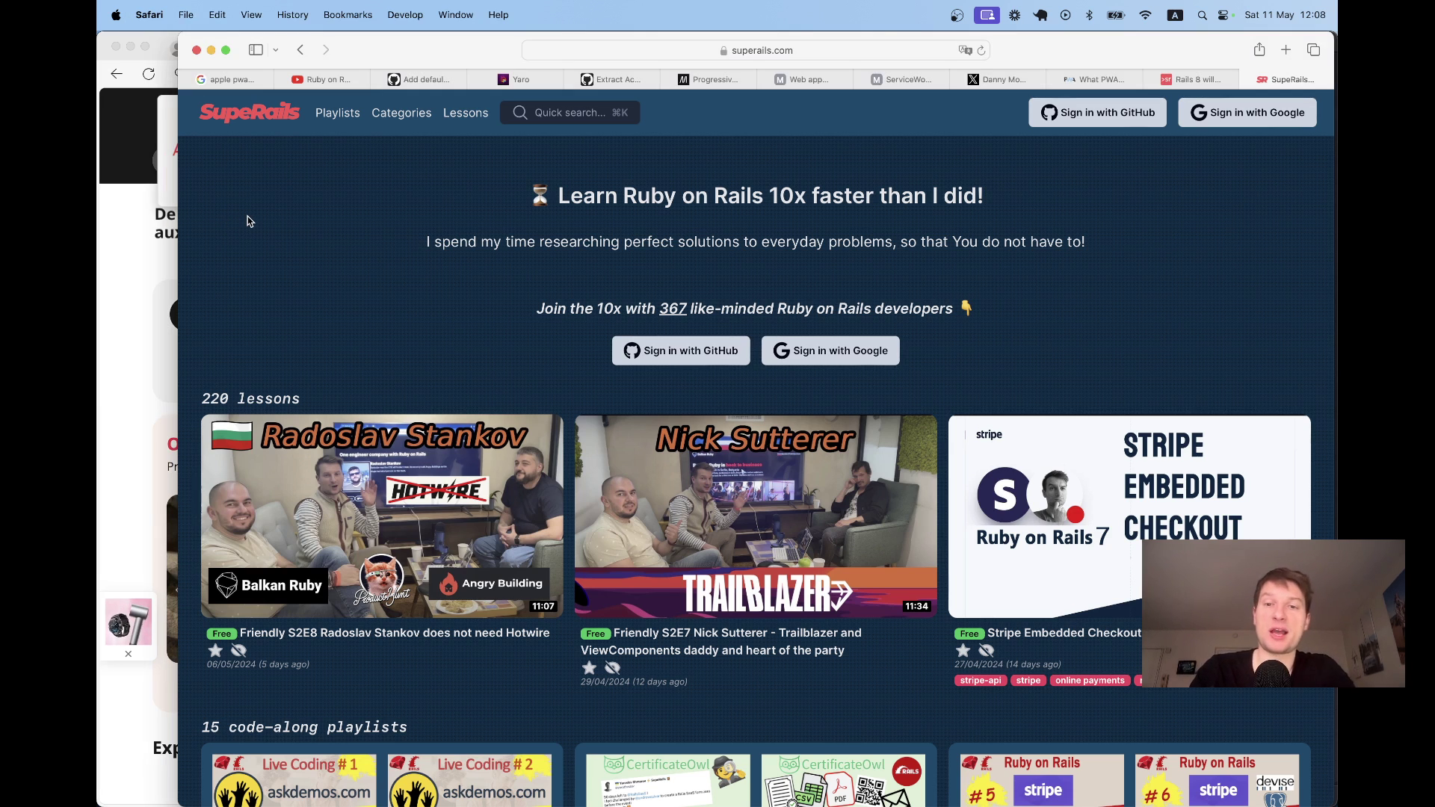
pyautogui.press('super+Tab')
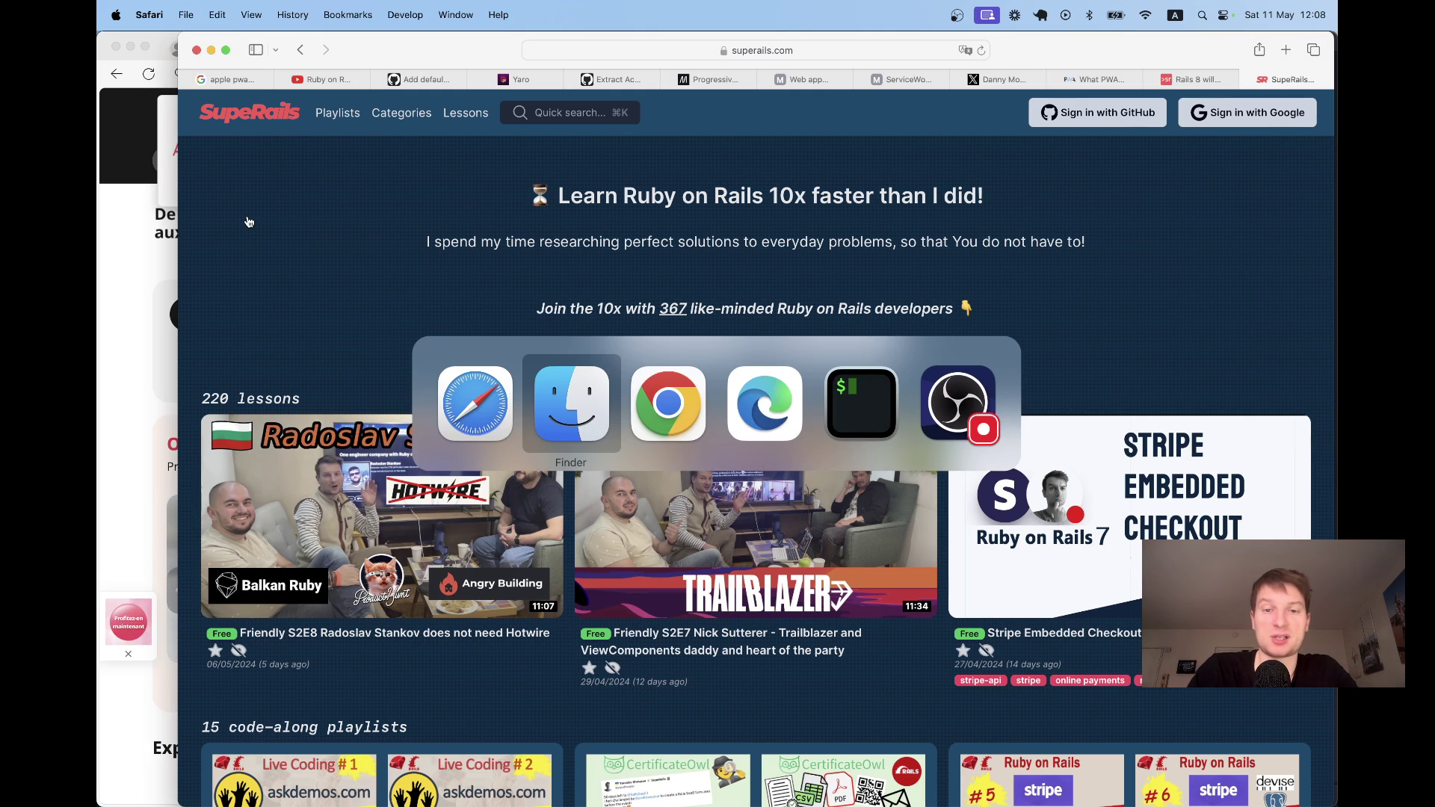
# In Edge, block notifications from fr.aliexpress.com and quit Edge with Cmd+Q
pyautogui.press('super+Tab')
pyautogui.press('super+Tab')
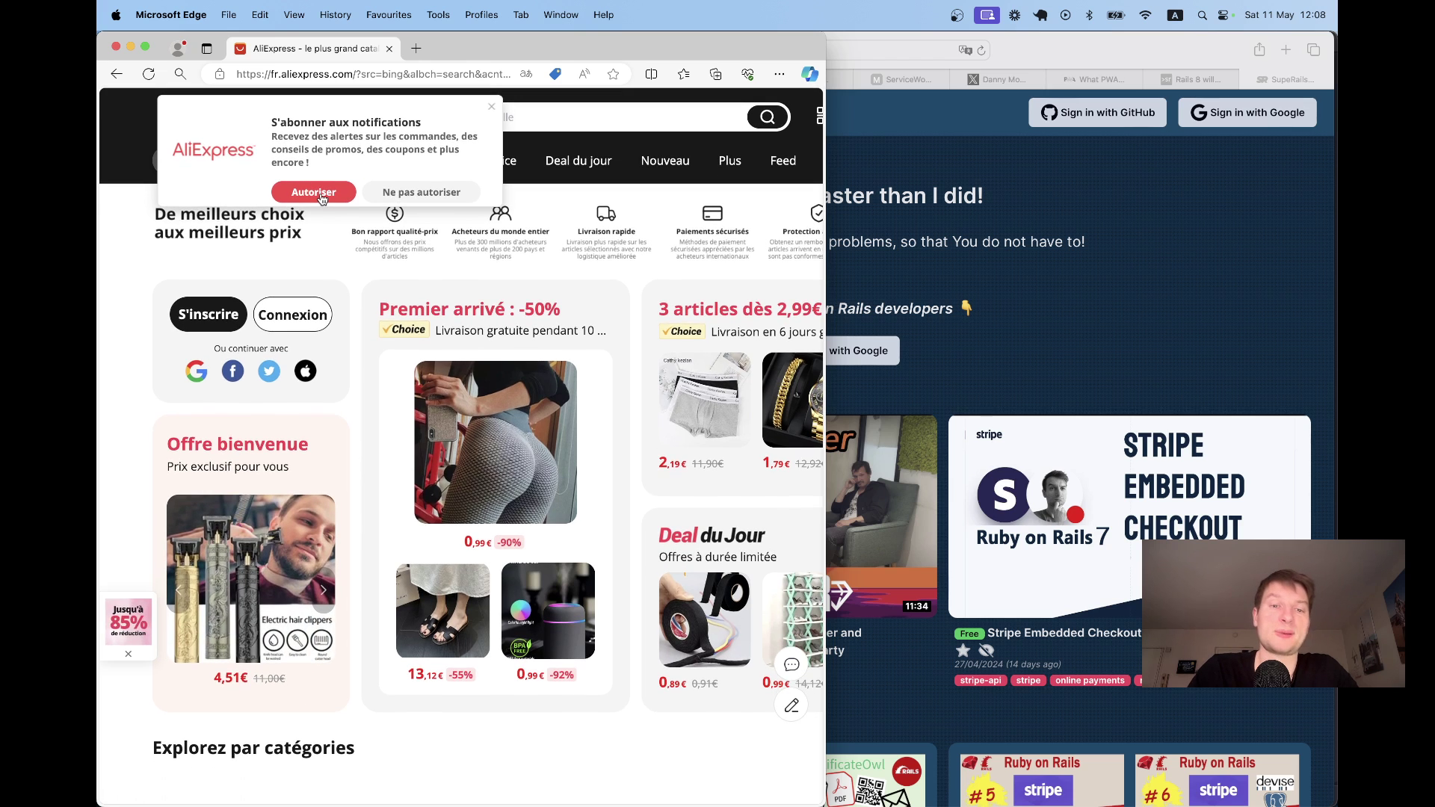
pyautogui.click(318, 192)
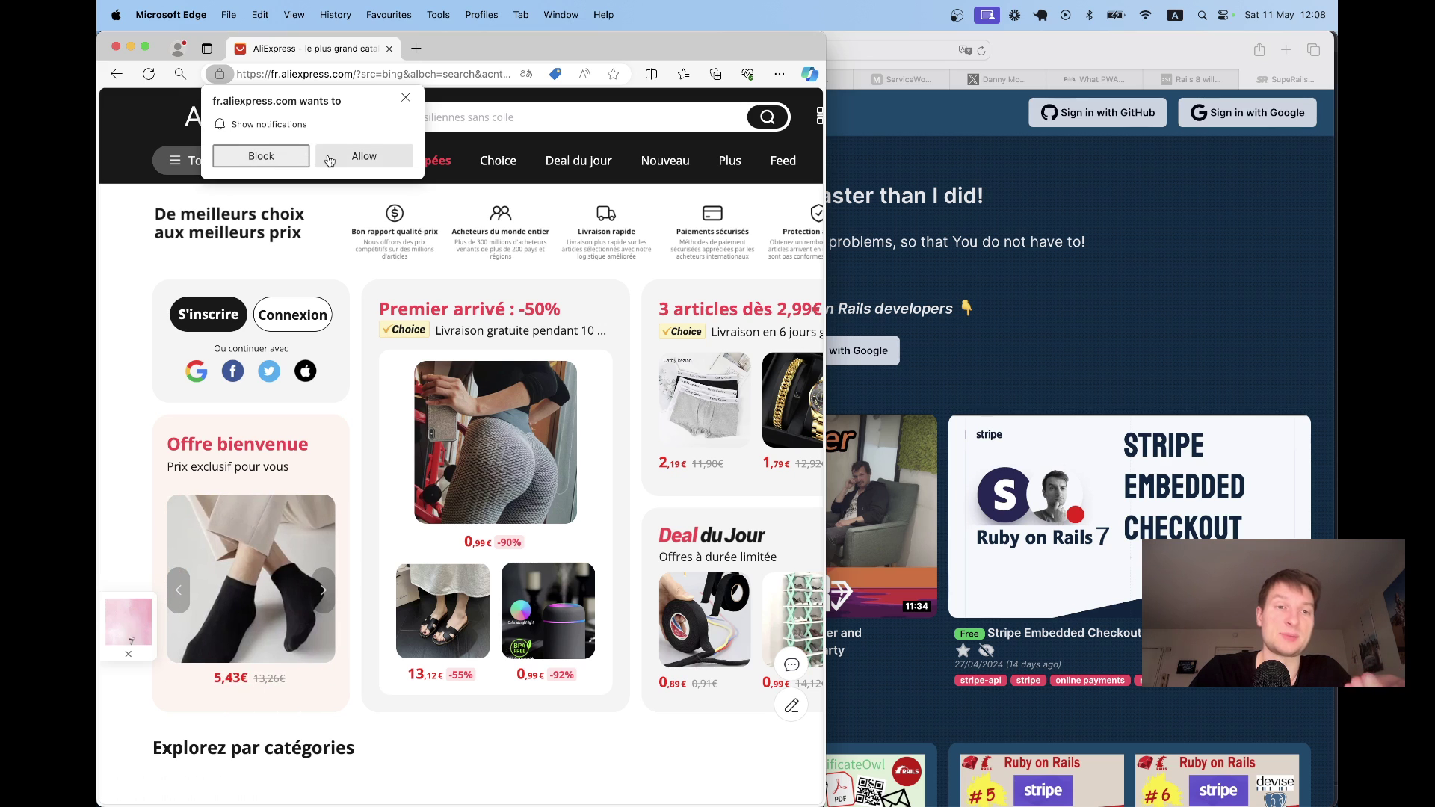
pyautogui.click(262, 157)
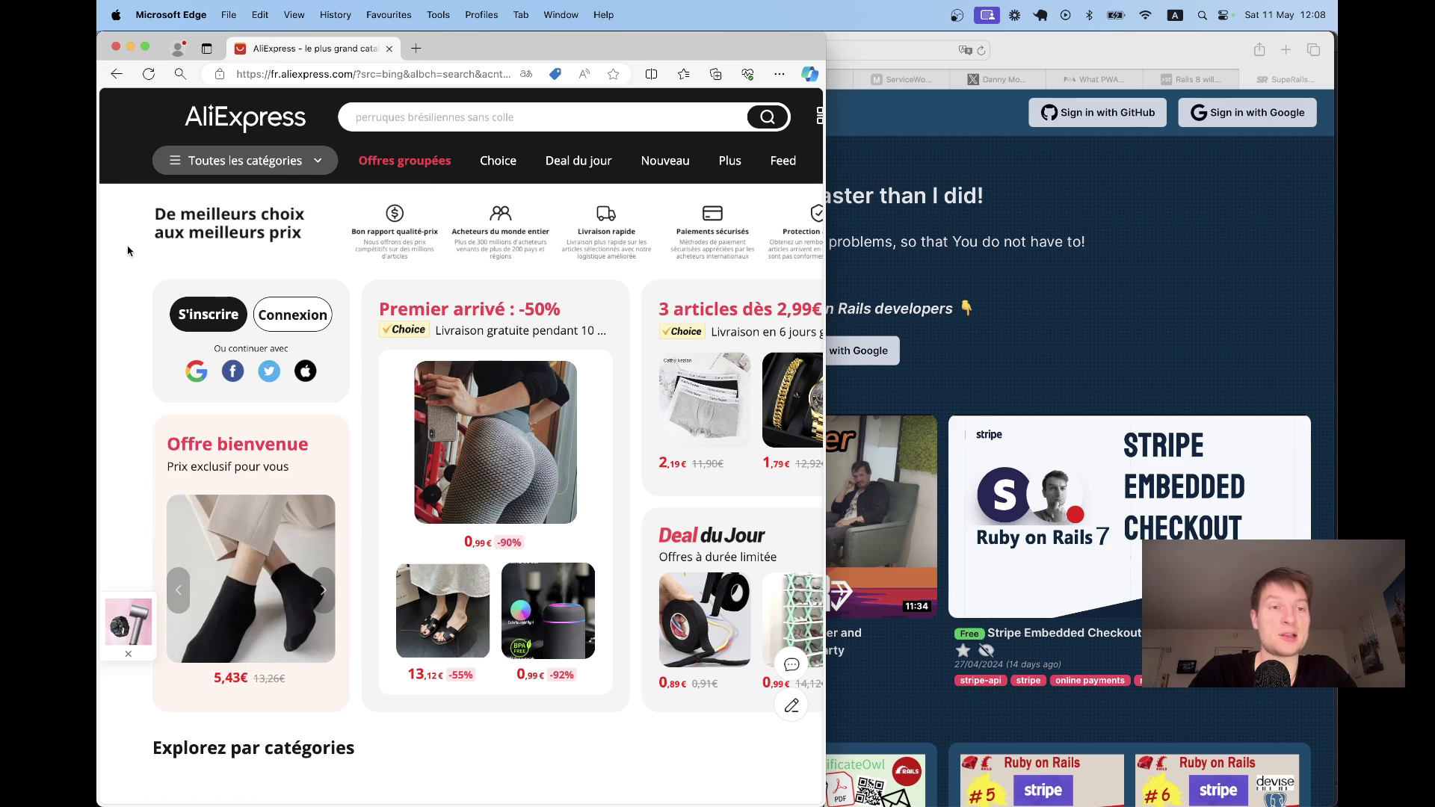
pyautogui.press('super+q')
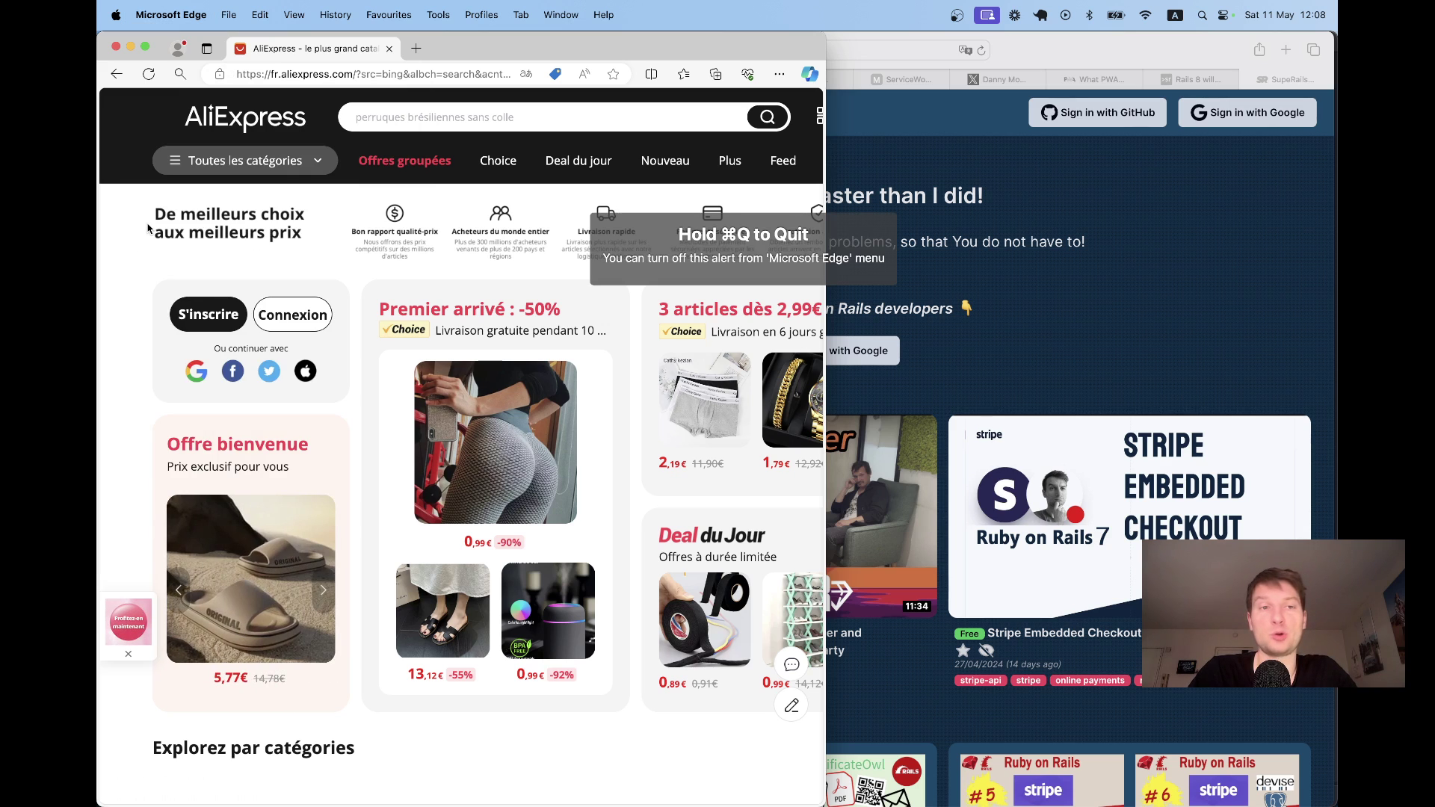
pyautogui.press('super+q')
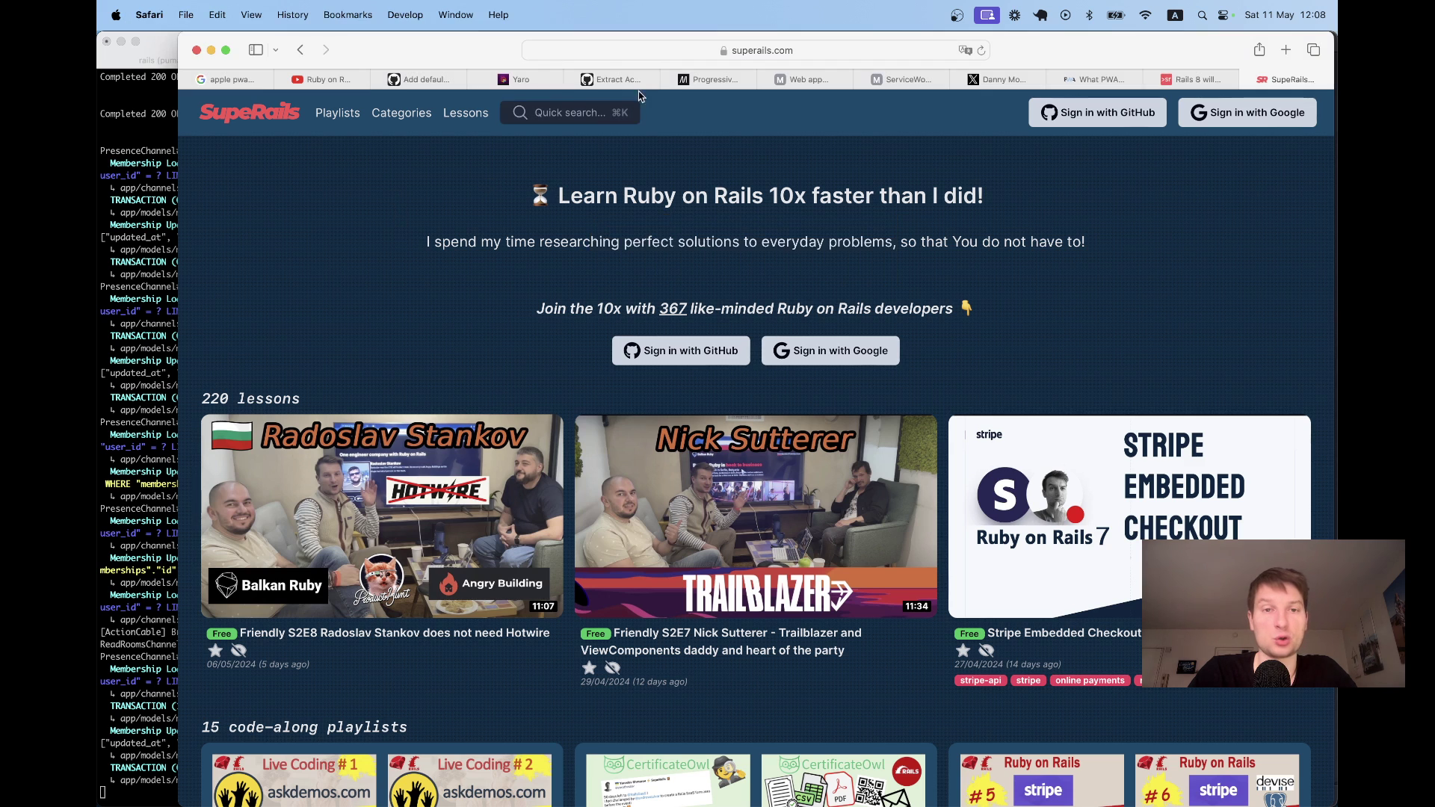
# Read GitHub issue #50454 on extracting Action Notifier, selecting its title, with a glance at the Campfire profile tab
pyautogui.click(630, 80)
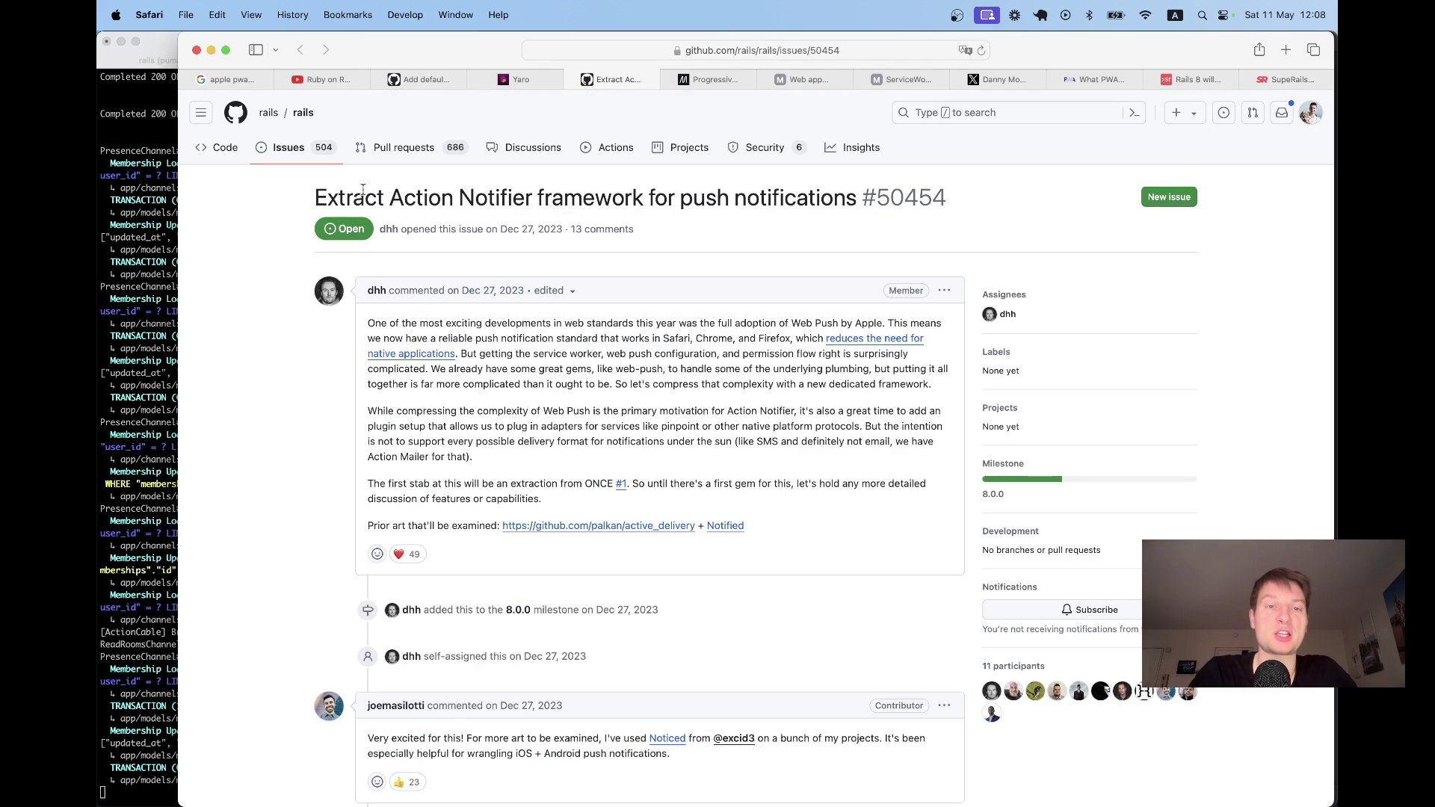
pyautogui.moveTo(364, 193); pyautogui.dragTo(814, 207)
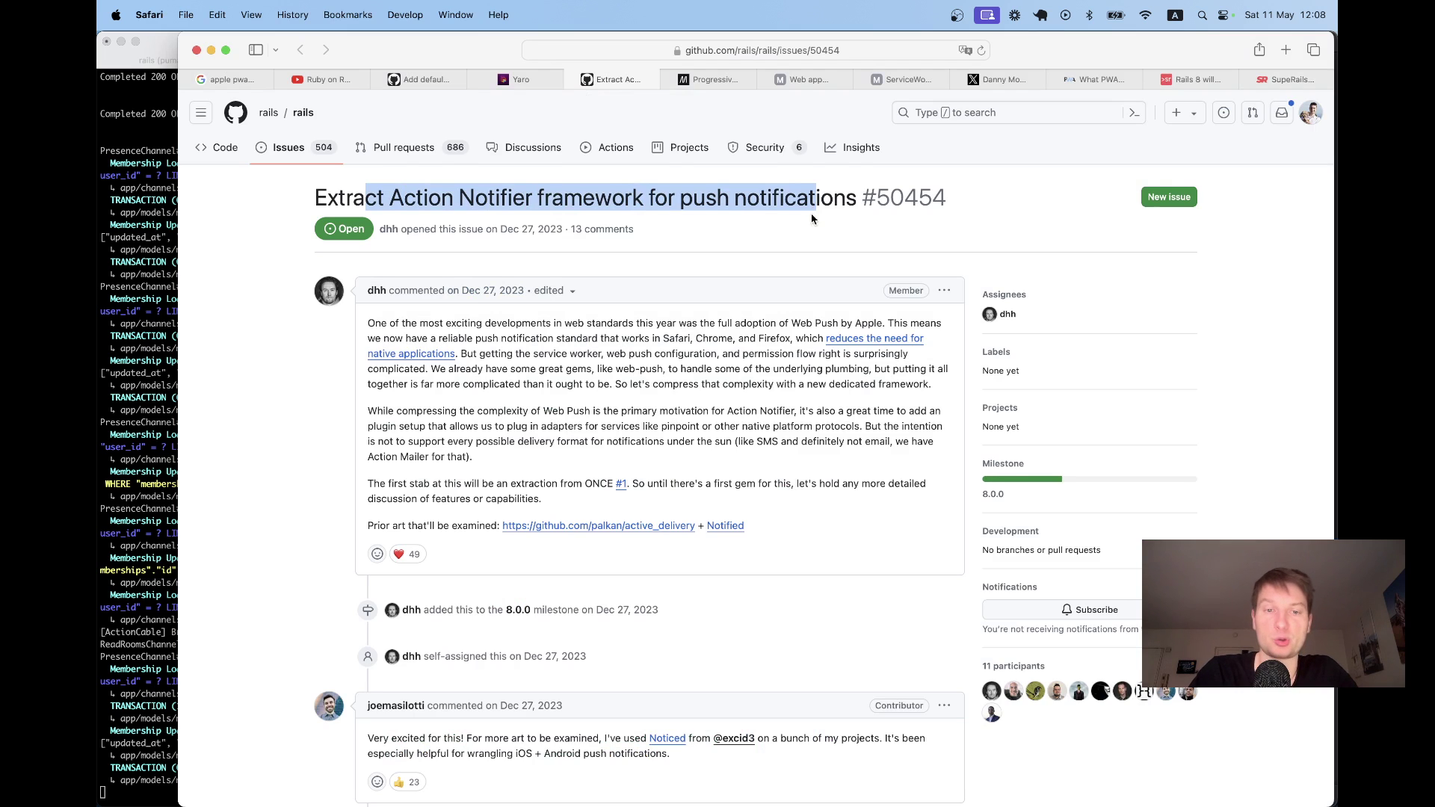
pyautogui.scroll(-2, 811, 219)
pyautogui.moveTo(510, 427); pyautogui.dragTo(679, 425)
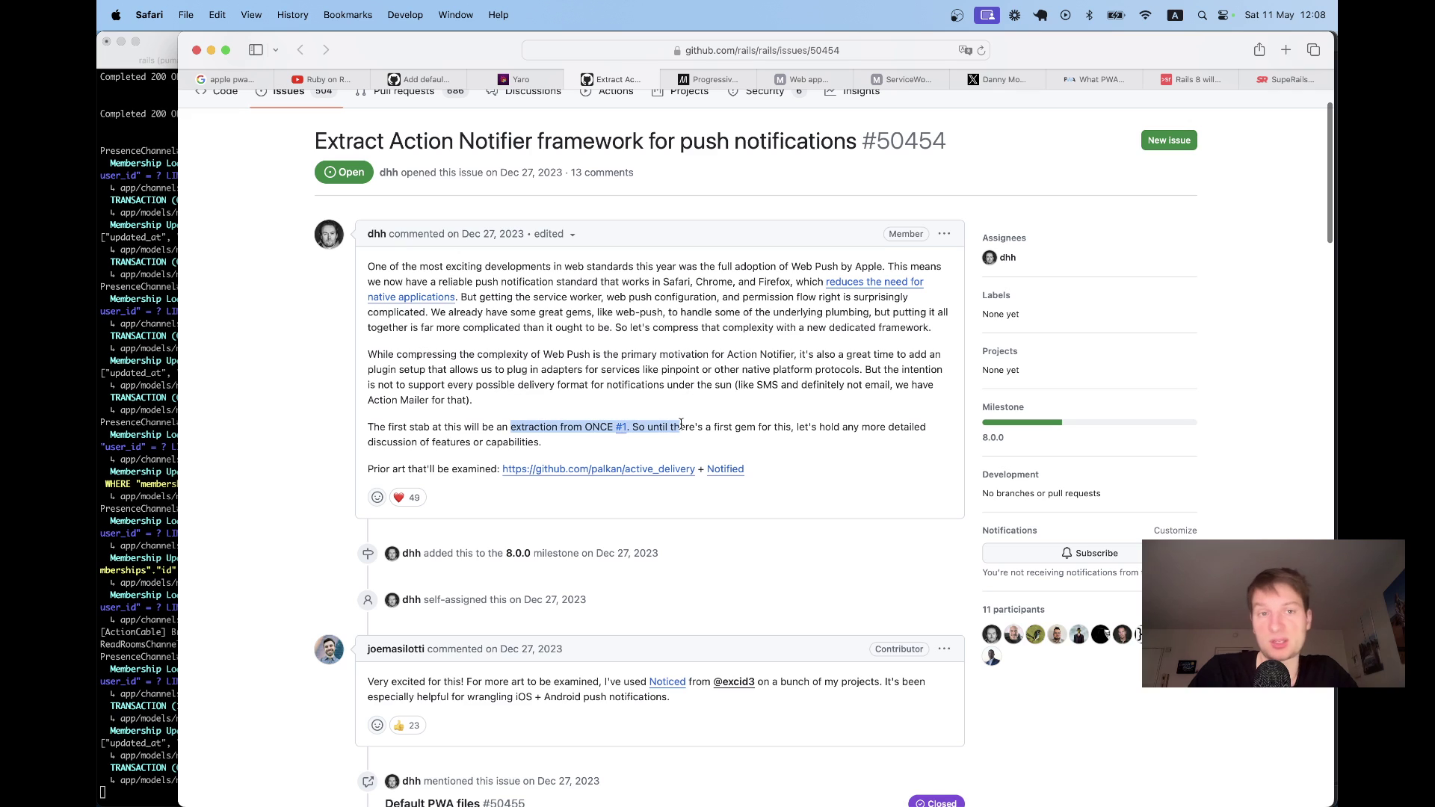
pyautogui.click(525, 81)
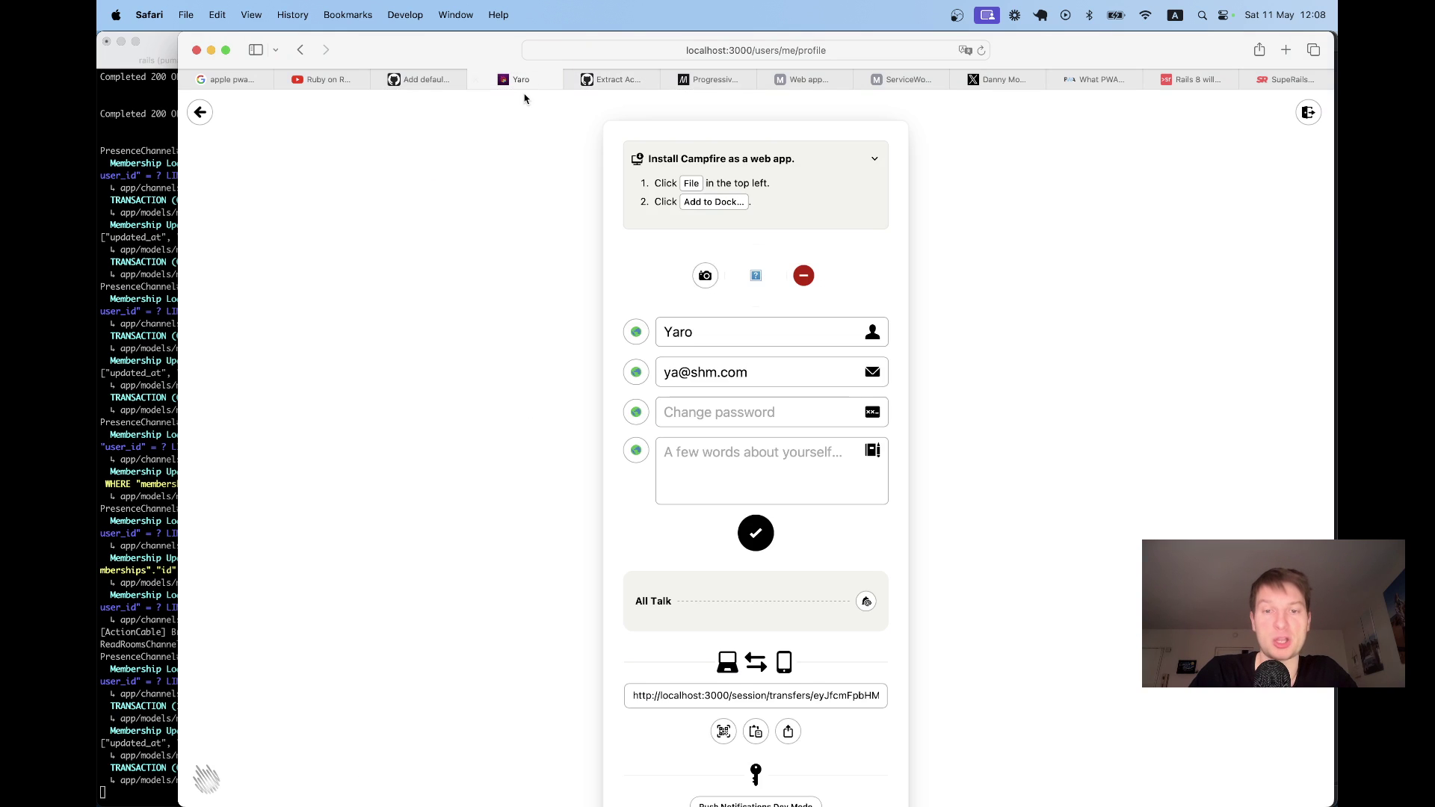
pyautogui.click(620, 78)
# Open Chrome DevTools on the Campfire page and view the Application tab's Manifest
pyautogui.press('super+Tab')
pyautogui.press('super+Tab')
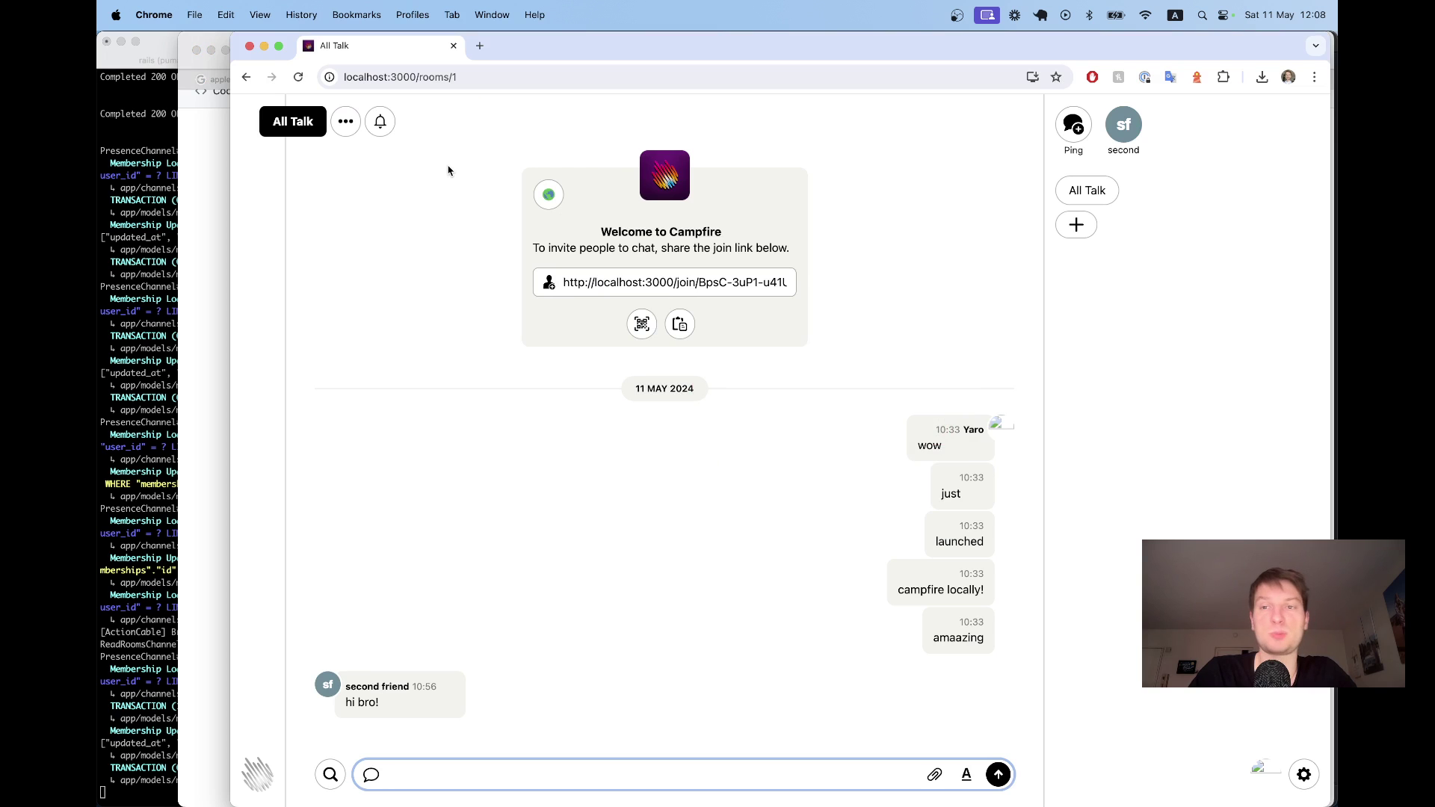
pyautogui.rightClick(448, 170)
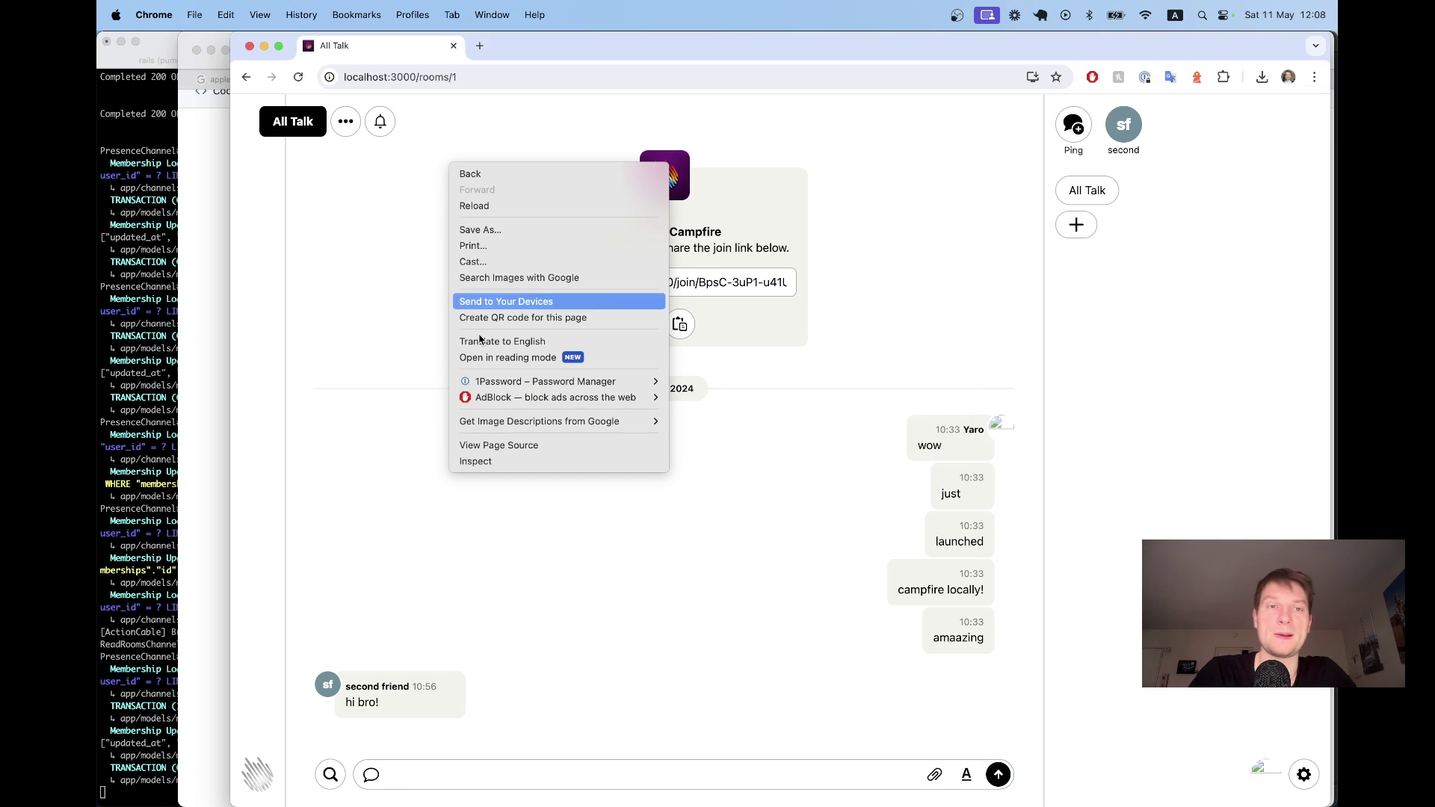
pyautogui.click(480, 461)
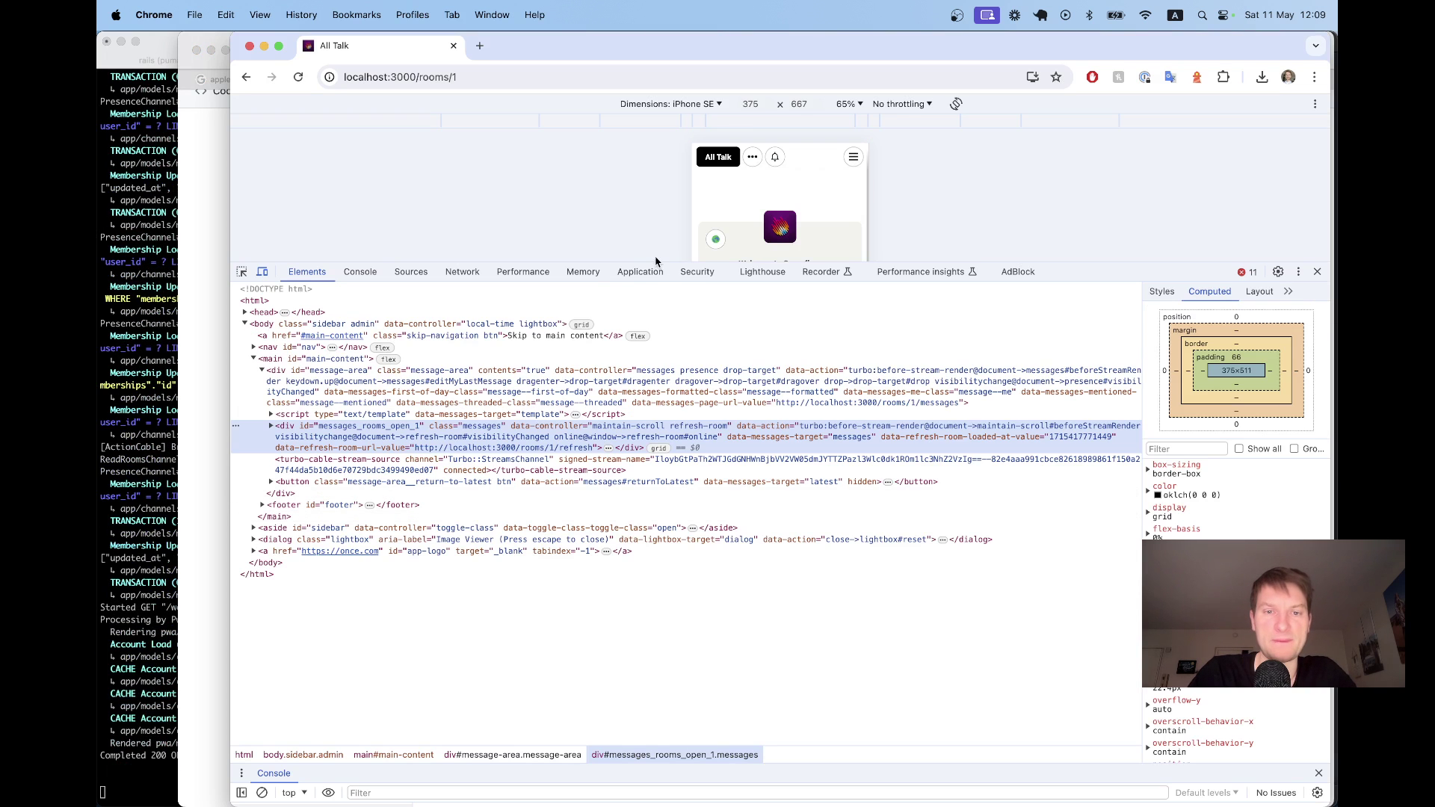
pyautogui.click(643, 272)
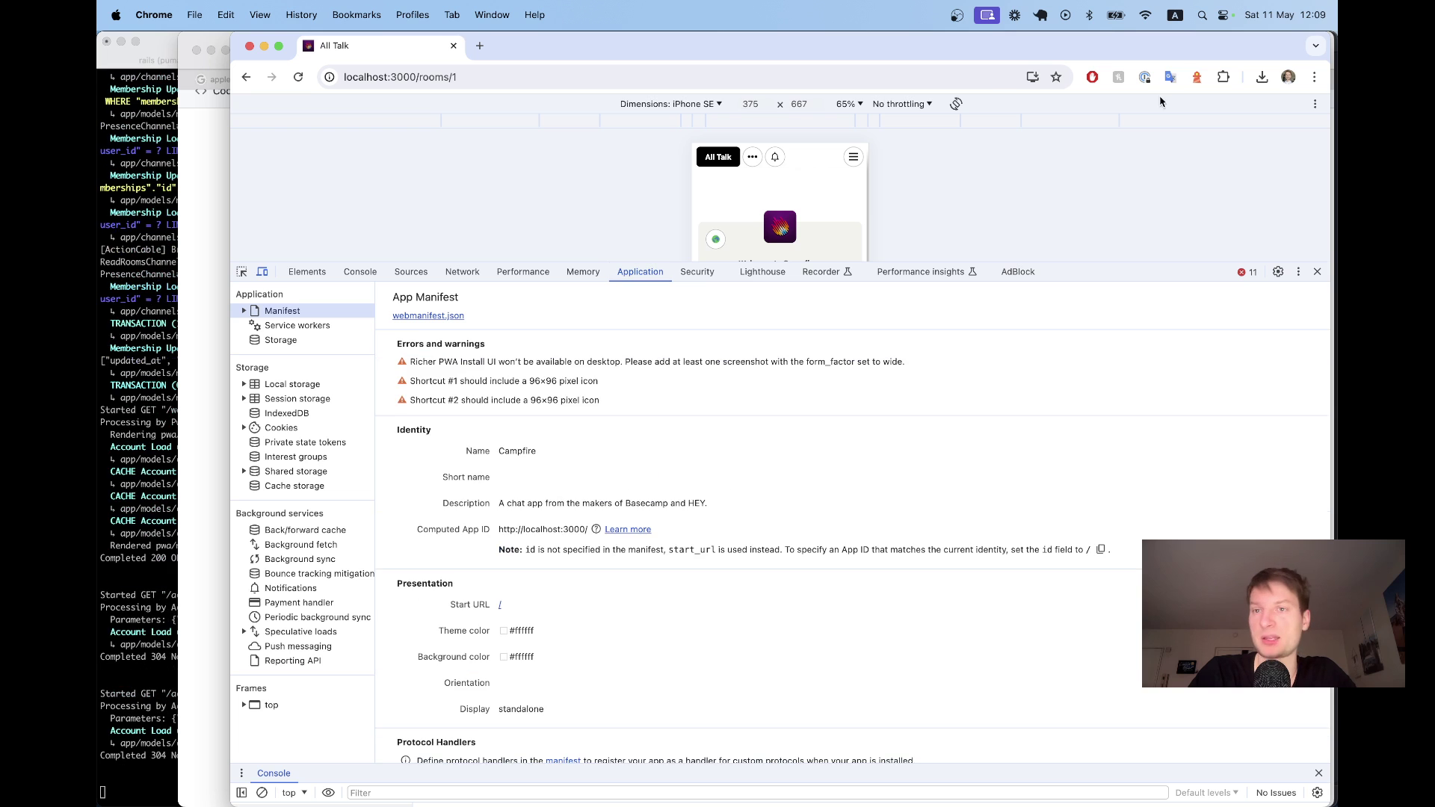
# Scroll through the manifest's identity, icons, shortcuts and screenshots sections
pyautogui.press('super+equal')
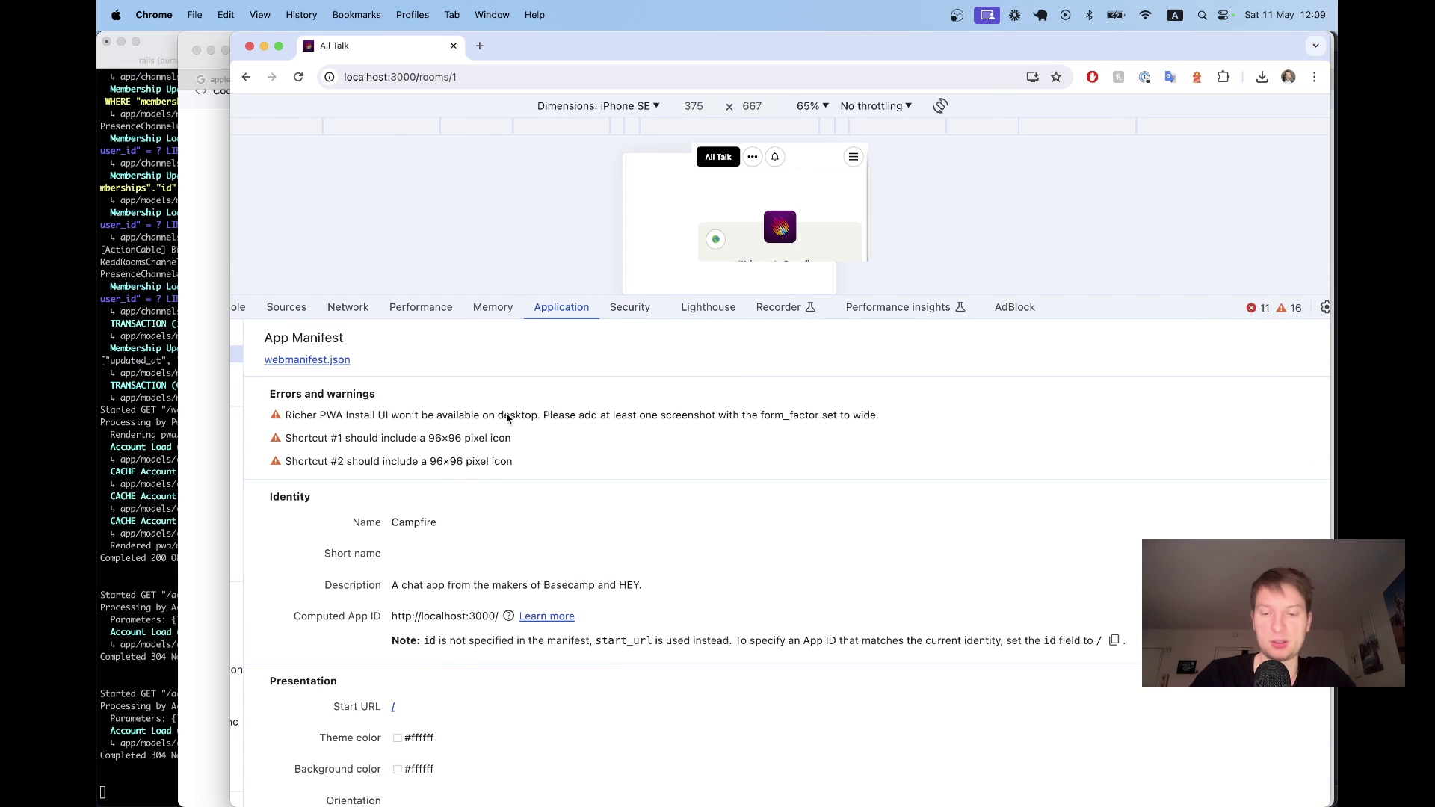
pyautogui.press('super+minus')
pyautogui.scroll(-2, 433, 366)
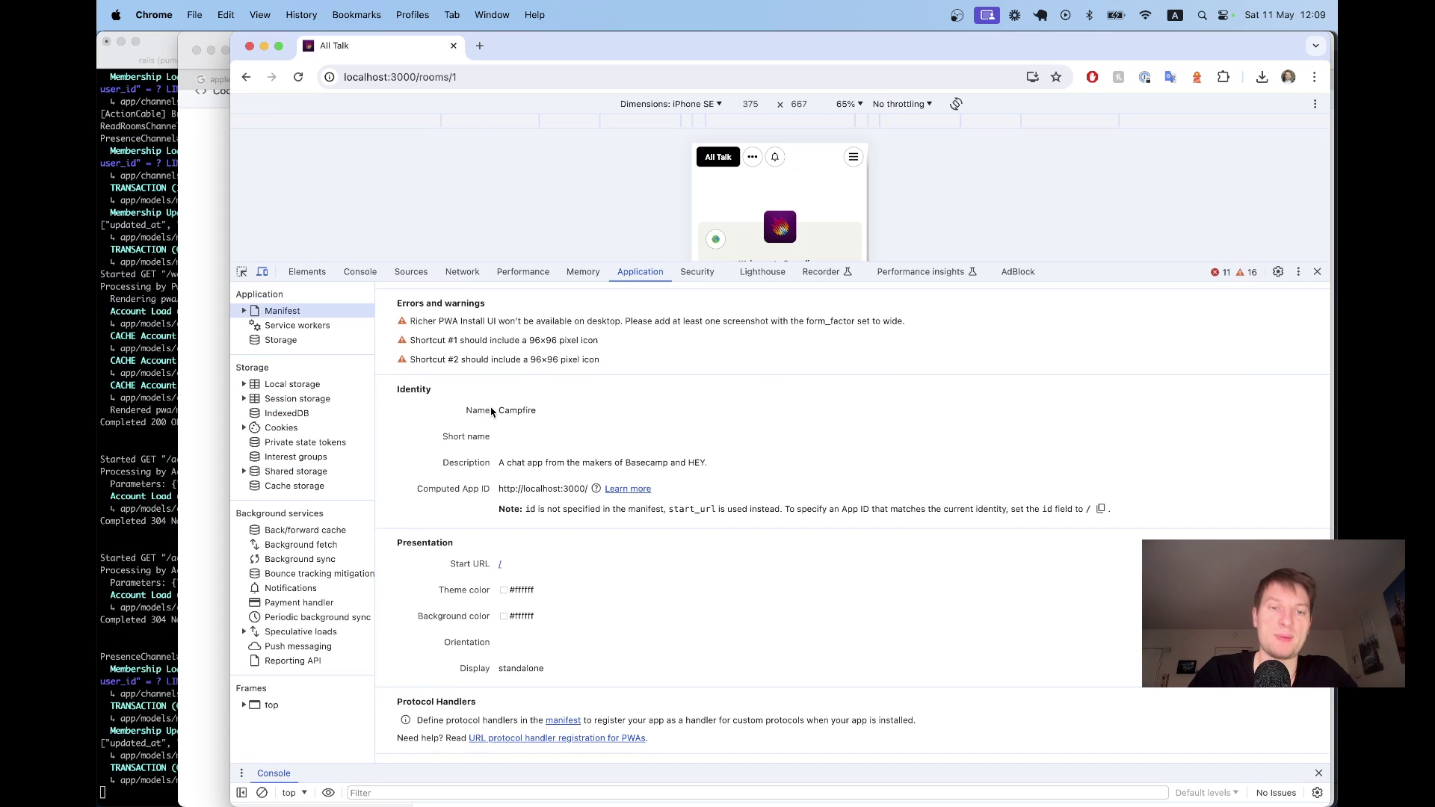
pyautogui.scroll(-6, 515, 410)
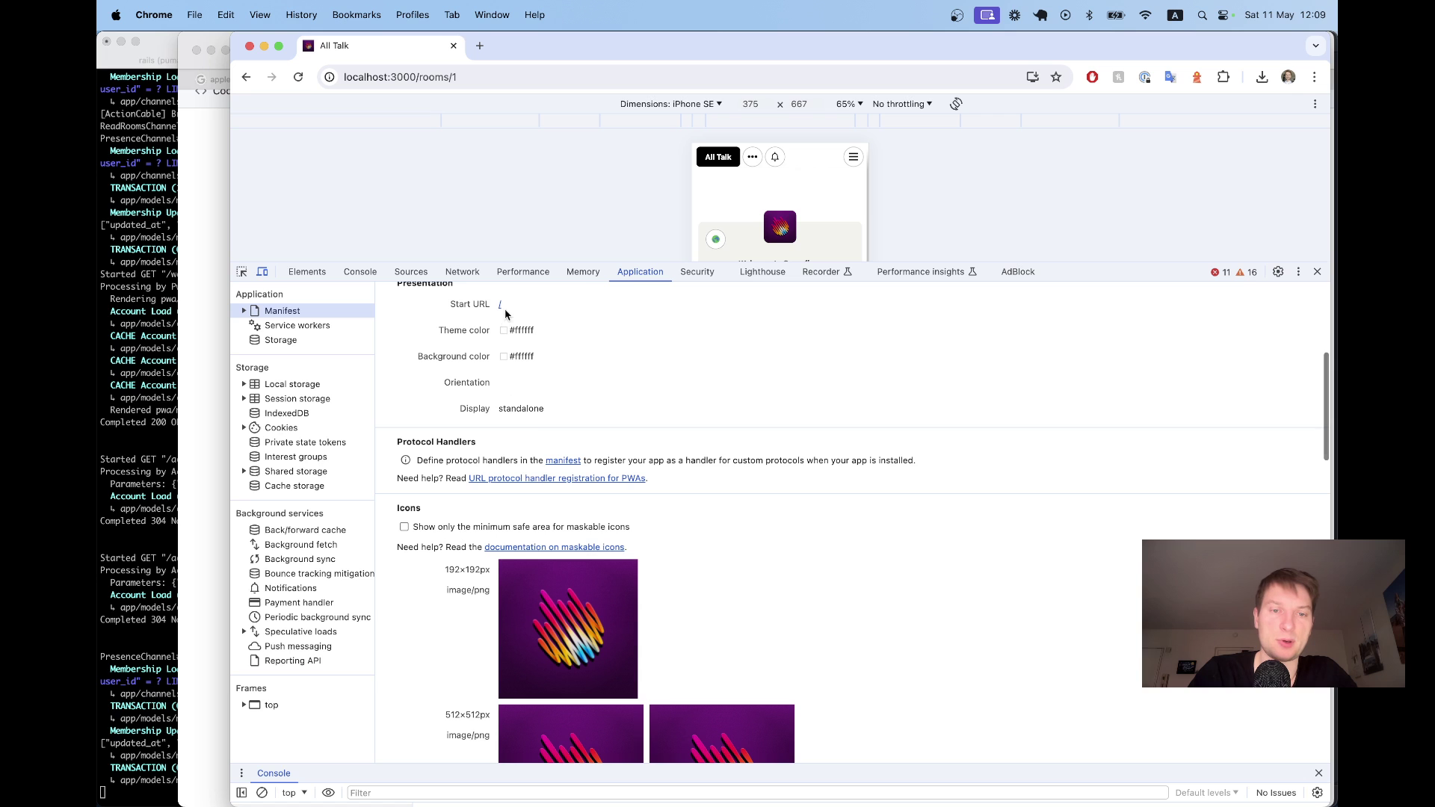
pyautogui.scroll(-10, 509, 390)
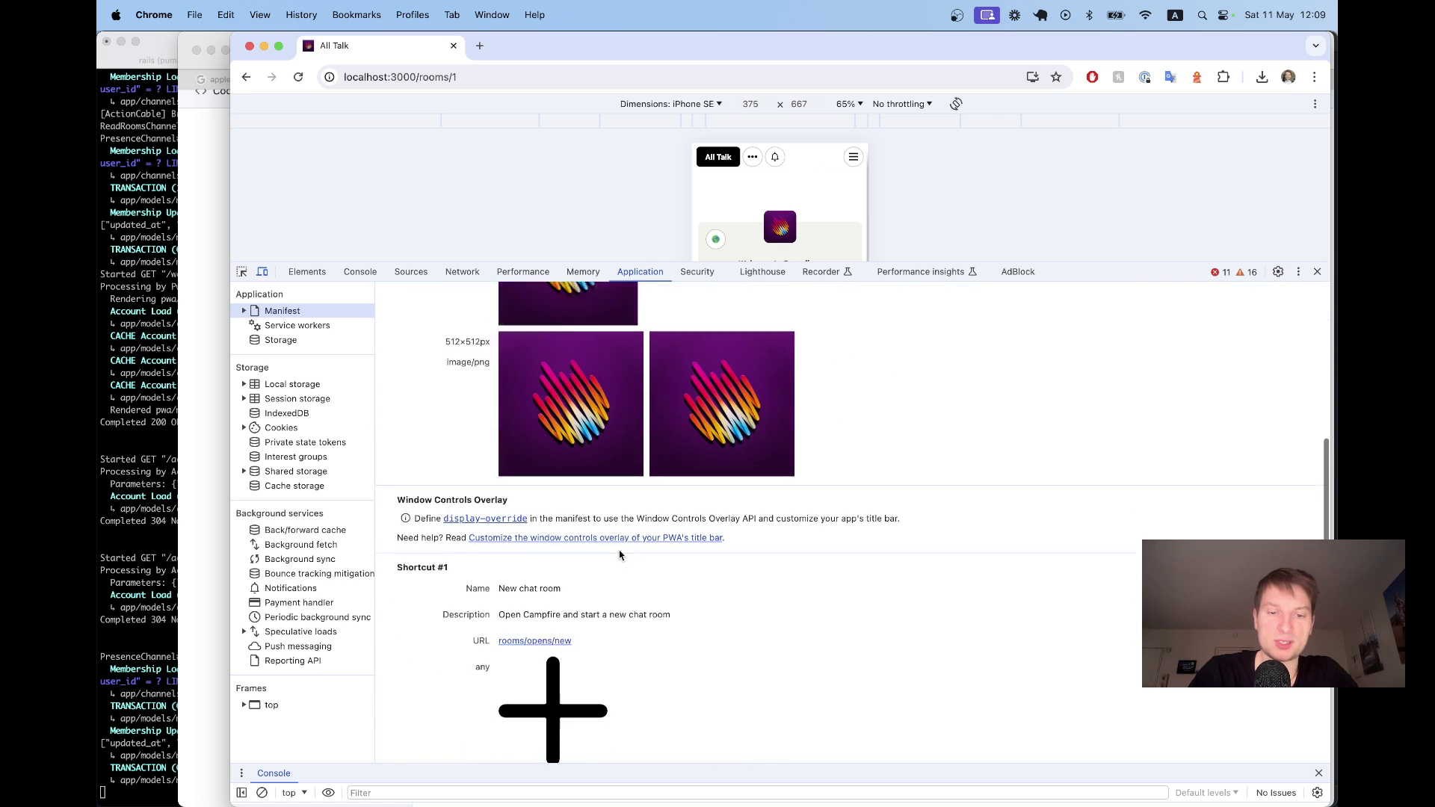
pyautogui.scroll(-4, 575, 598)
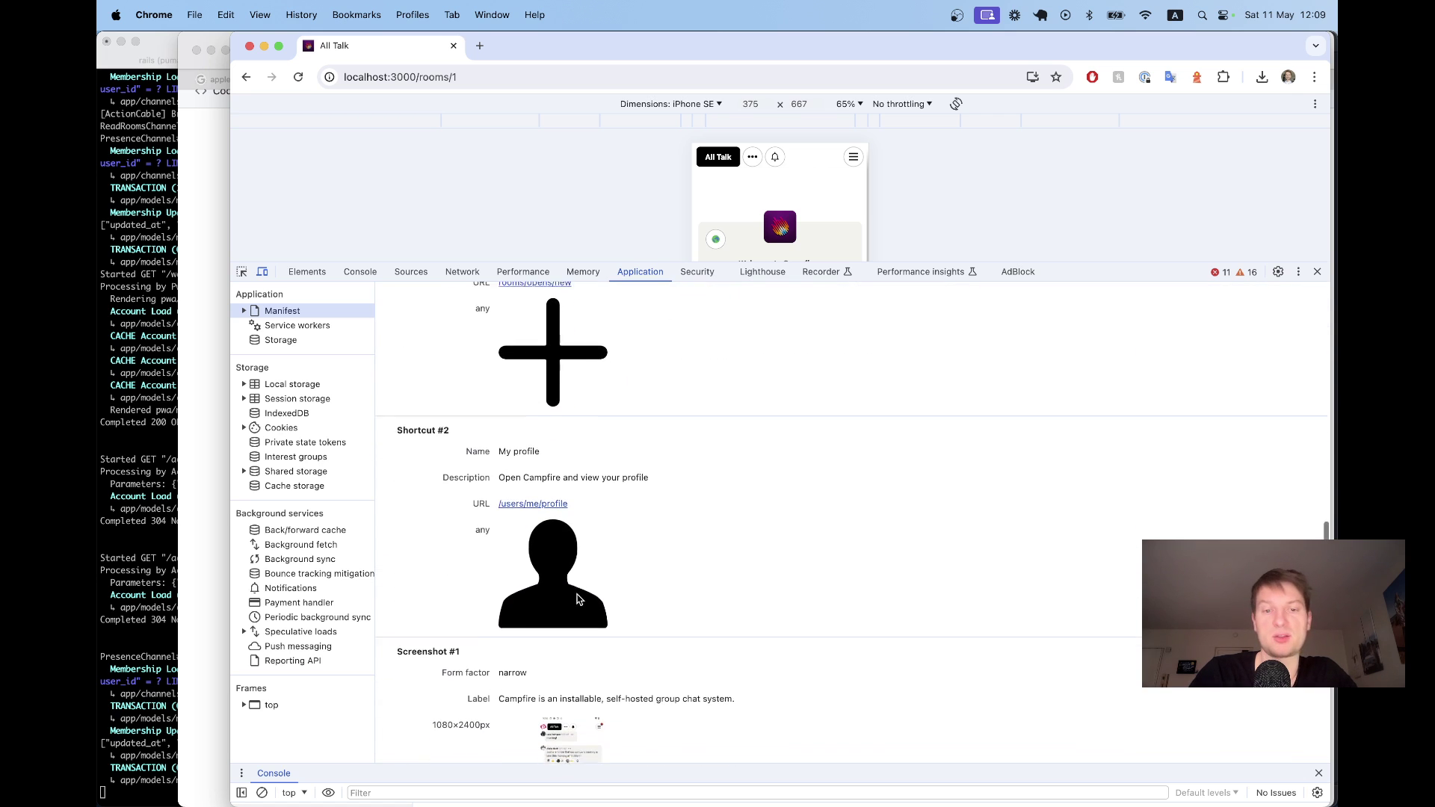
pyautogui.scroll(-3, 575, 584)
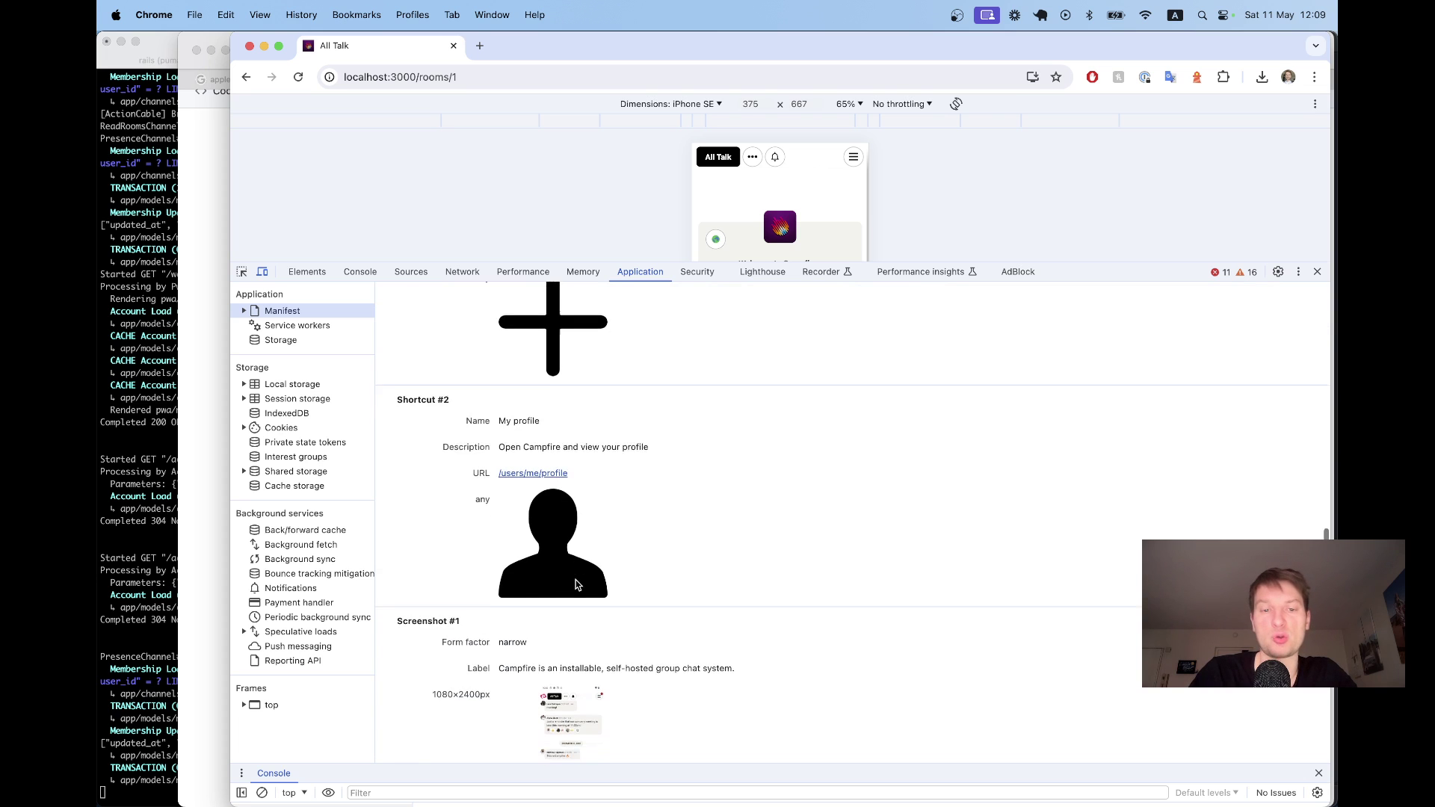
# Google 'pwa shortcuts', preview the Twitter image result, then close the search tab
pyautogui.press('super+t')
pyautogui.write('pwa')
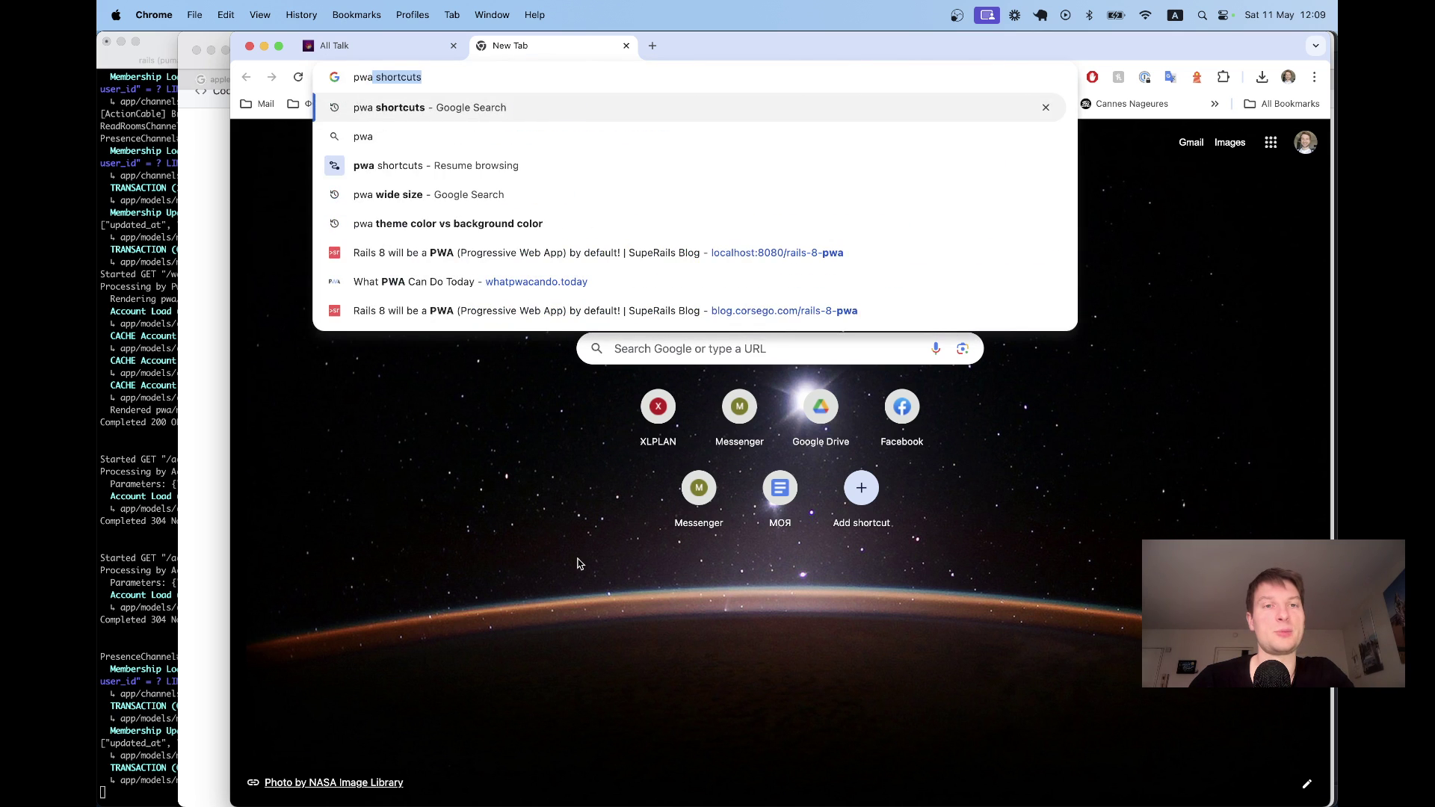
pyautogui.press('Return')
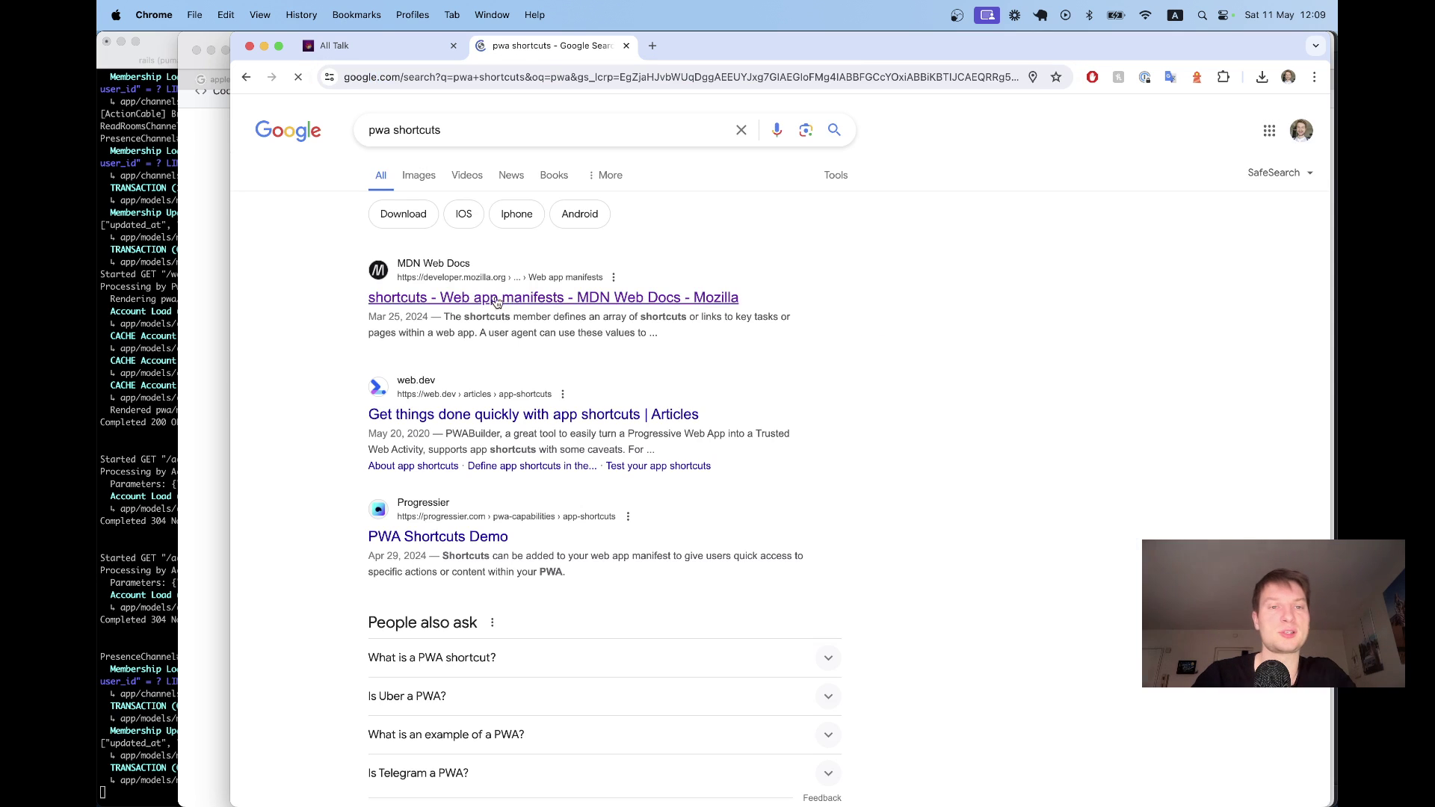
pyautogui.click(428, 178)
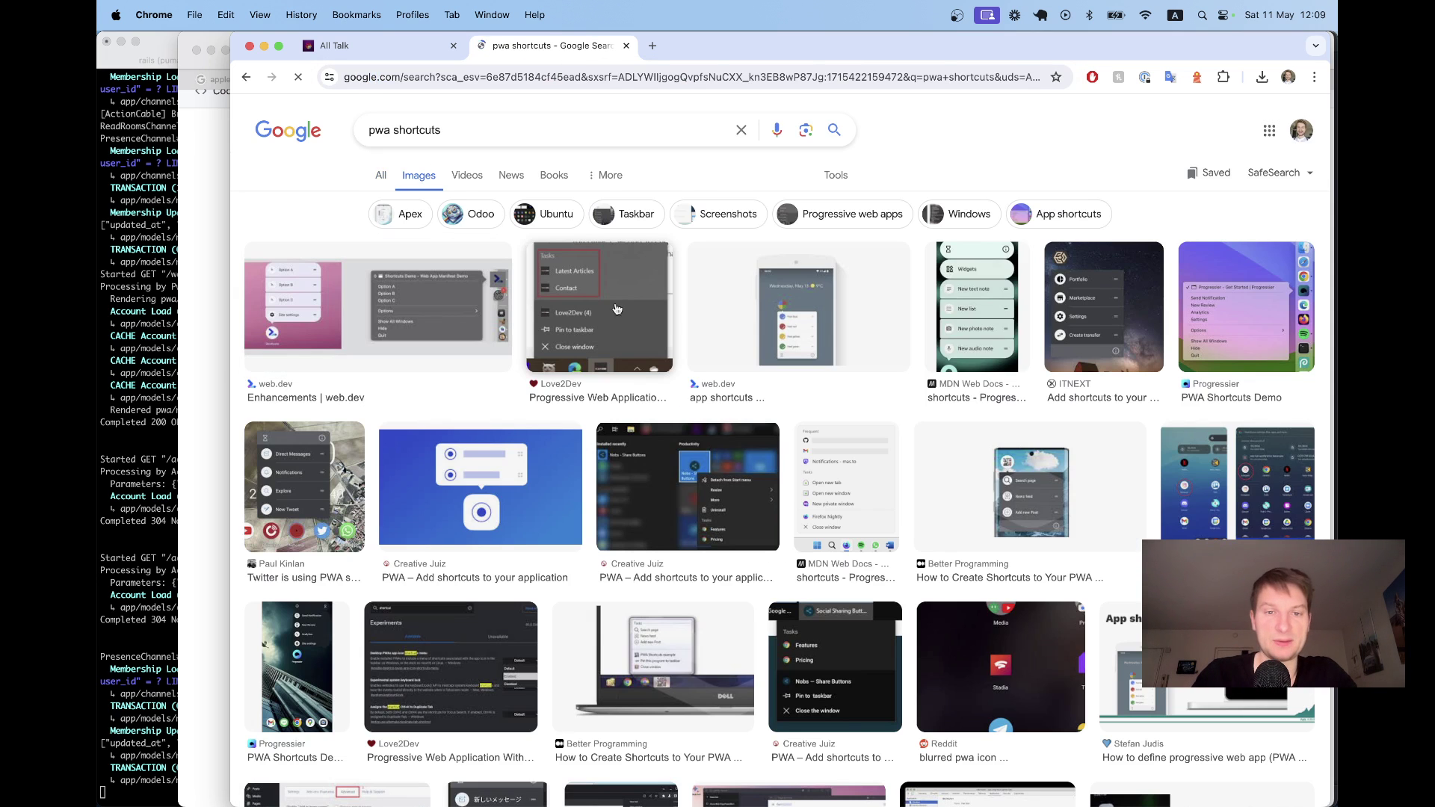
pyautogui.click(303, 486)
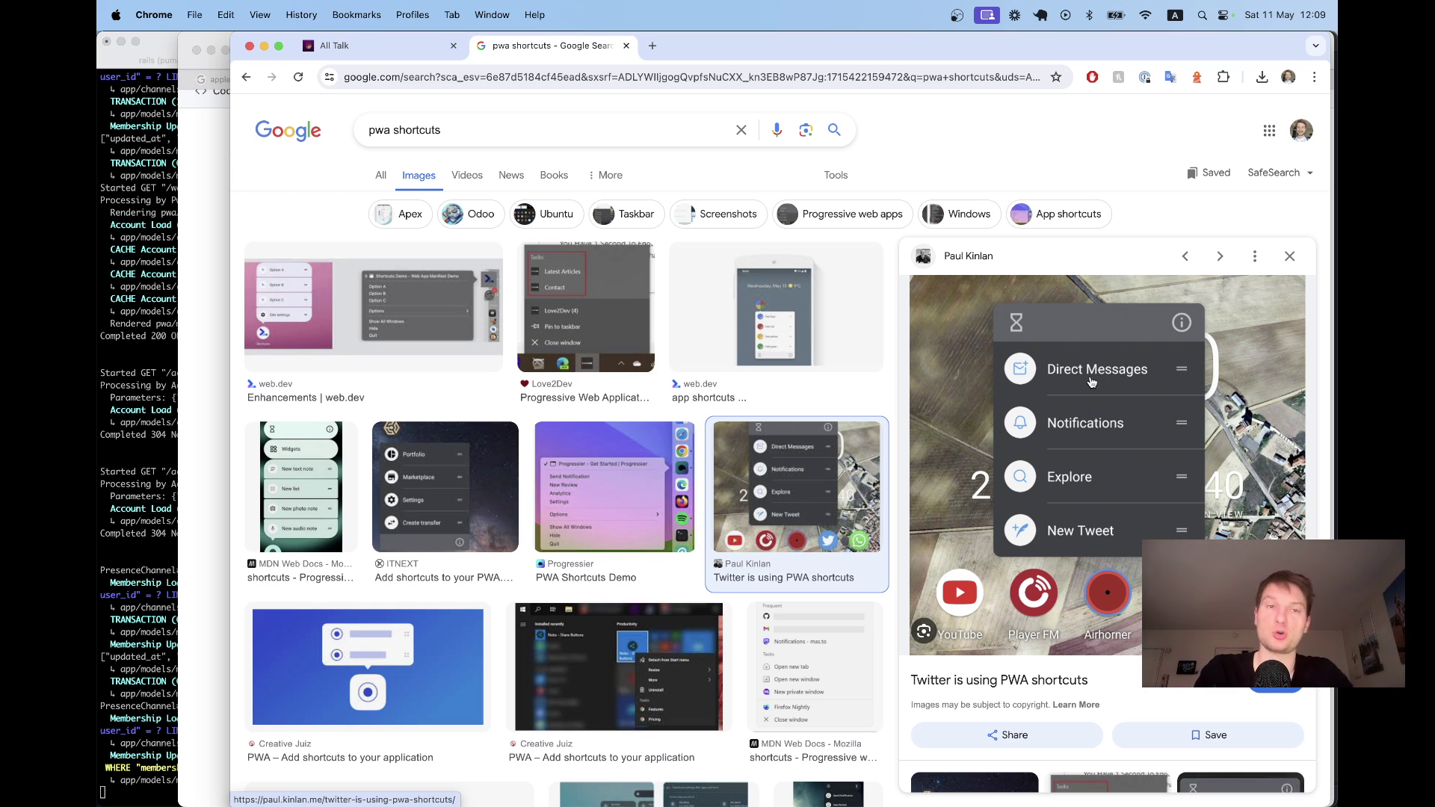
pyautogui.press('super+w')
# Scroll through Campfire's manifest, then start and cancel installing Campfire as an app
pyautogui.scroll(-5, 471, 386)
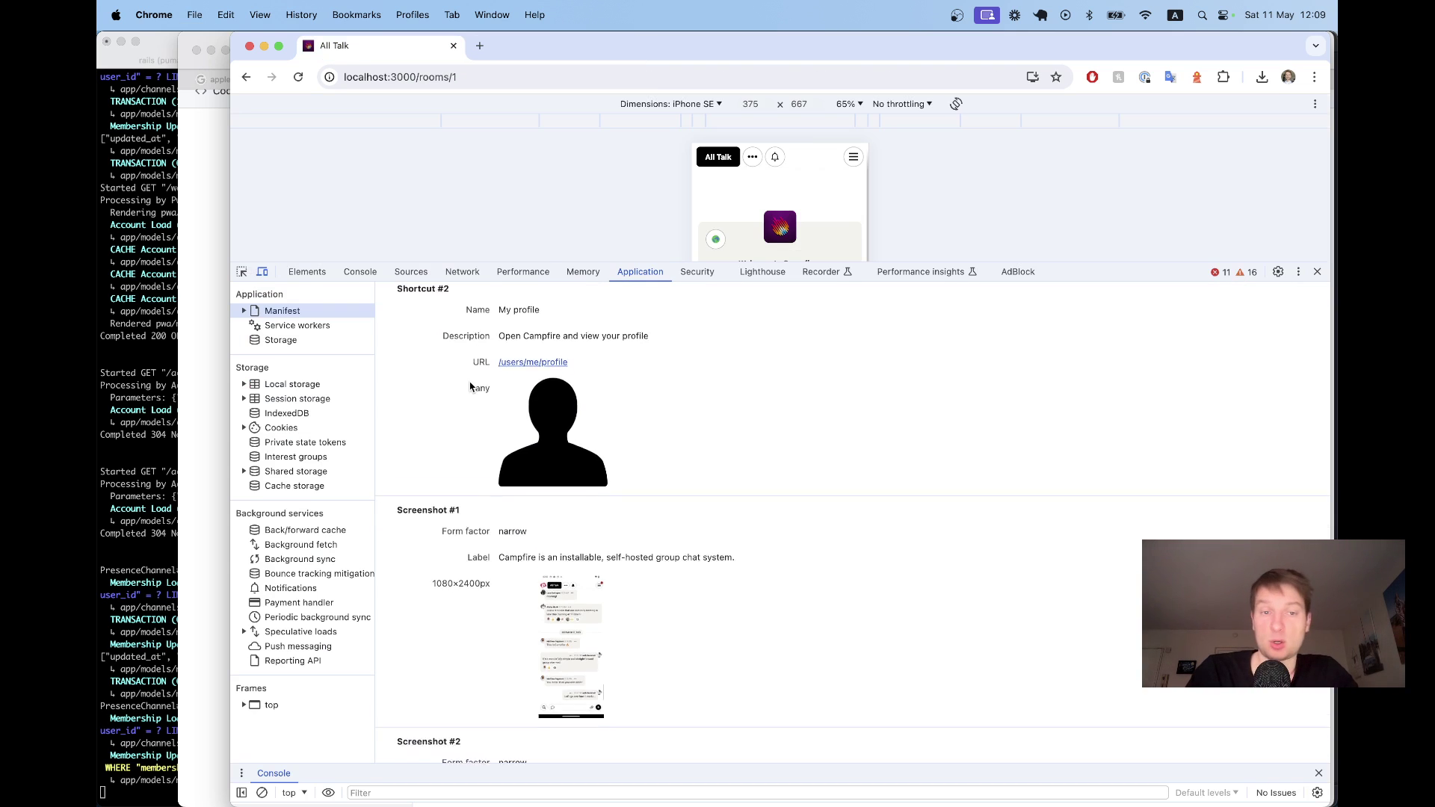
pyautogui.scroll(4, 523, 388)
pyautogui.scroll(-4, 583, 396)
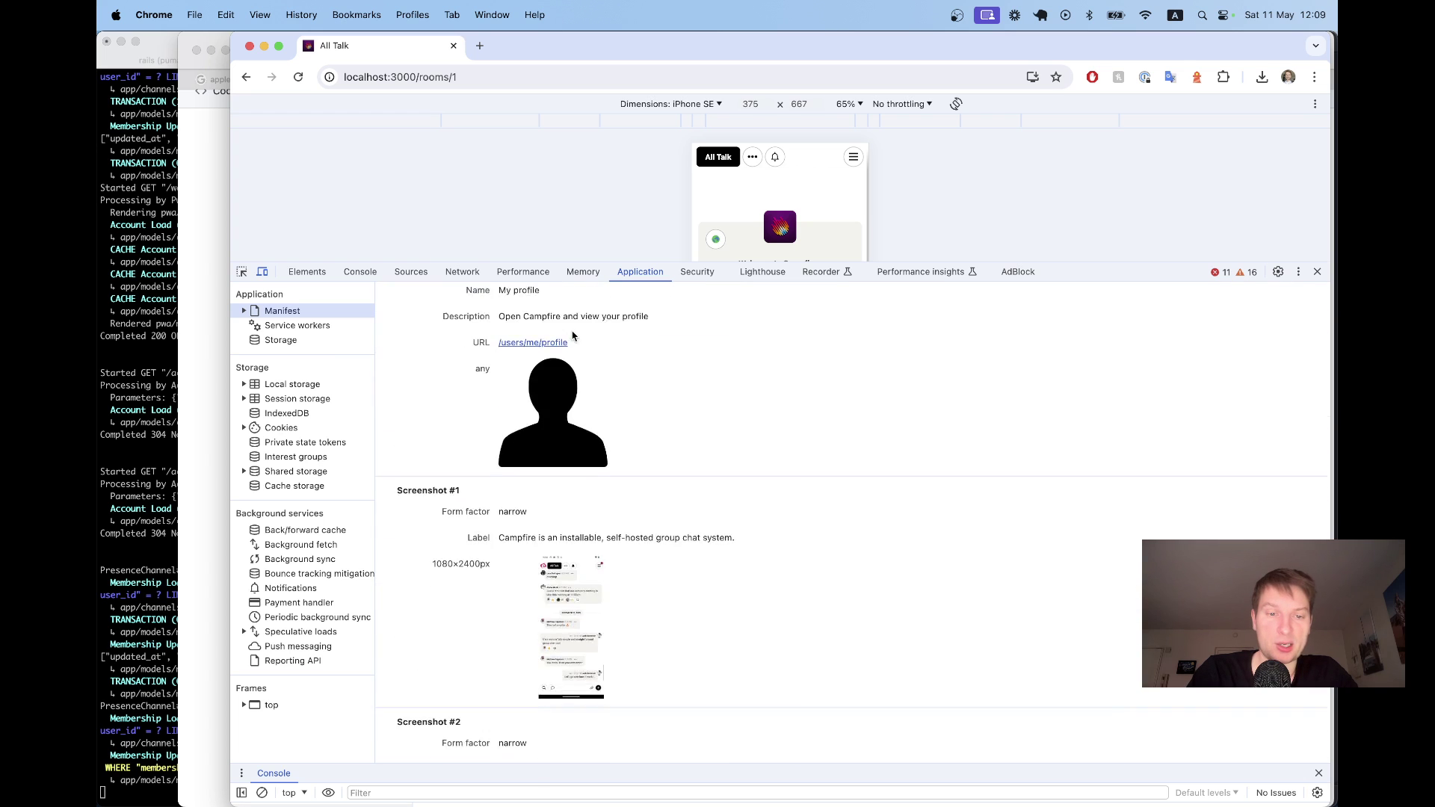
pyautogui.scroll(-5, 595, 398)
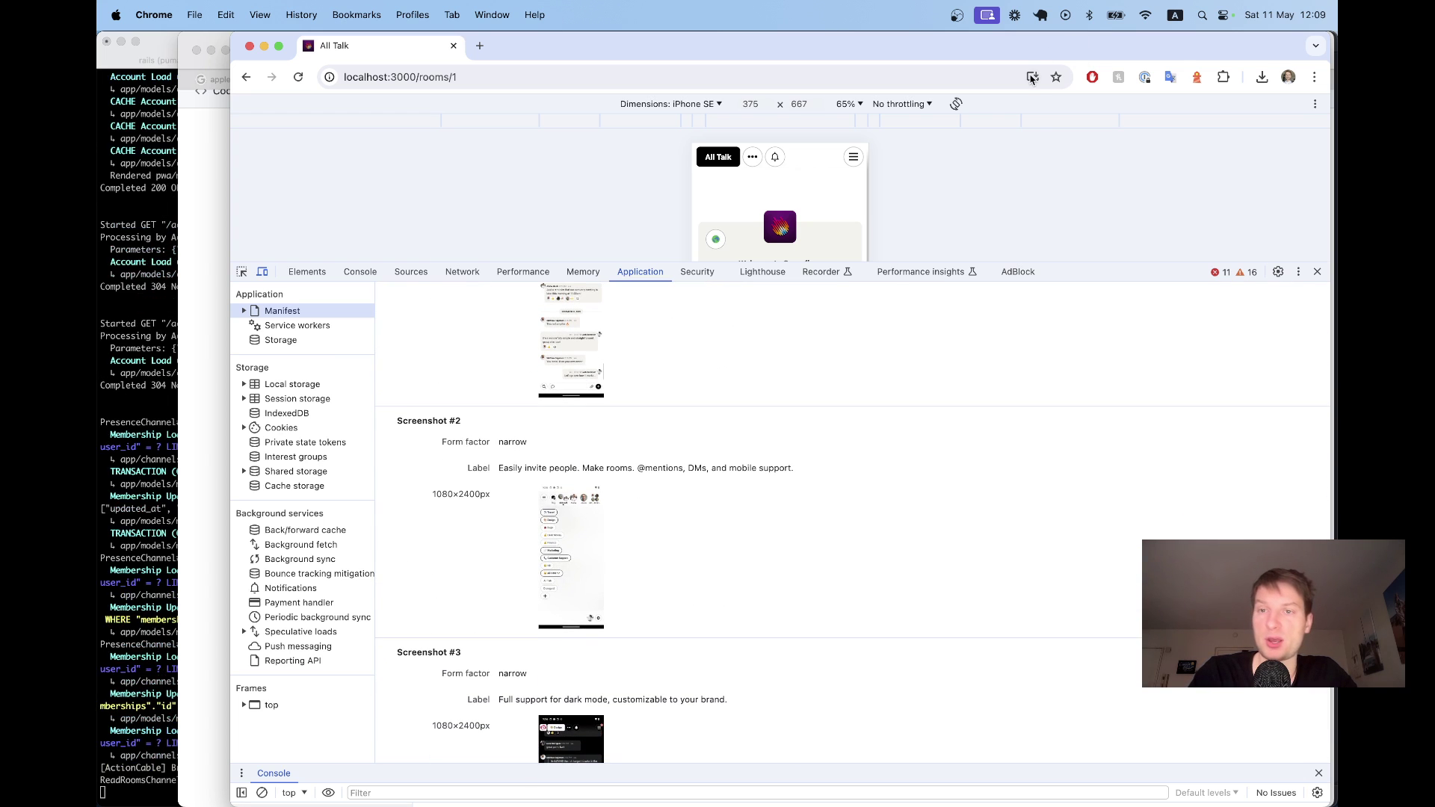
pyautogui.click(1031, 78)
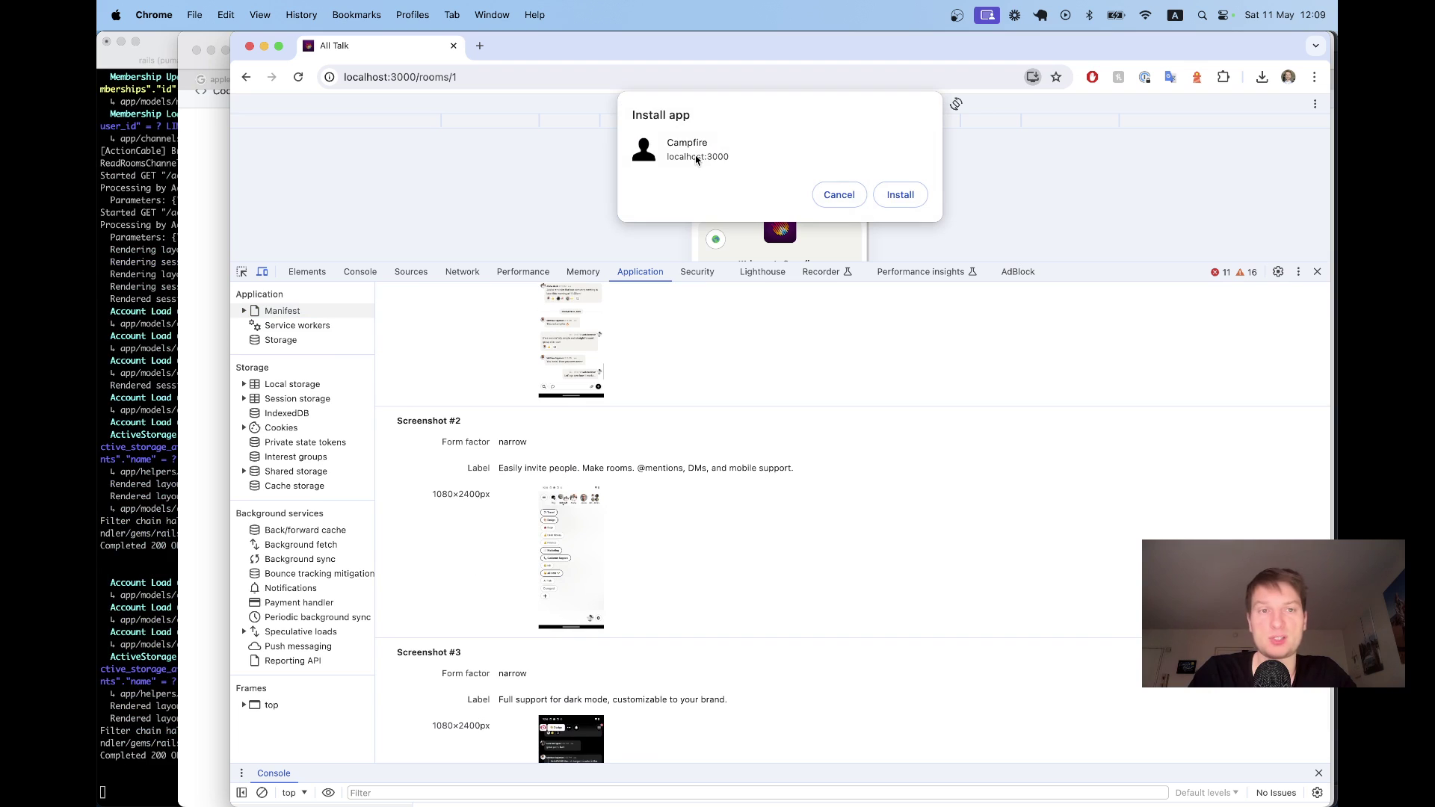
pyautogui.click(837, 195)
# Open the raw webmanifest.json and expand its shortcuts, screenshots, icons and categories entries
pyautogui.scroll(-10, 829, 516)
pyautogui.scroll(15, 814, 474)
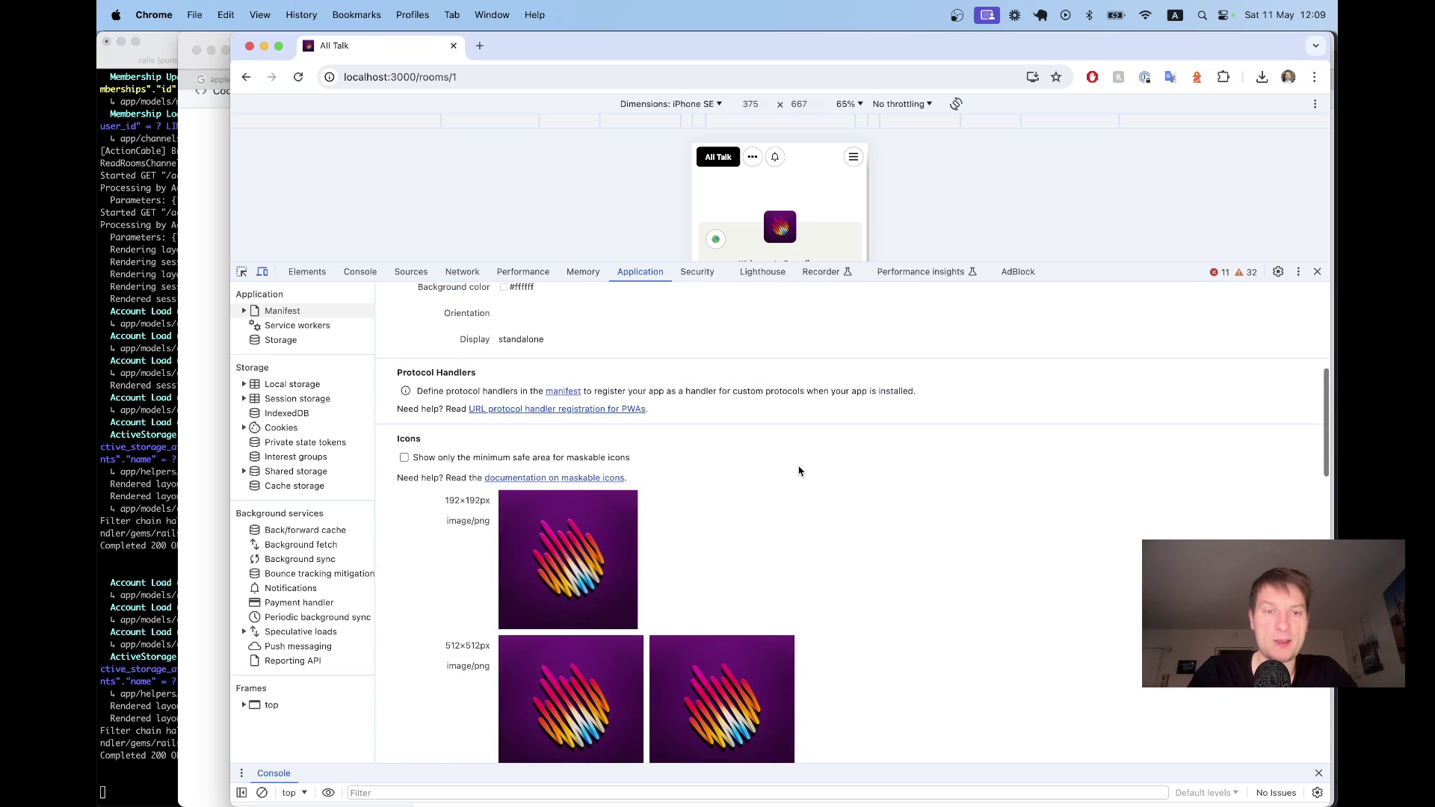
pyautogui.click(419, 316)
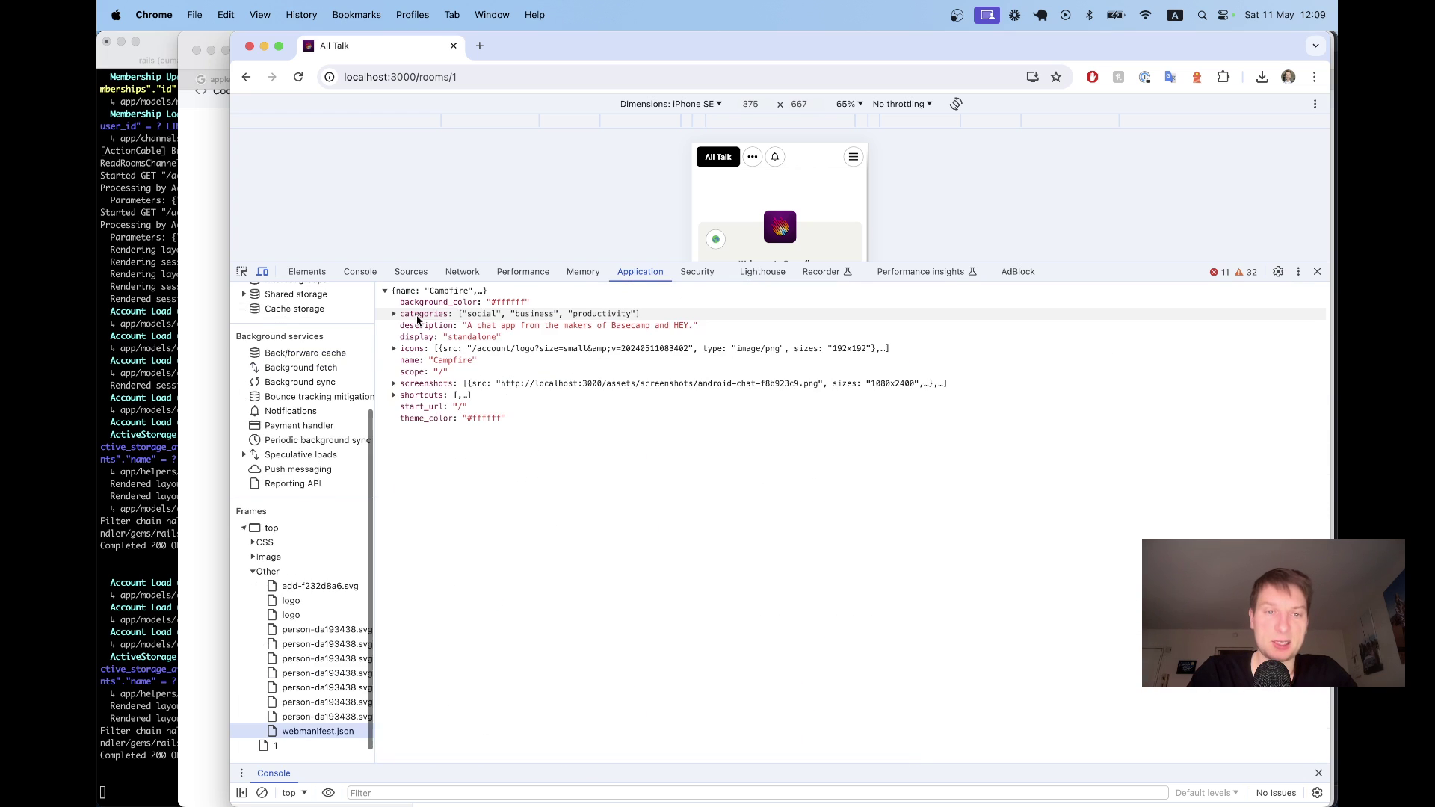
pyautogui.click(393, 395)
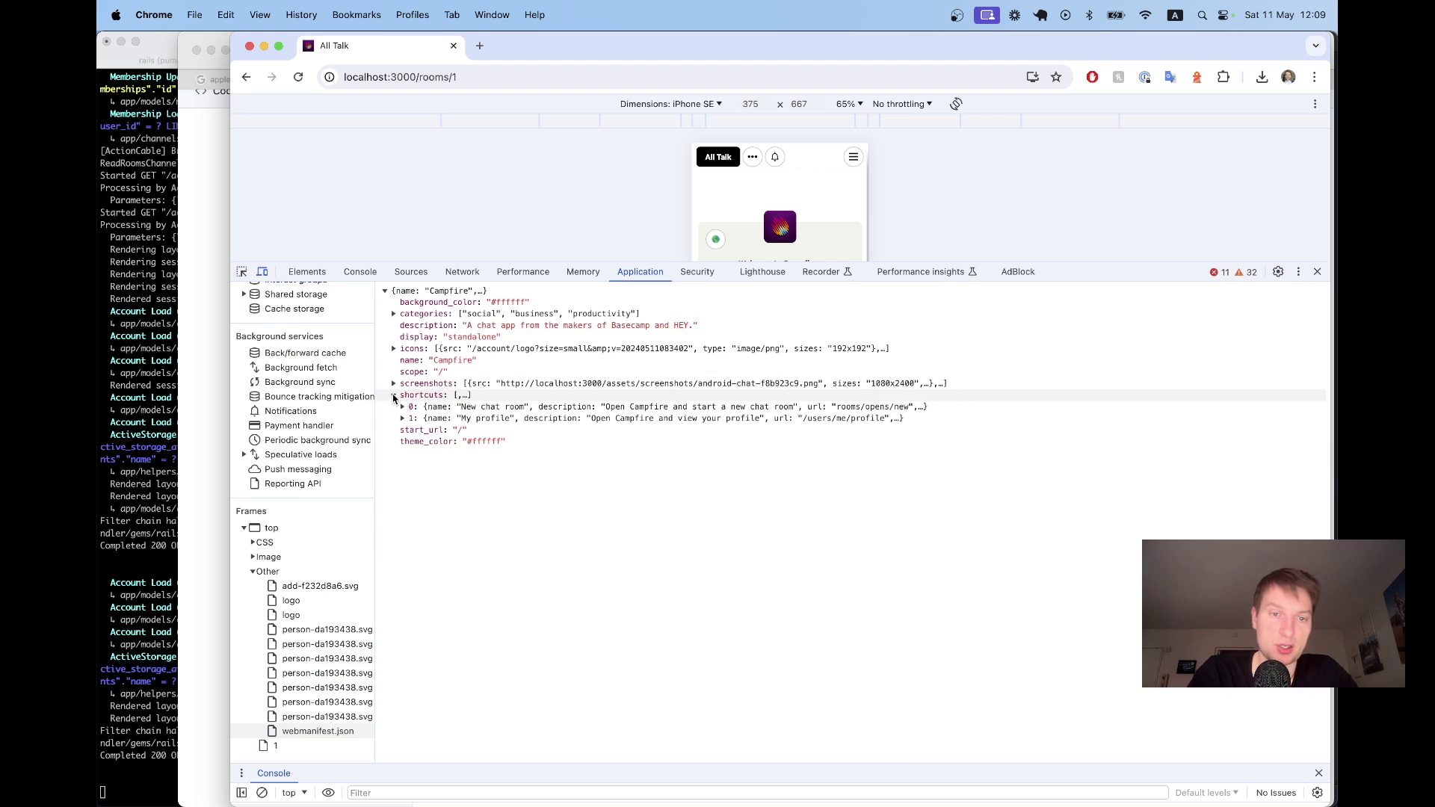
pyautogui.click(394, 385)
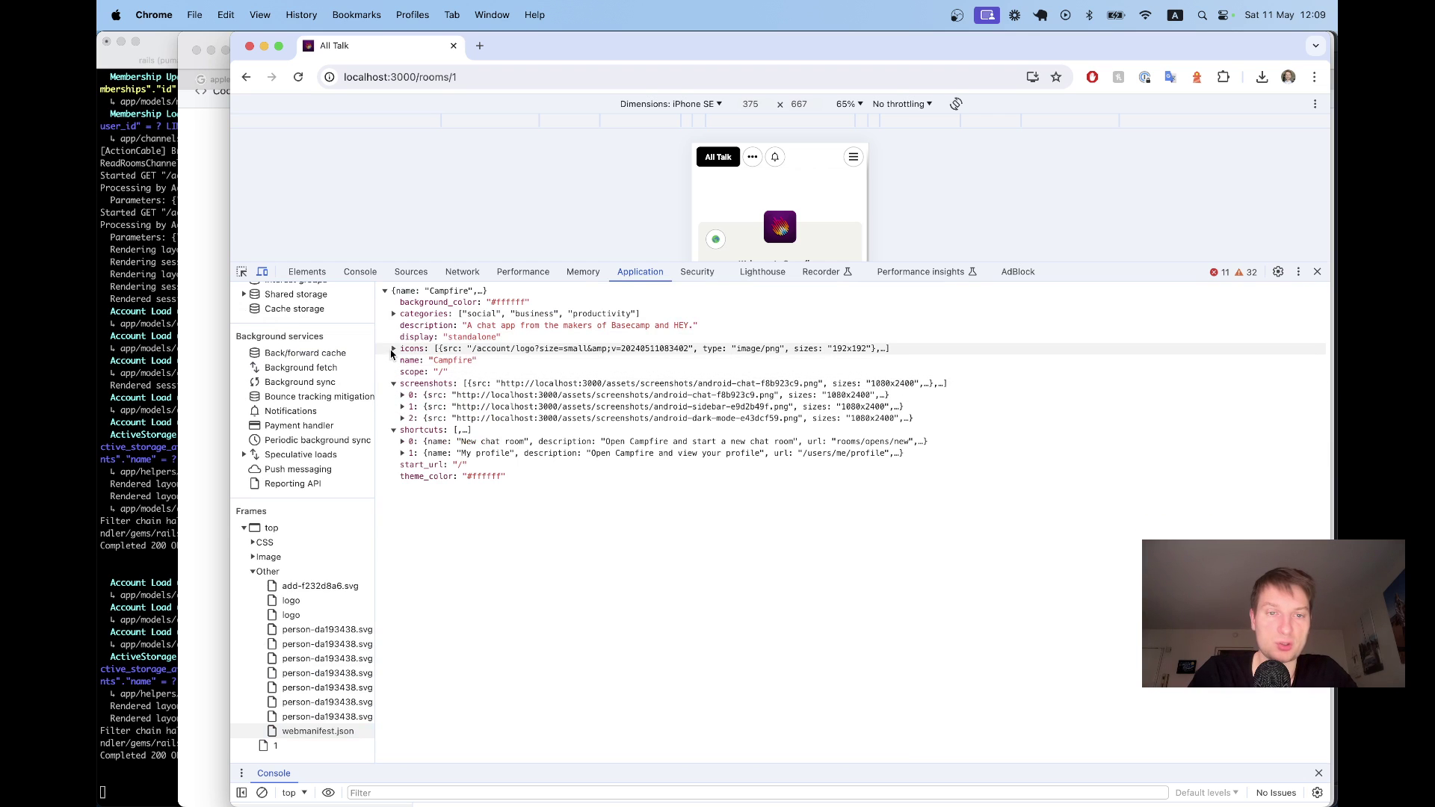
pyautogui.click(394, 349)
pyautogui.click(394, 315)
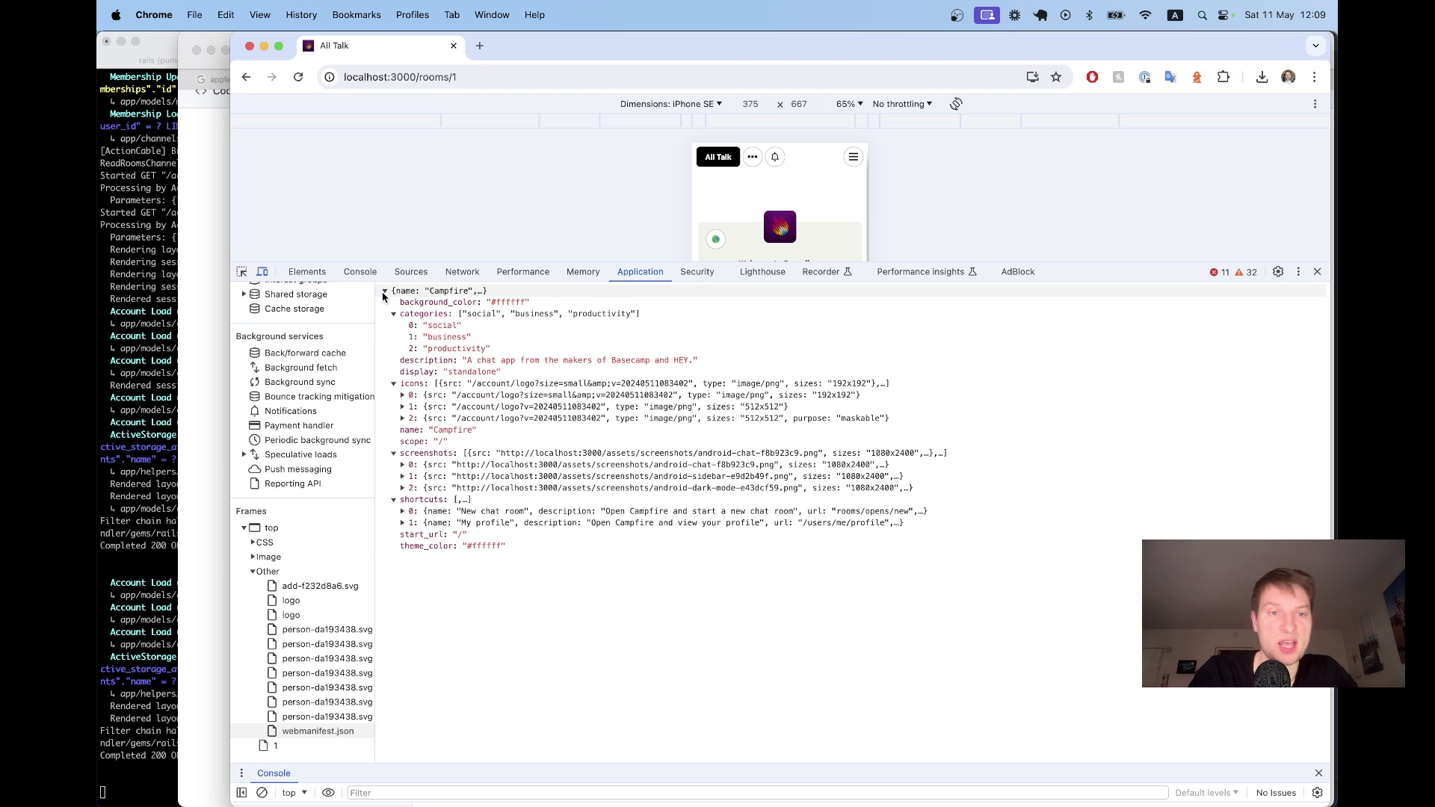
pyautogui.scroll(5, 327, 356)
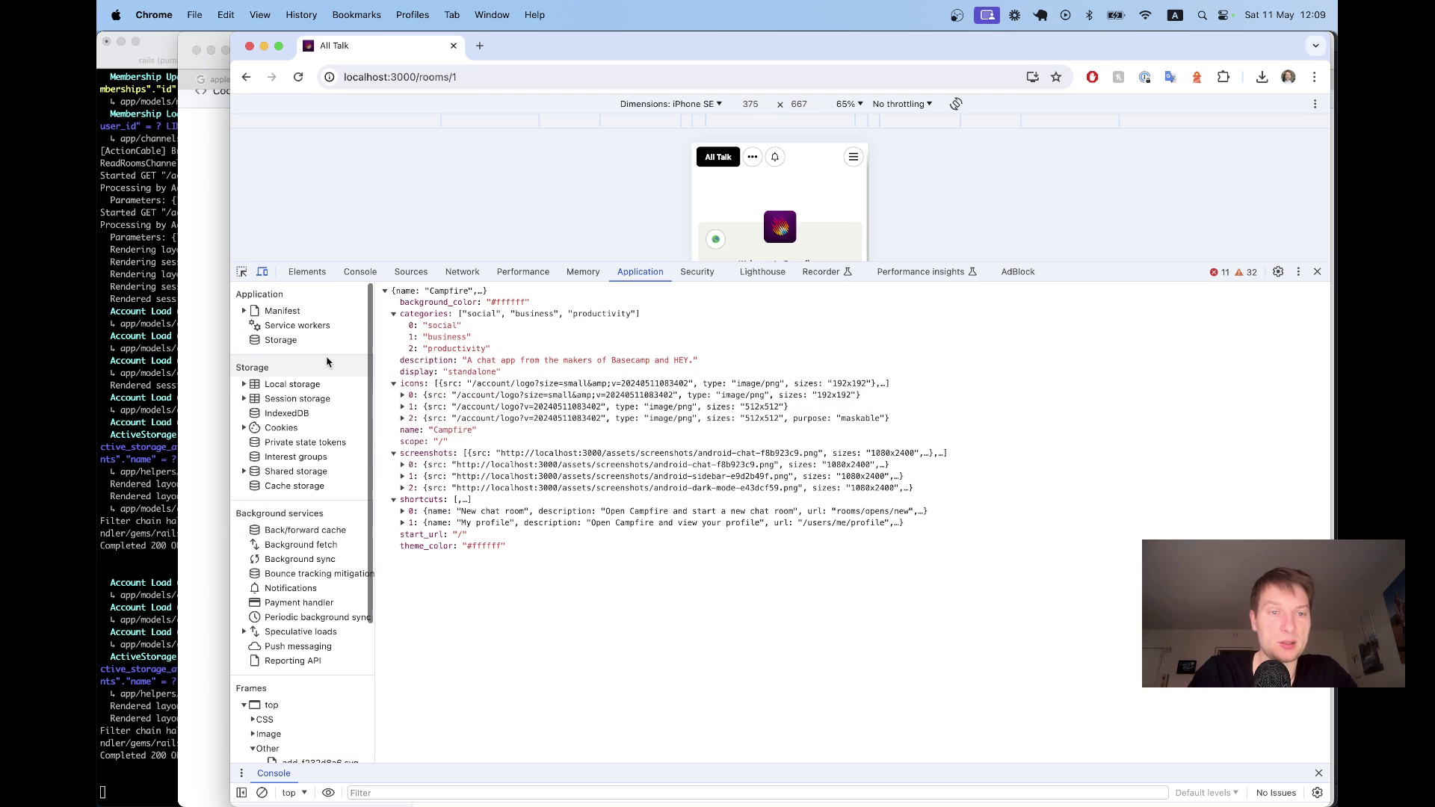
# Open the page's service workers and review all registrations in serviceworker-internals
pyautogui.click(303, 328)
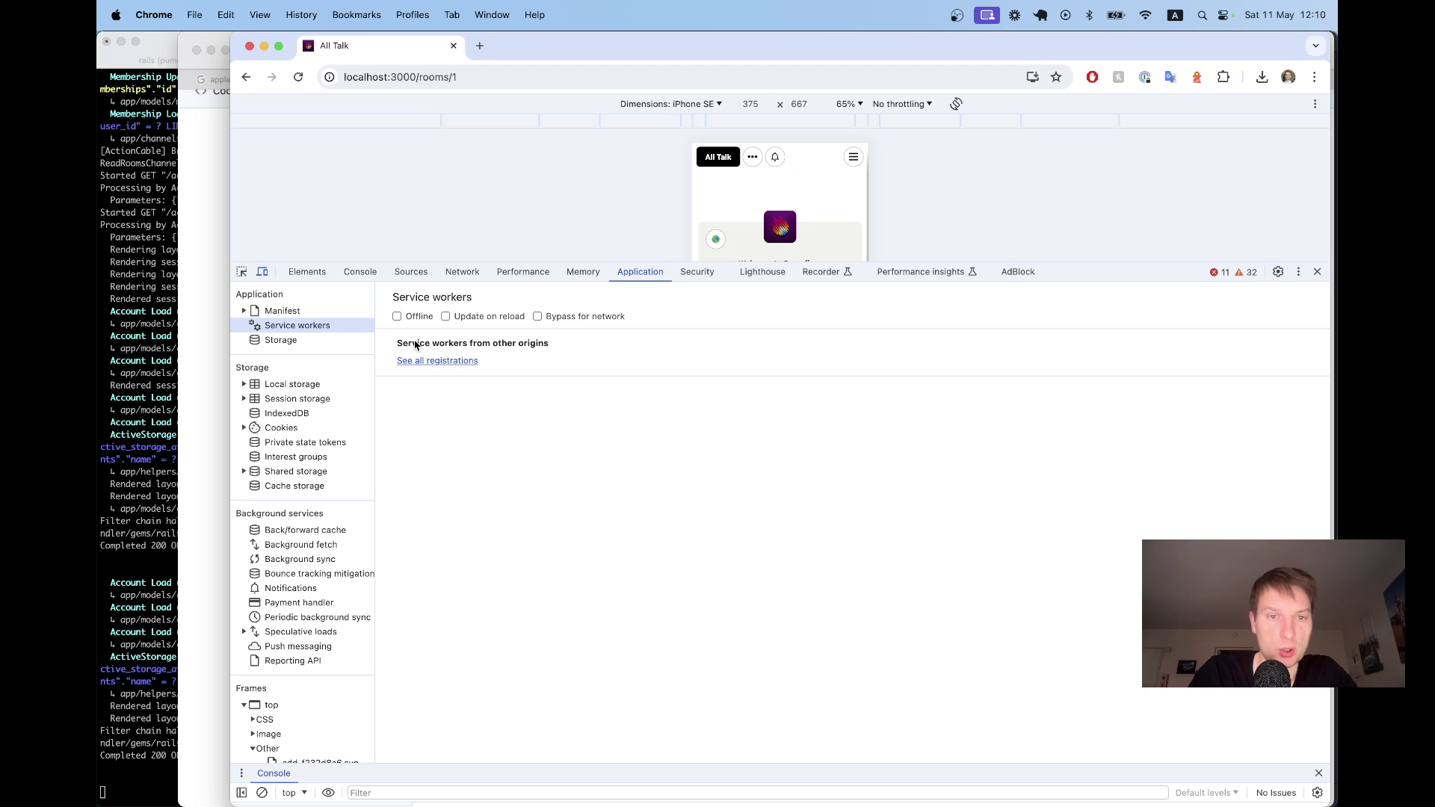
pyautogui.click(518, 344)
pyautogui.click(147, 228)
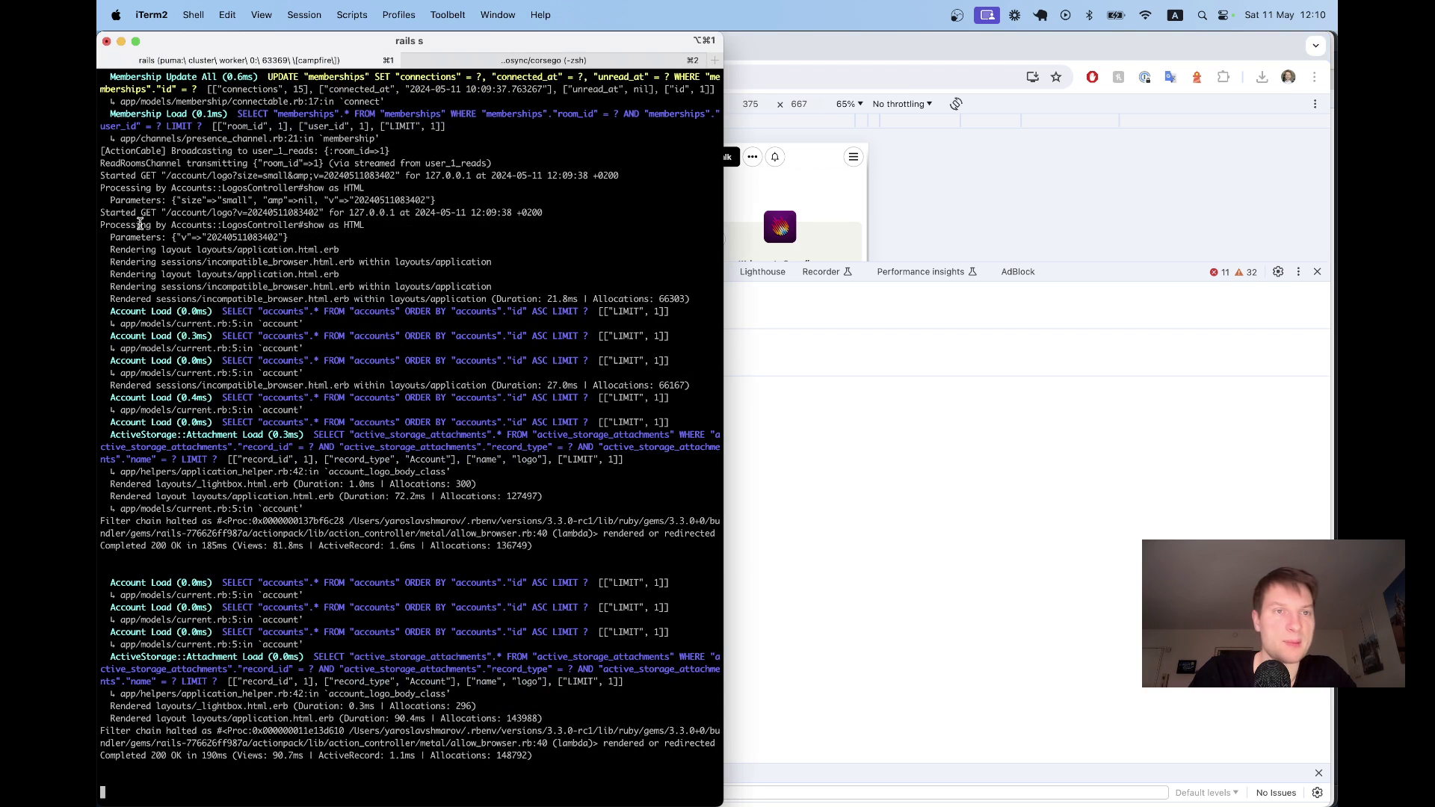
pyautogui.click(957, 176)
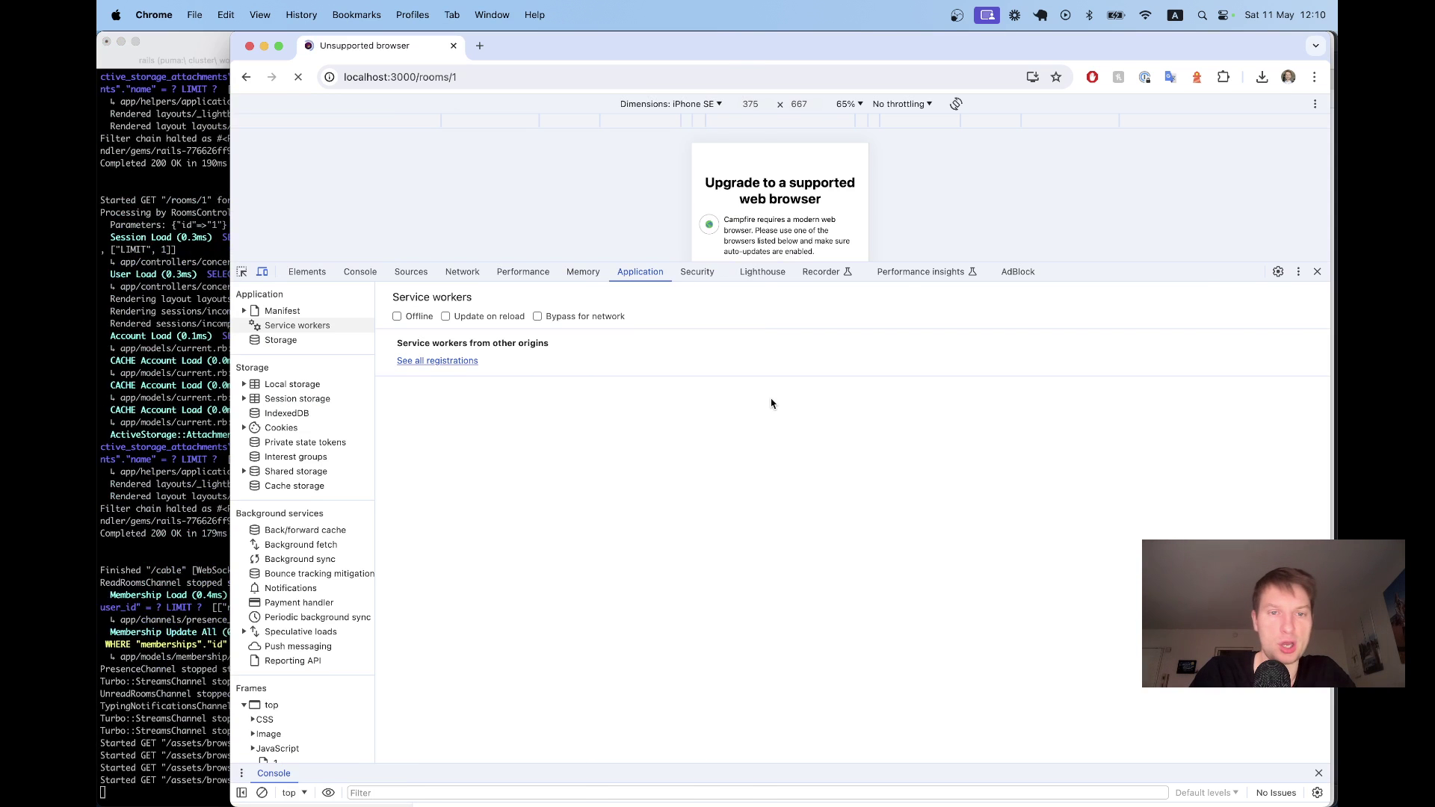
pyautogui.click(438, 360)
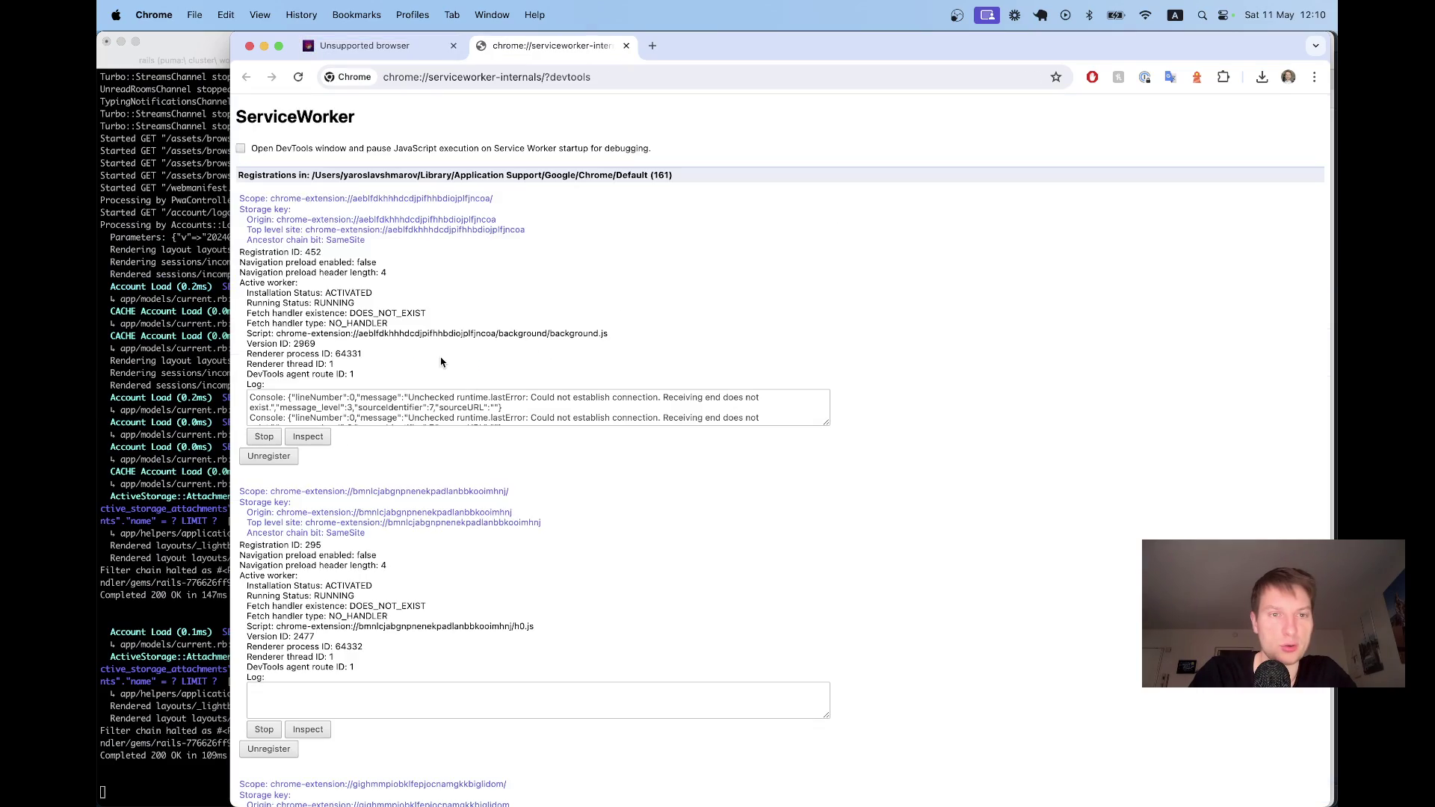
pyautogui.scroll(-10, 443, 301)
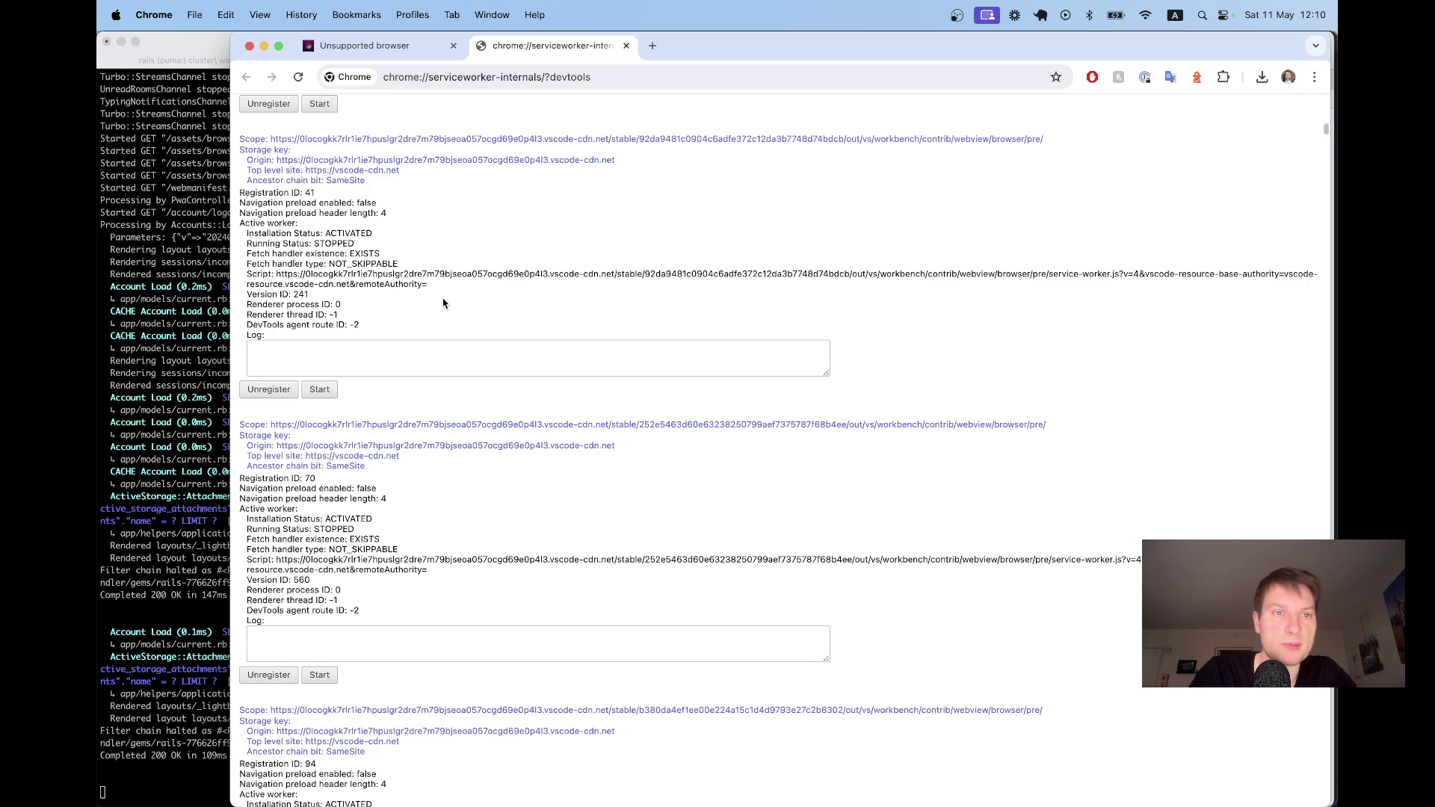
pyautogui.scroll(10, 443, 301)
# Close the registrations tab and DevTools, then highlight the 'Upgrade to a supported web browser' message
pyautogui.press('super+w')
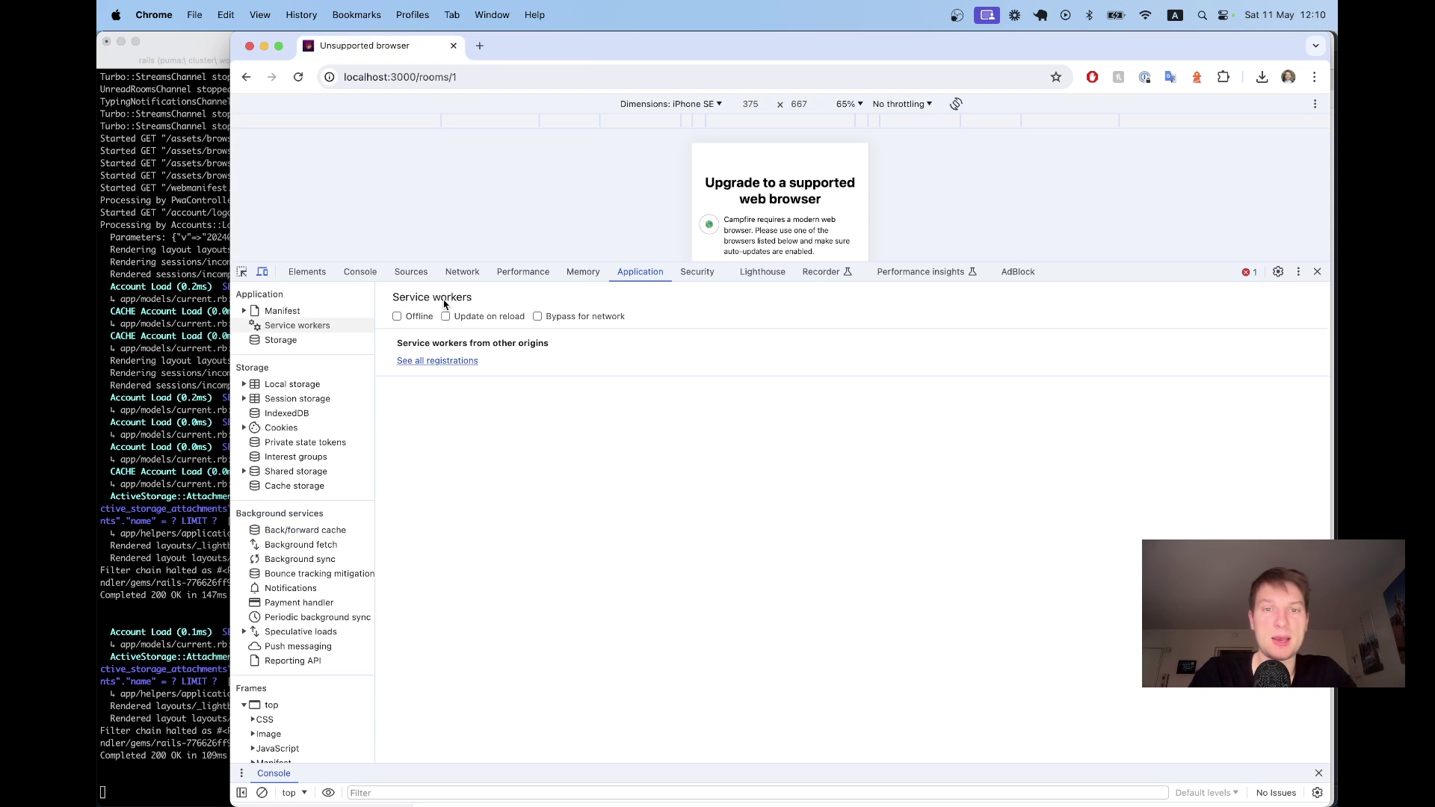
pyautogui.click(1317, 274)
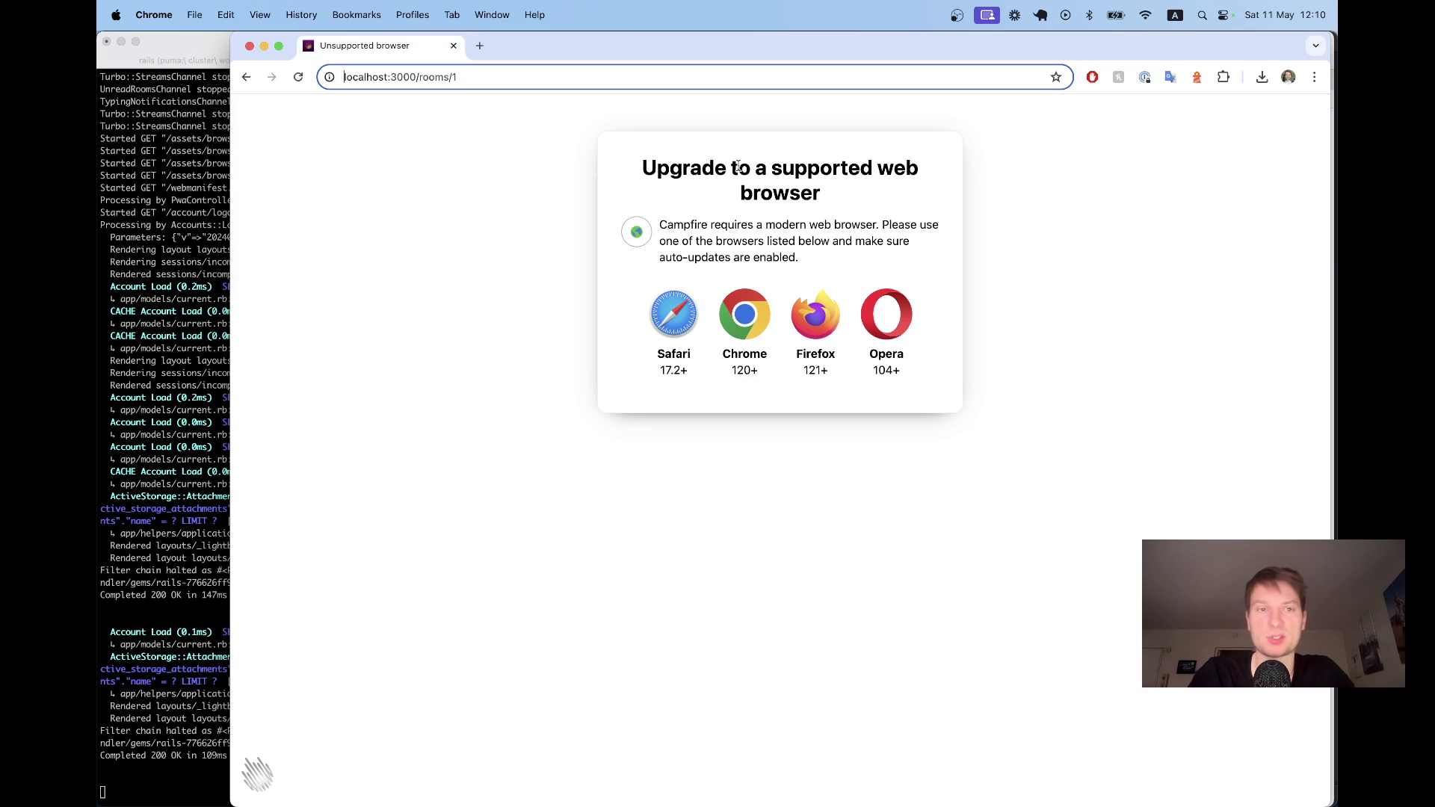
pyautogui.moveTo(701, 168); pyautogui.dragTo(764, 259)
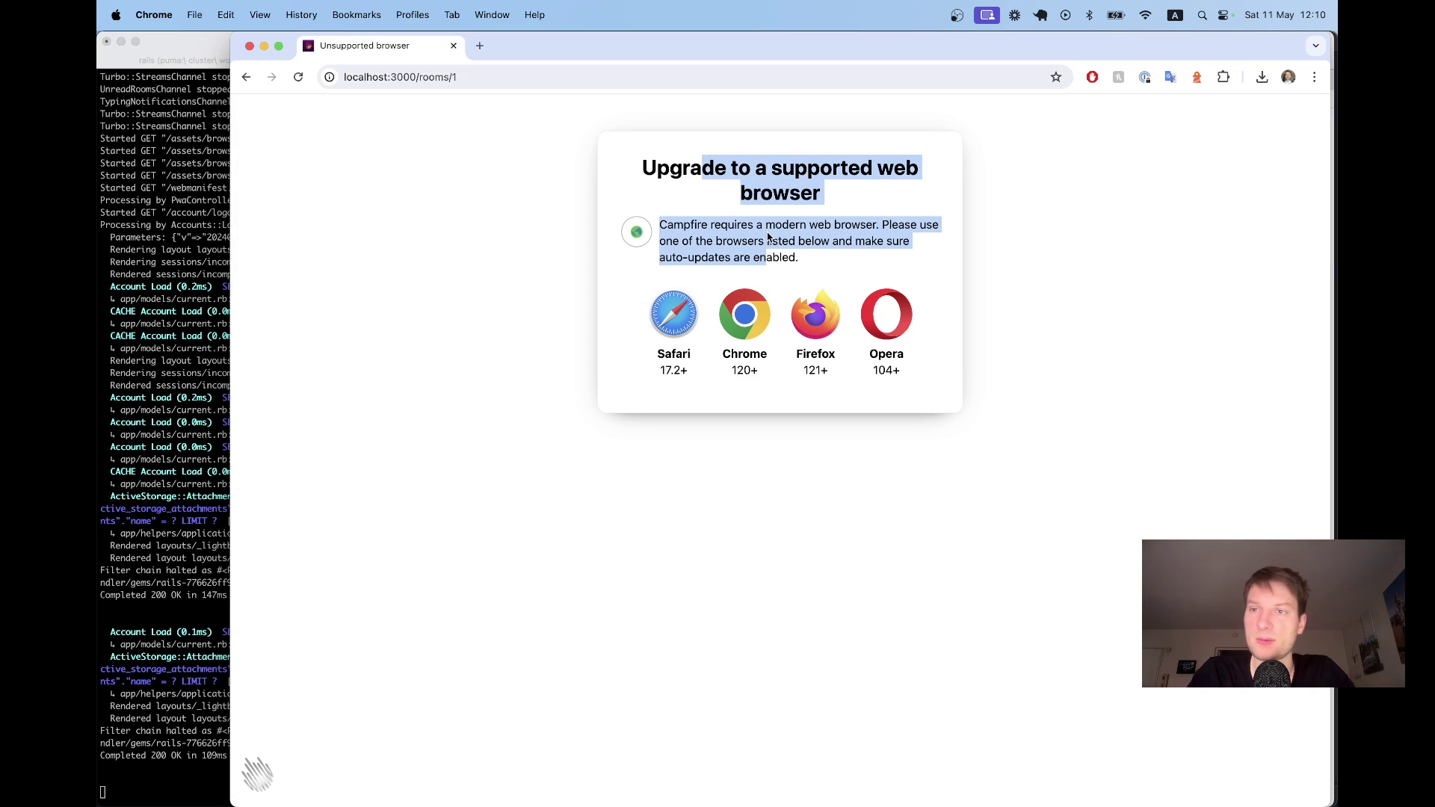
pyautogui.click(767, 237)
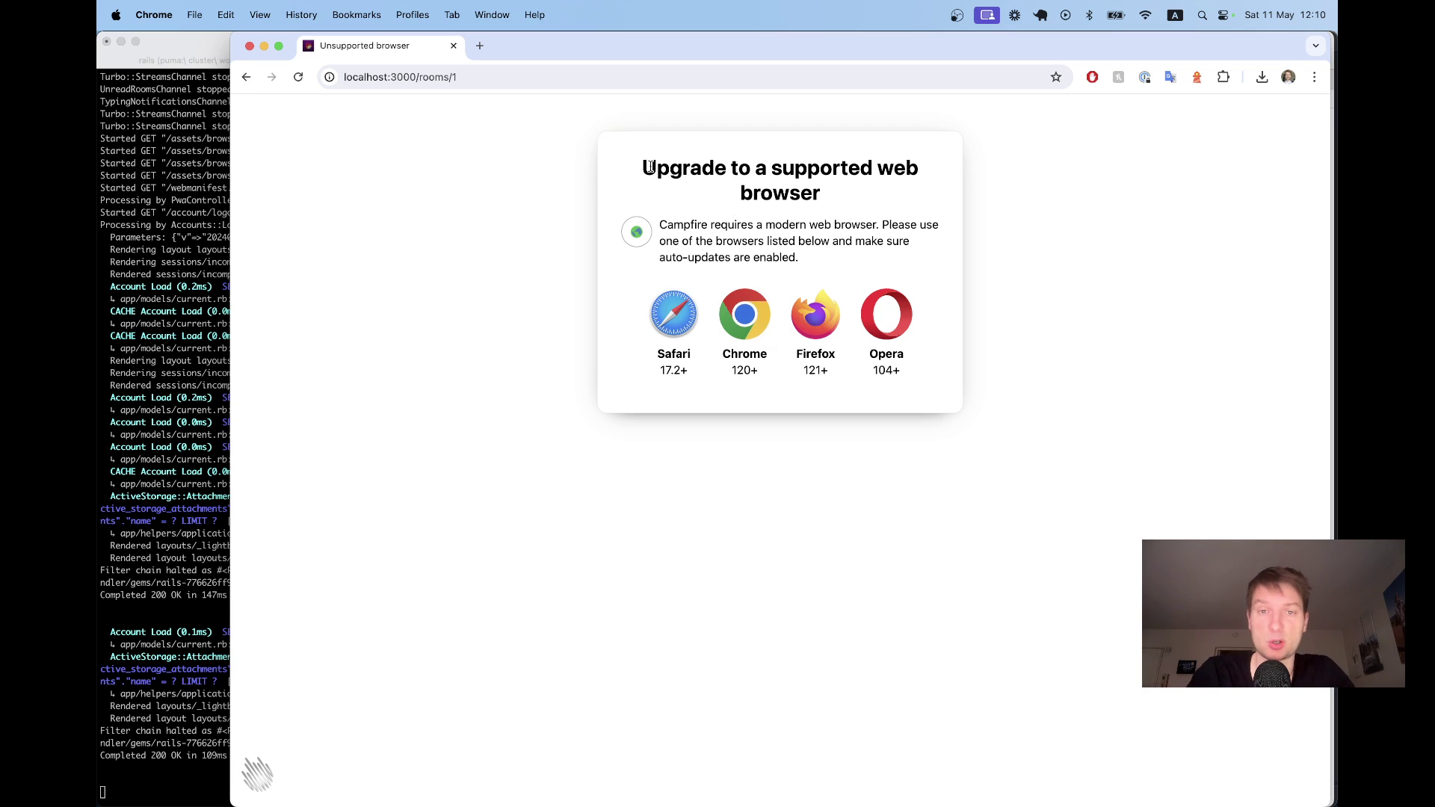
pyautogui.moveTo(644, 166); pyautogui.dragTo(825, 270)
pyautogui.click(822, 263)
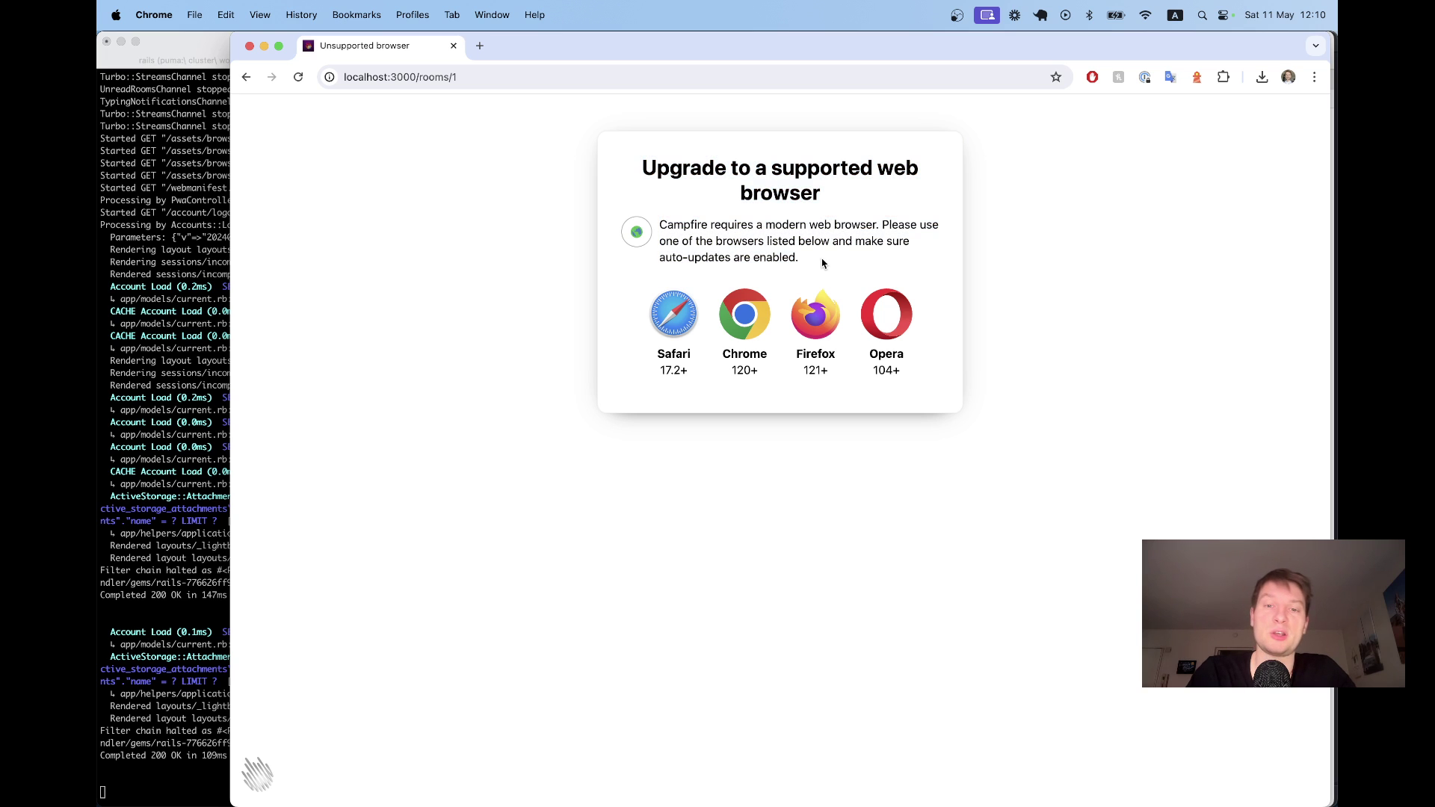
# Switch to Safari, highlight the Action Notifier issue #50454 title, then go to MDN's Progressive web apps tab
pyautogui.press('super+Tab')
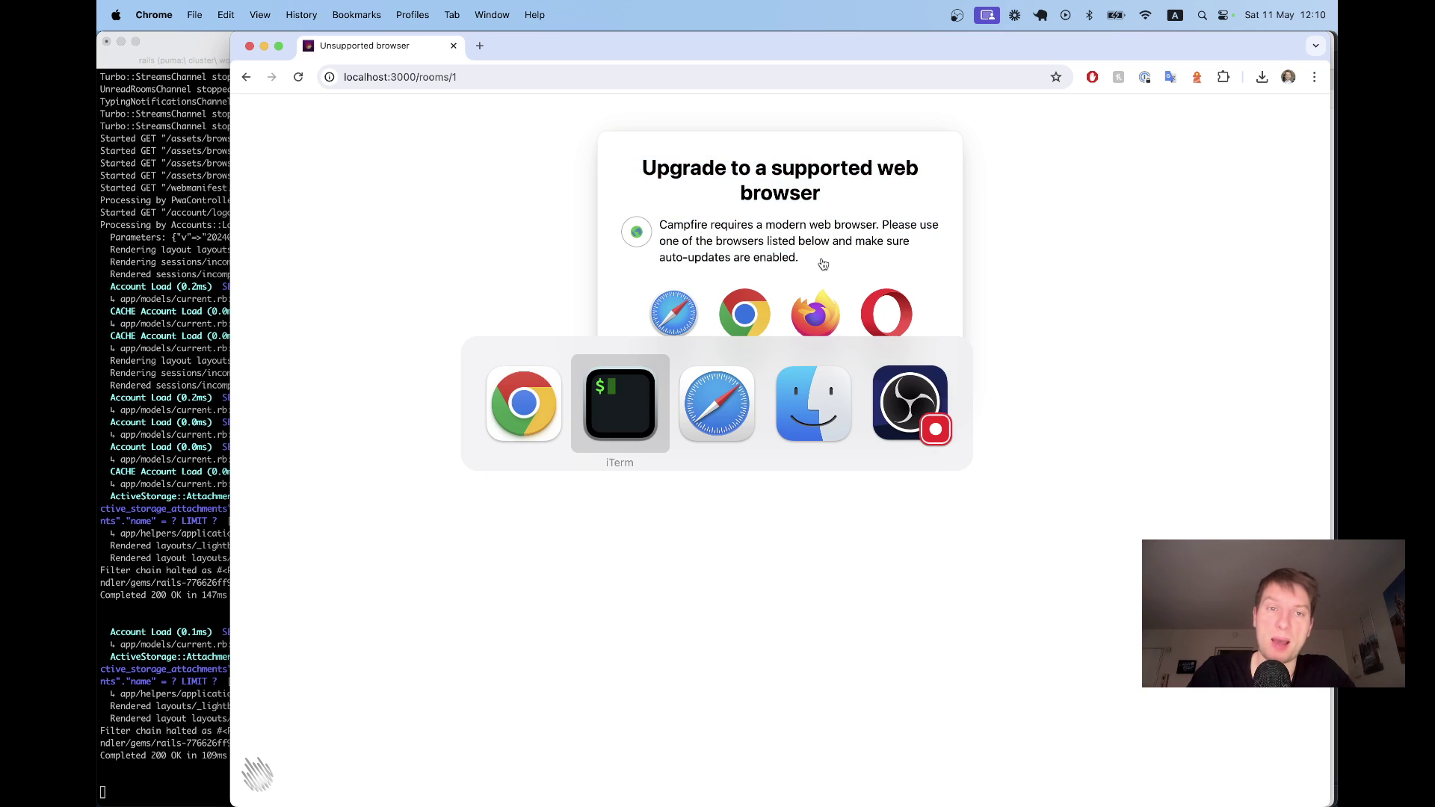
pyautogui.press('super+Tab')
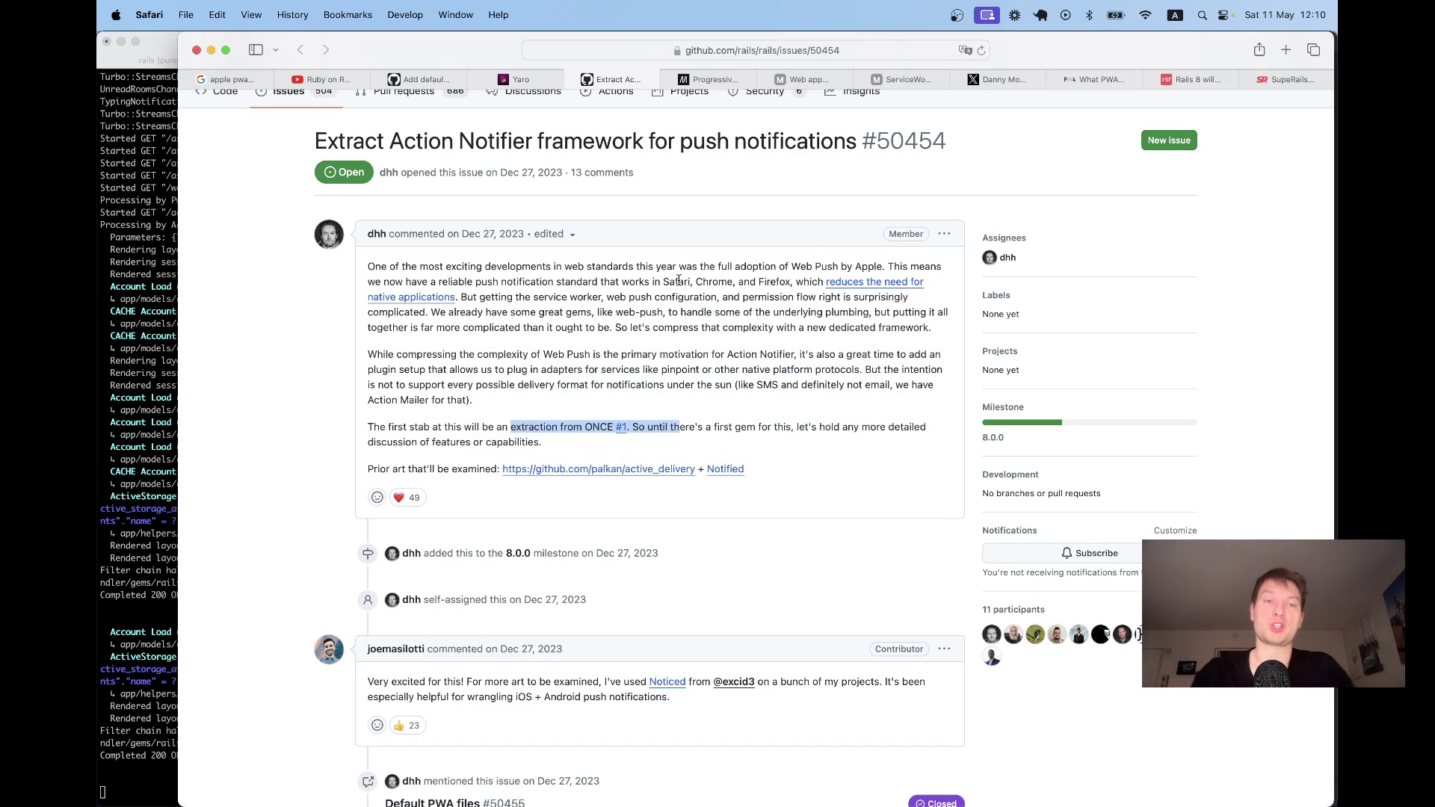
pyautogui.moveTo(404, 142); pyautogui.dragTo(526, 143)
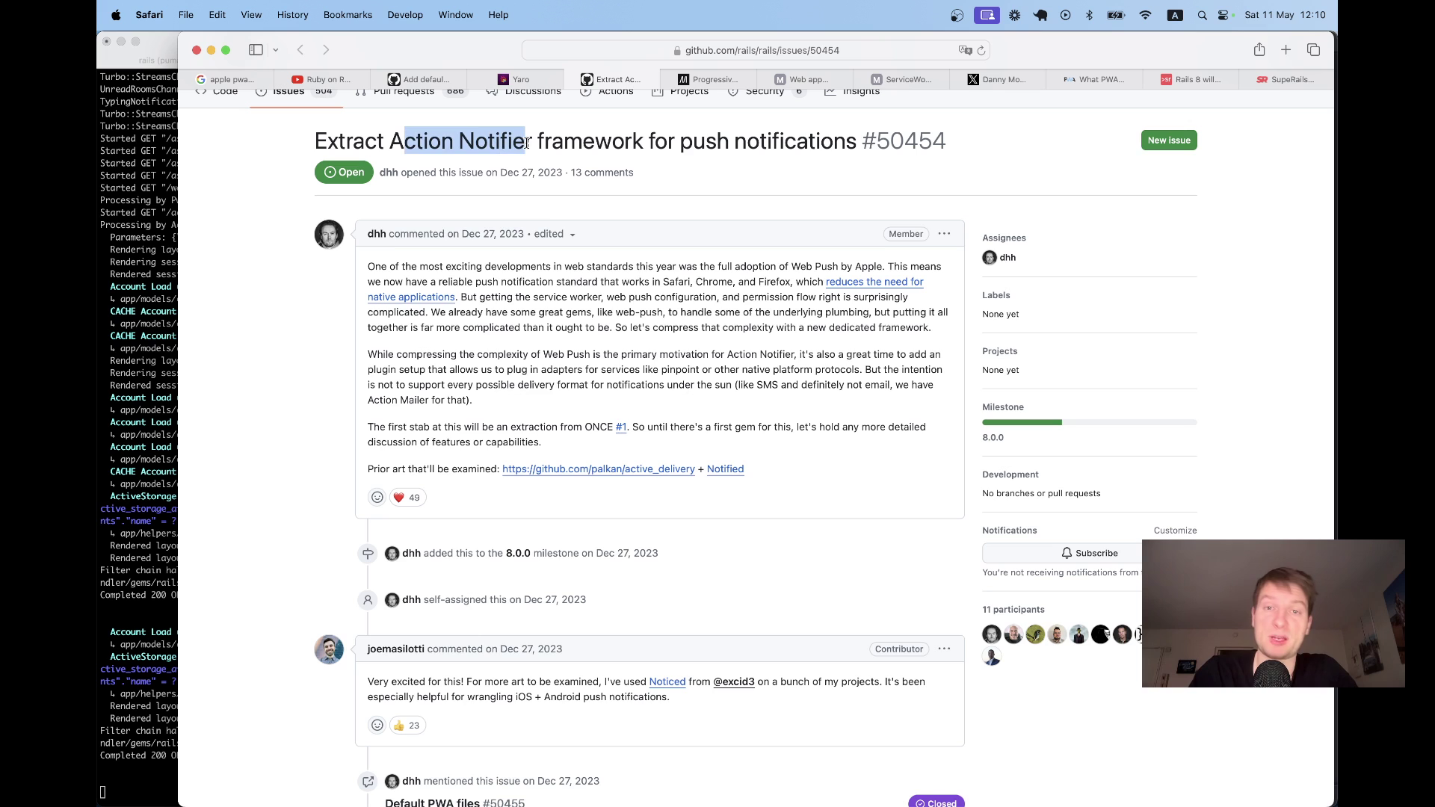
pyautogui.click(638, 328)
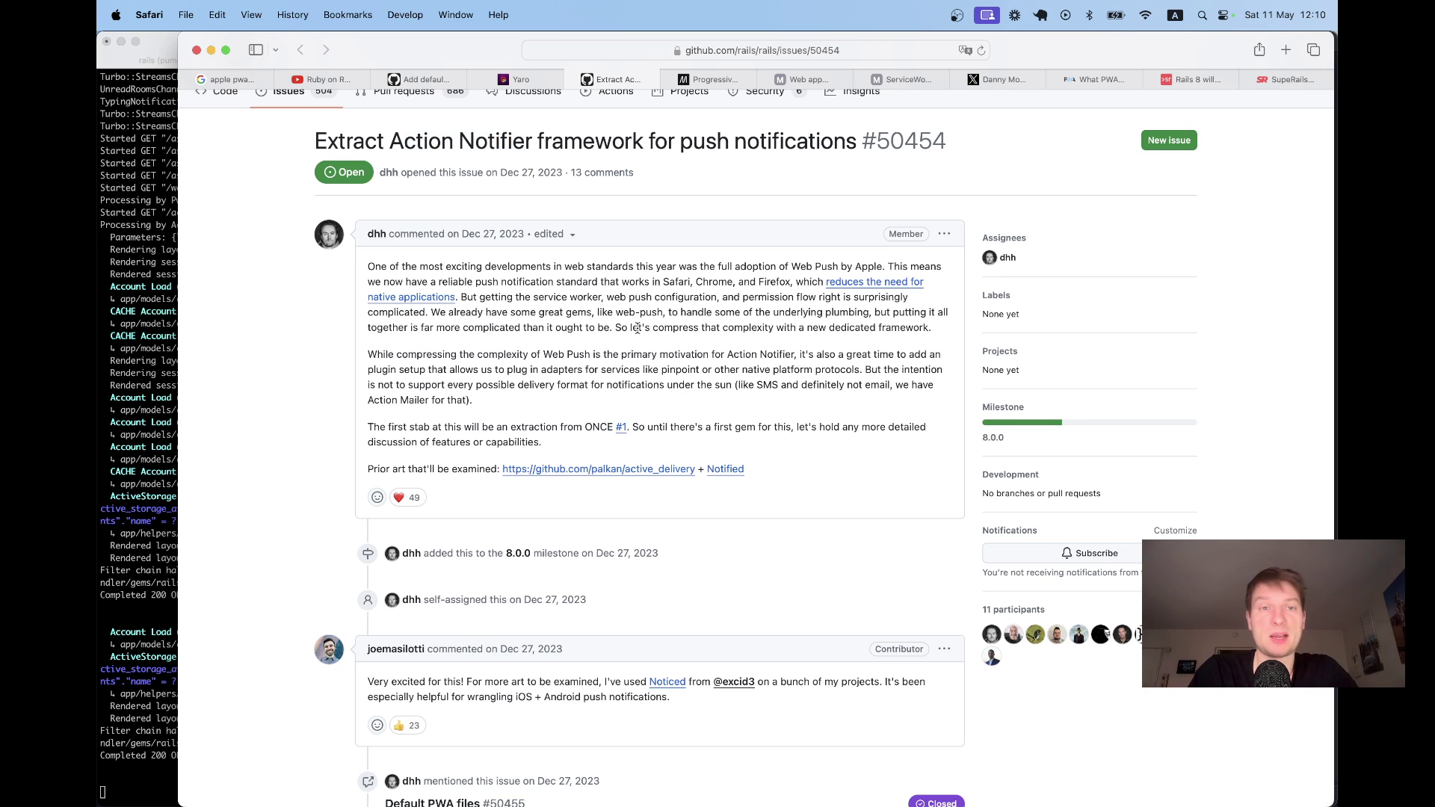
pyautogui.scroll(2, 637, 329)
pyautogui.hotkey('ctrl', 'Tab')
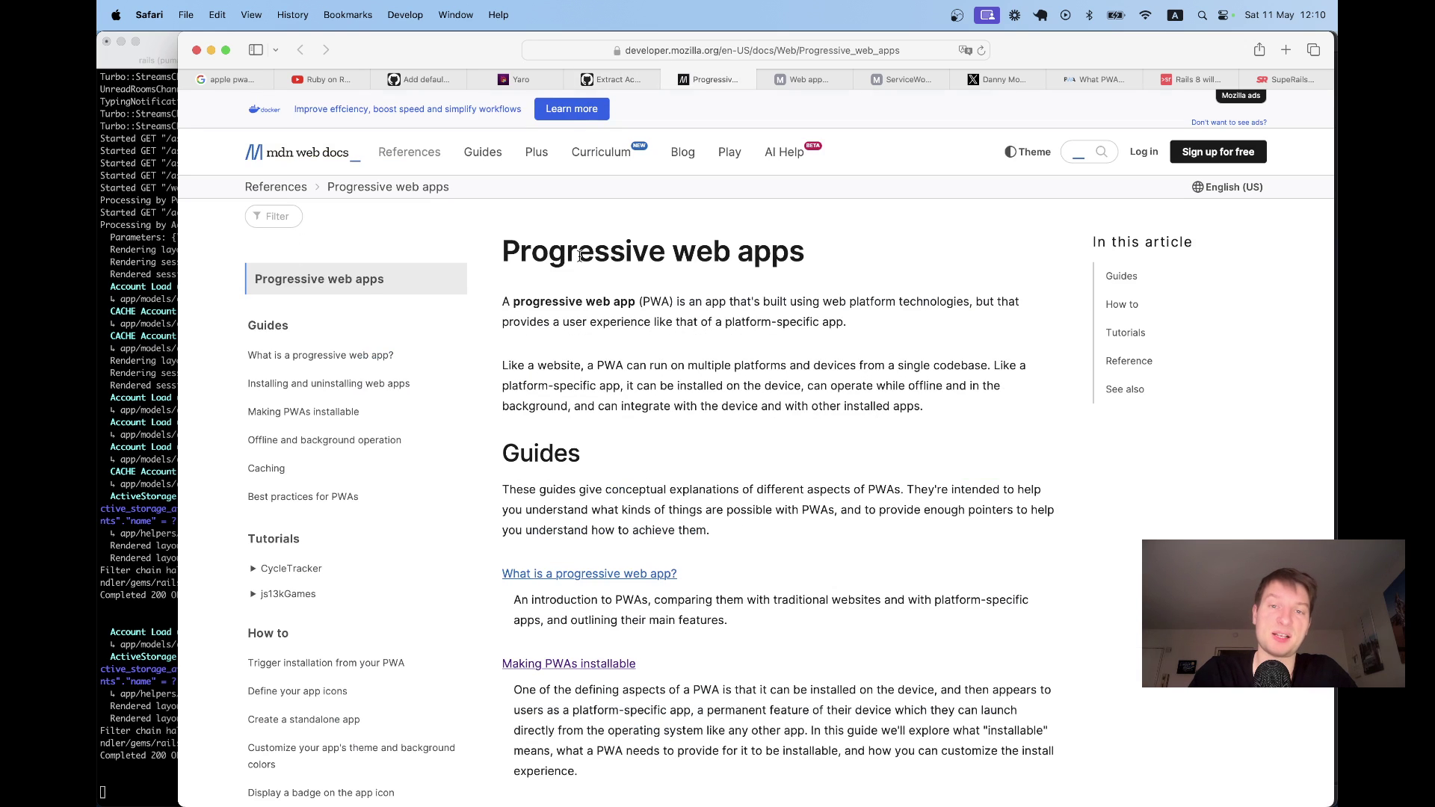
# Cycle through the Web app manifests, ServiceWorkerRegistration and X profile tabs to What PWA Can Do Today
pyautogui.hotkey('ctrl', 'Tab')
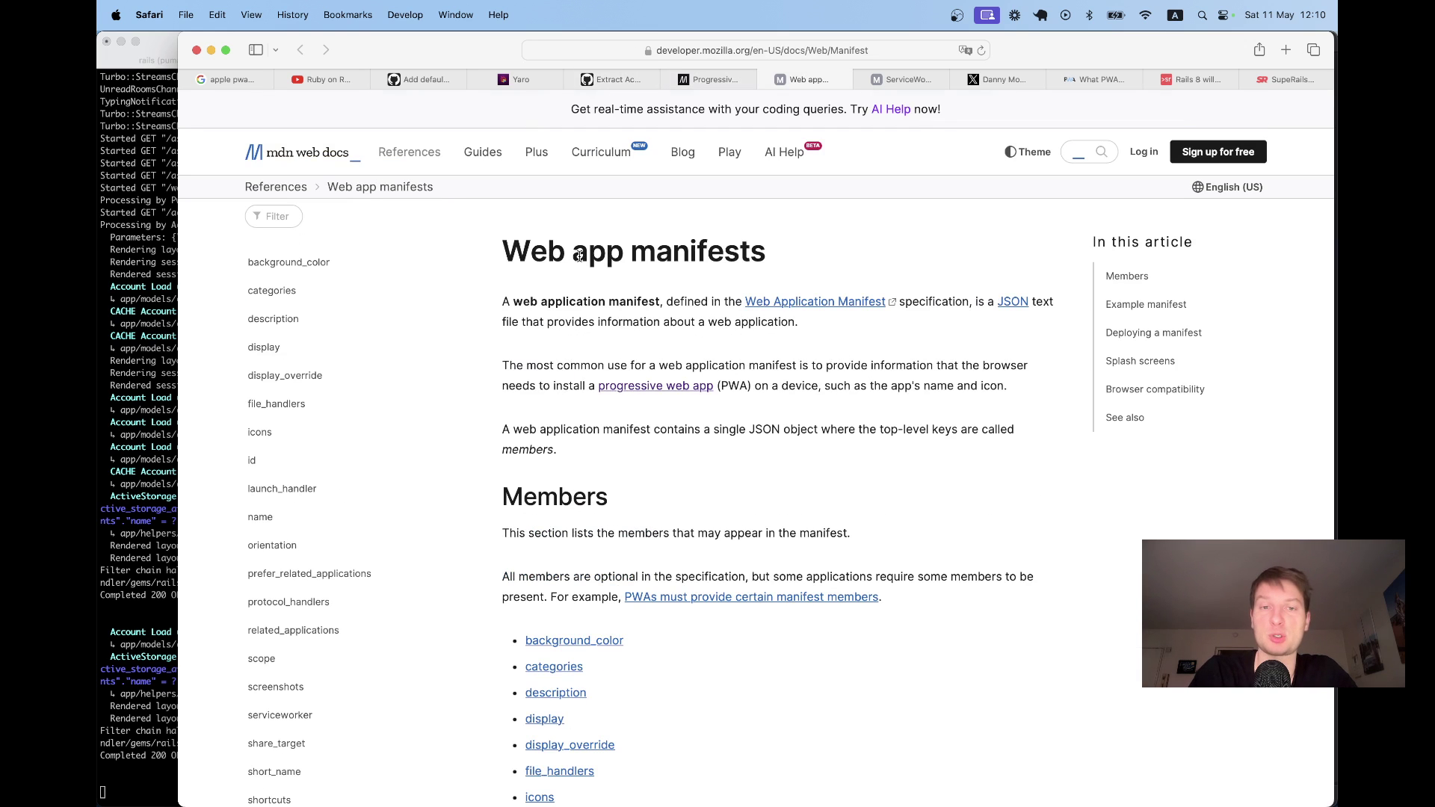
pyautogui.hotkey('ctrl', 'Tab')
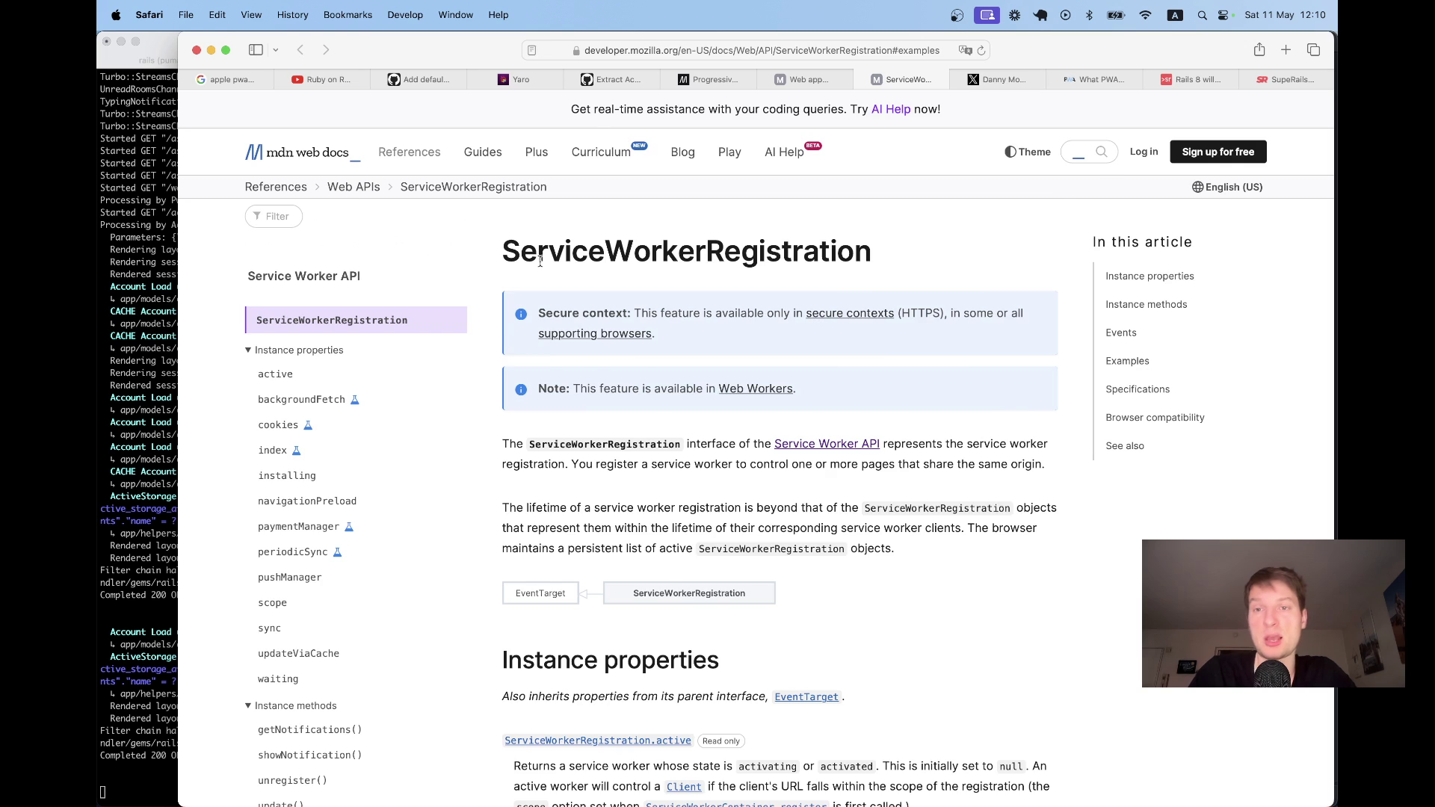
pyautogui.hotkey('ctrl', 'Tab')
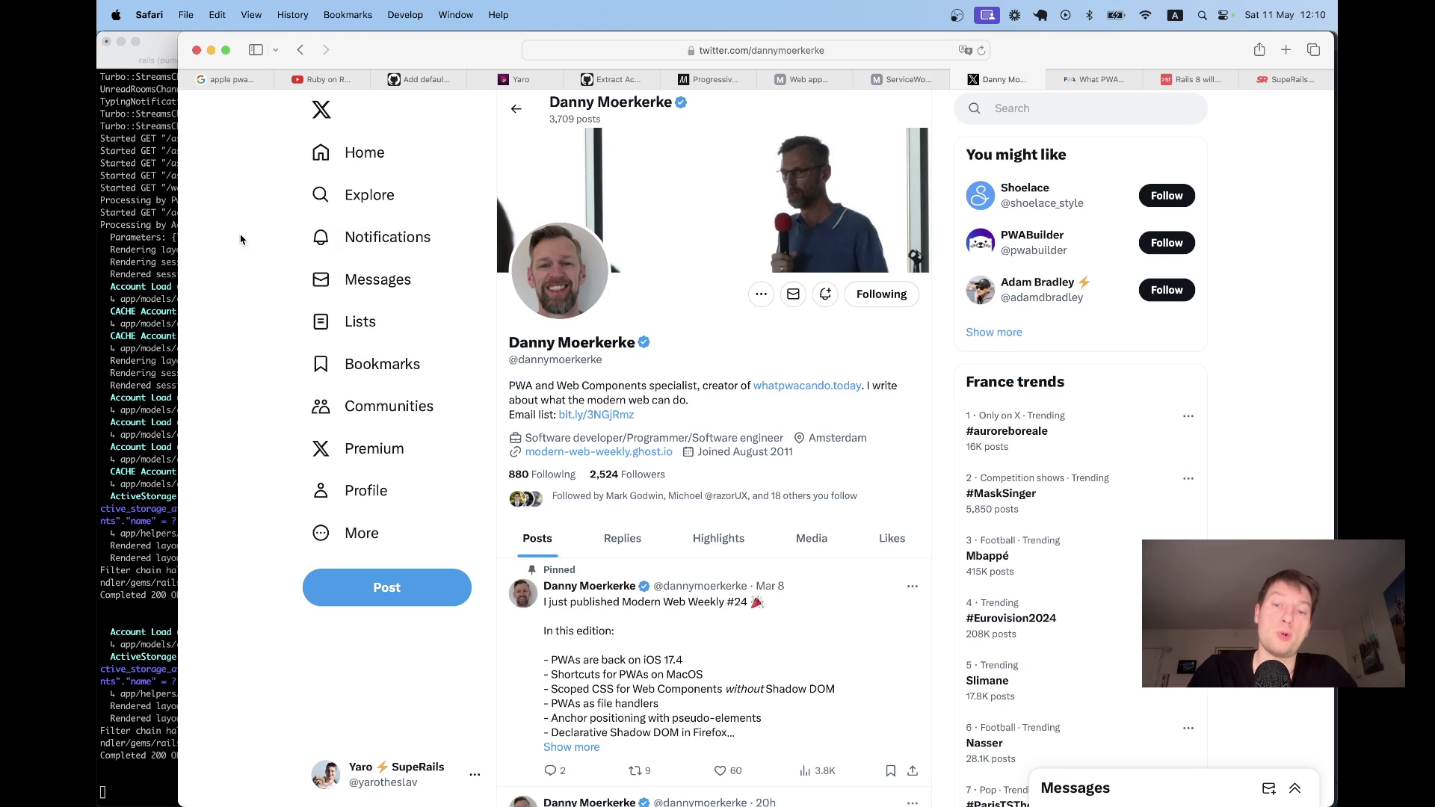
pyautogui.hotkey('ctrl', 'Tab')
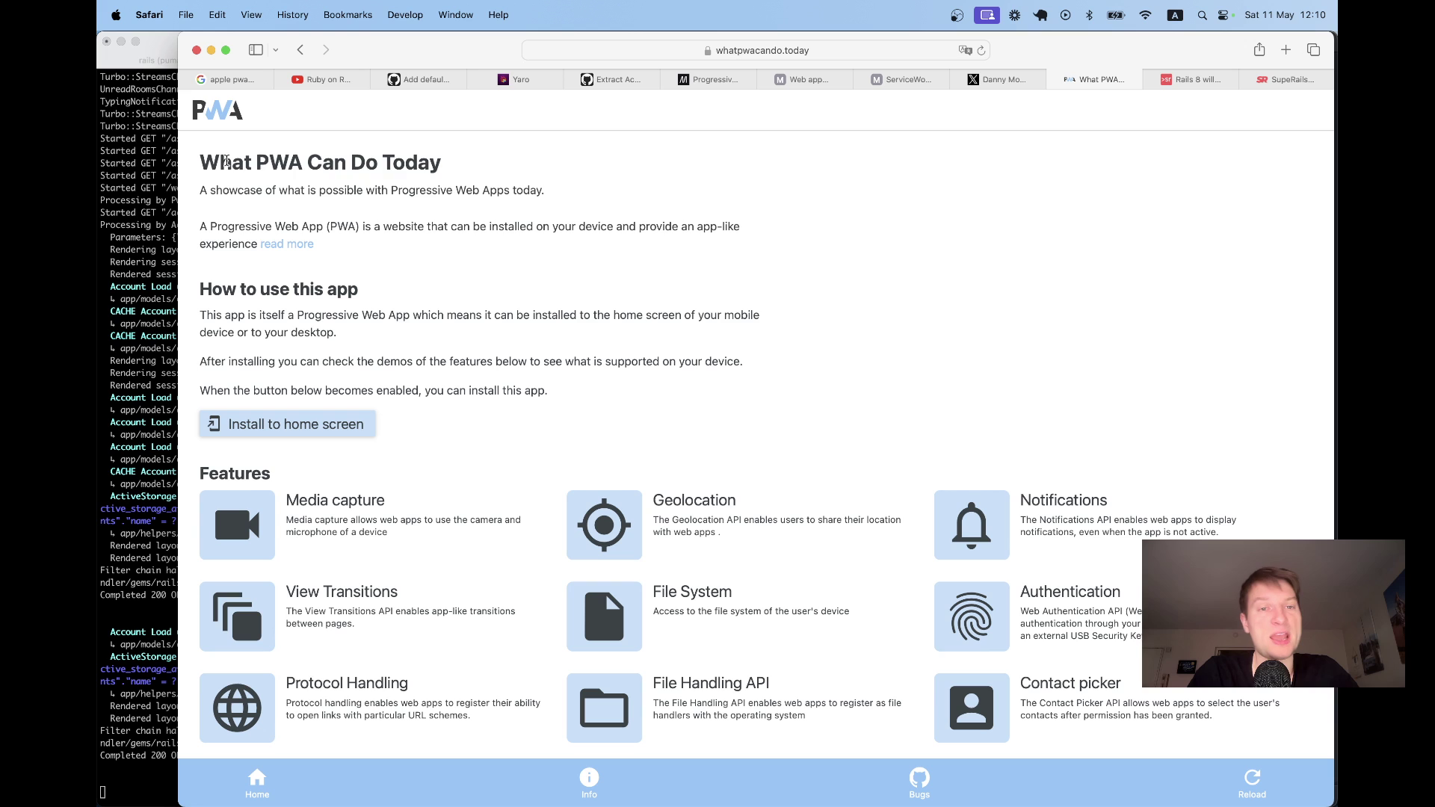
pyautogui.moveTo(226, 161); pyautogui.dragTo(409, 164)
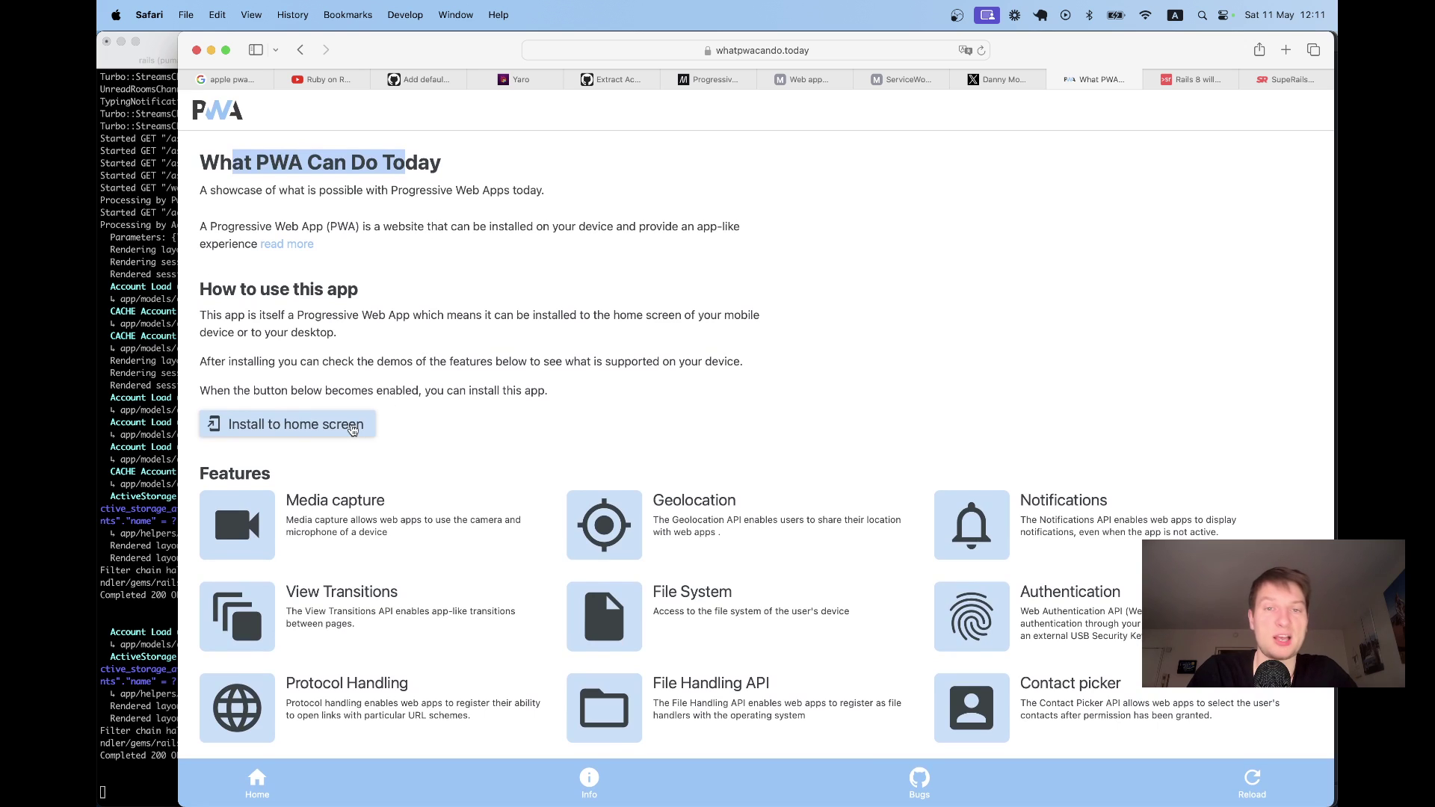
pyautogui.click(354, 428)
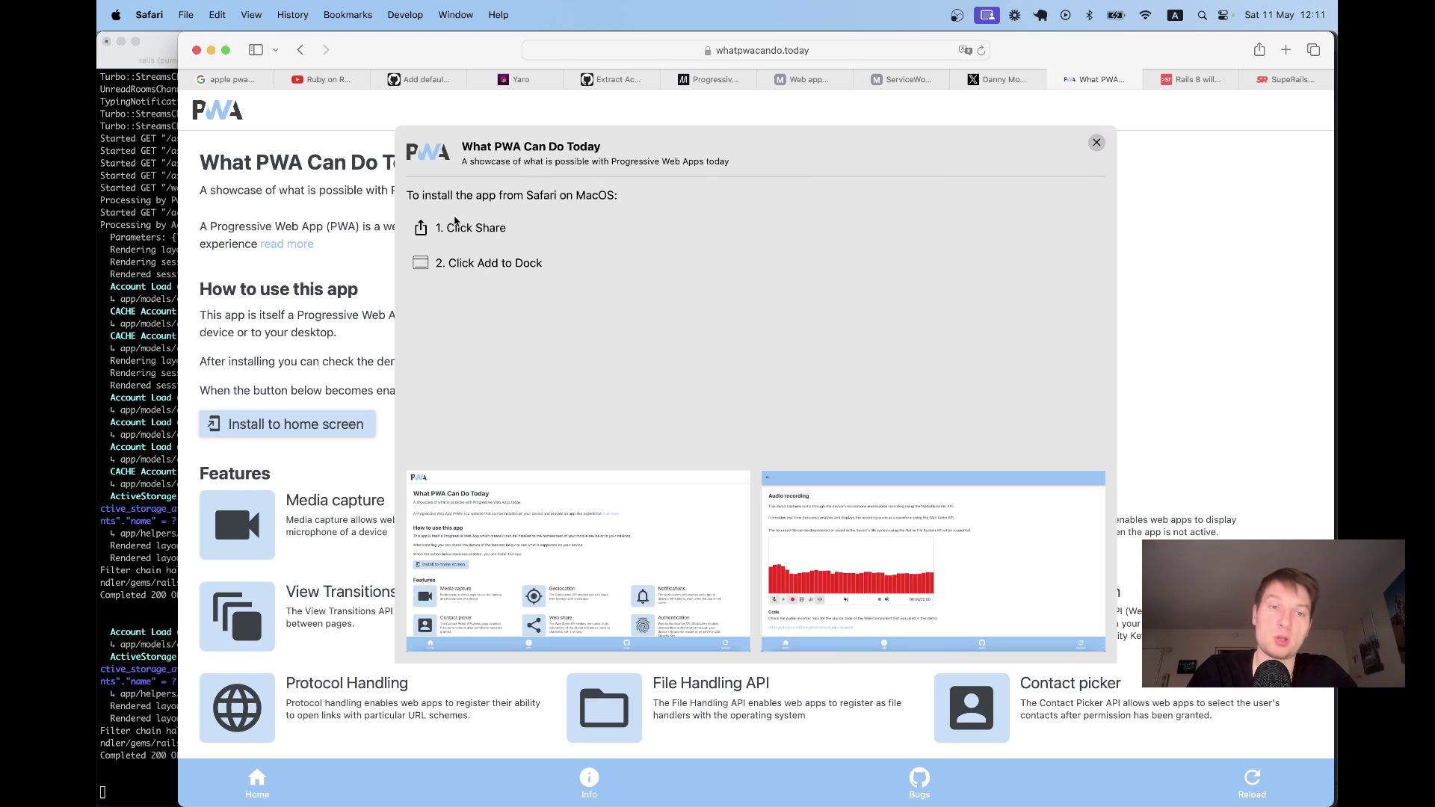
pyautogui.moveTo(447, 228); pyautogui.dragTo(513, 237)
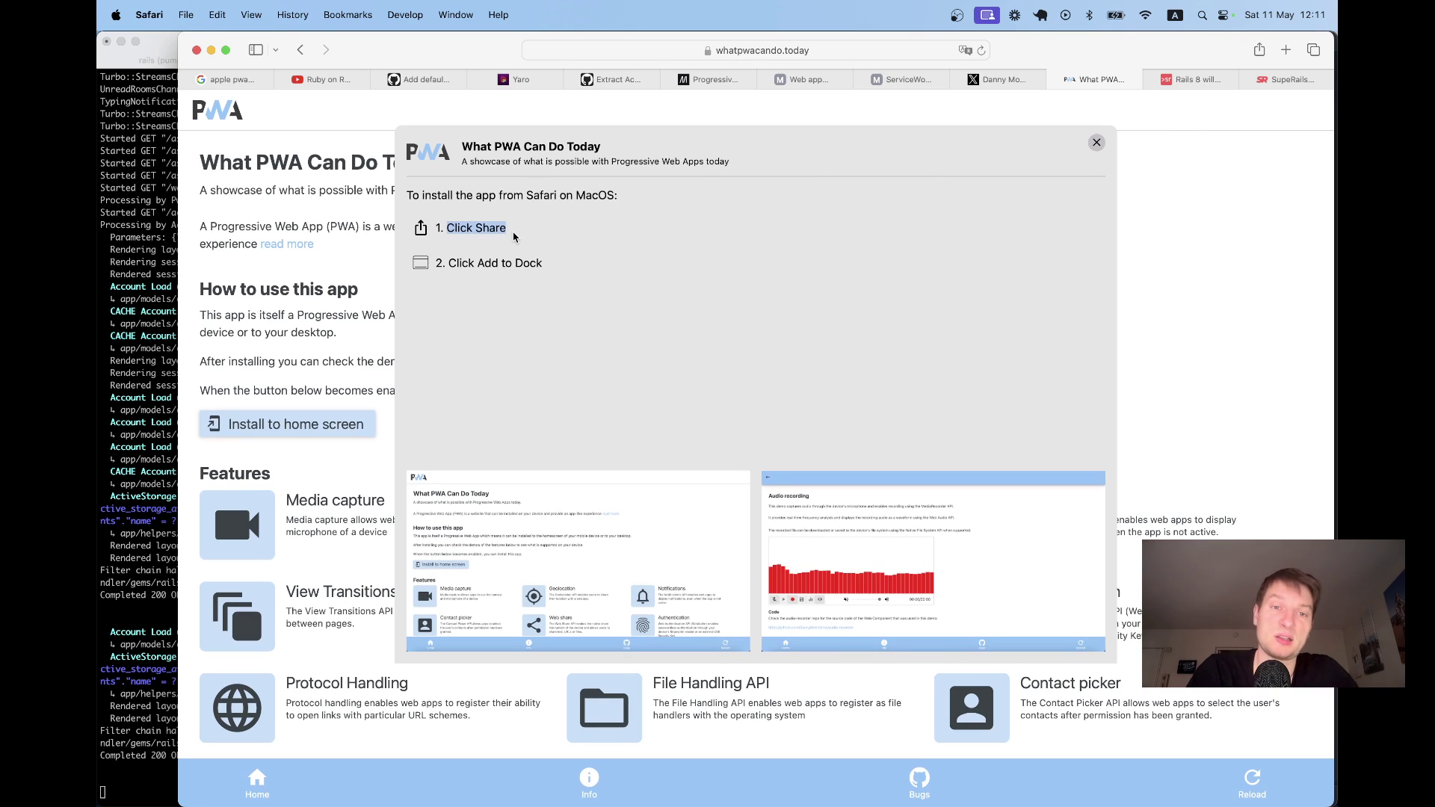
pyautogui.click(1259, 49)
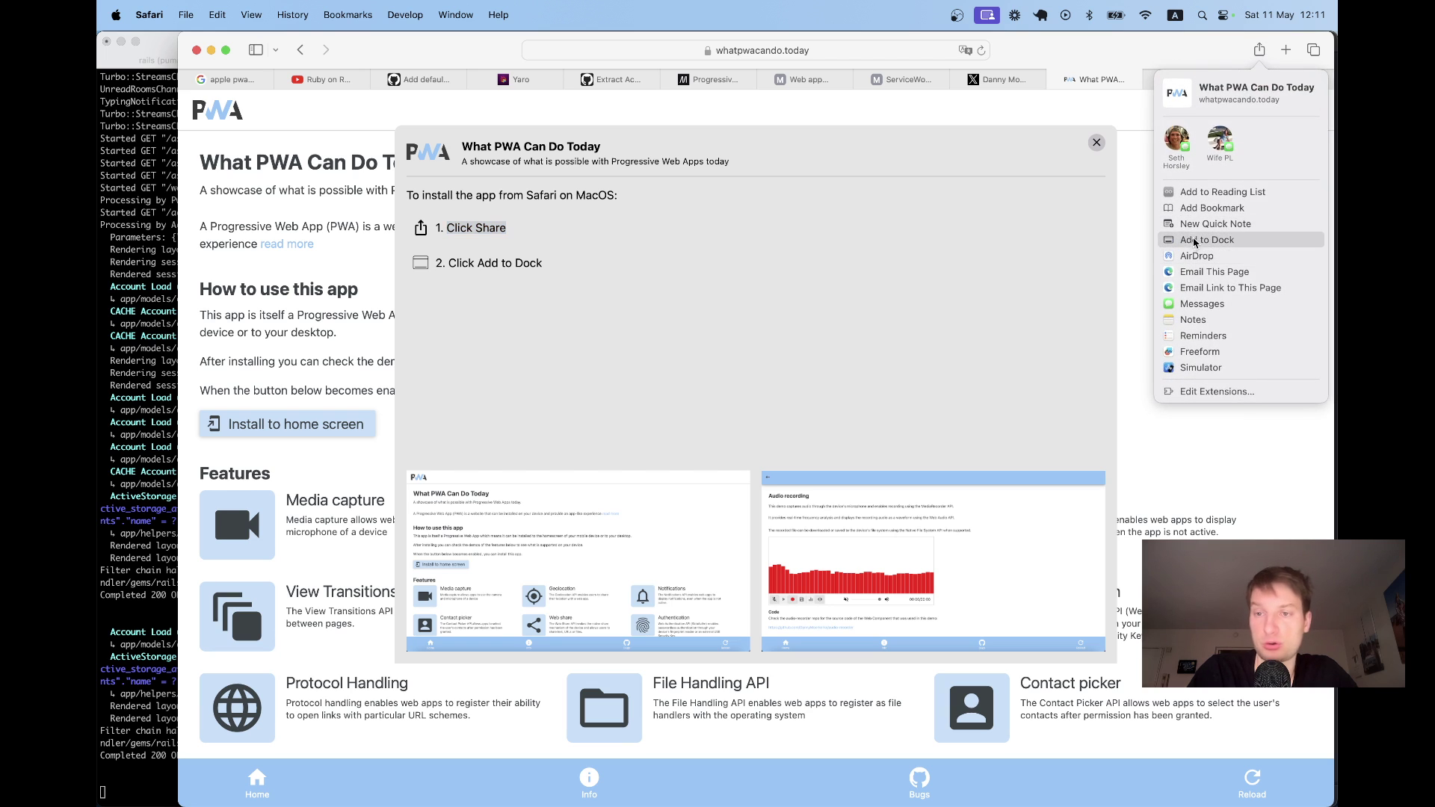
pyautogui.click(962, 246)
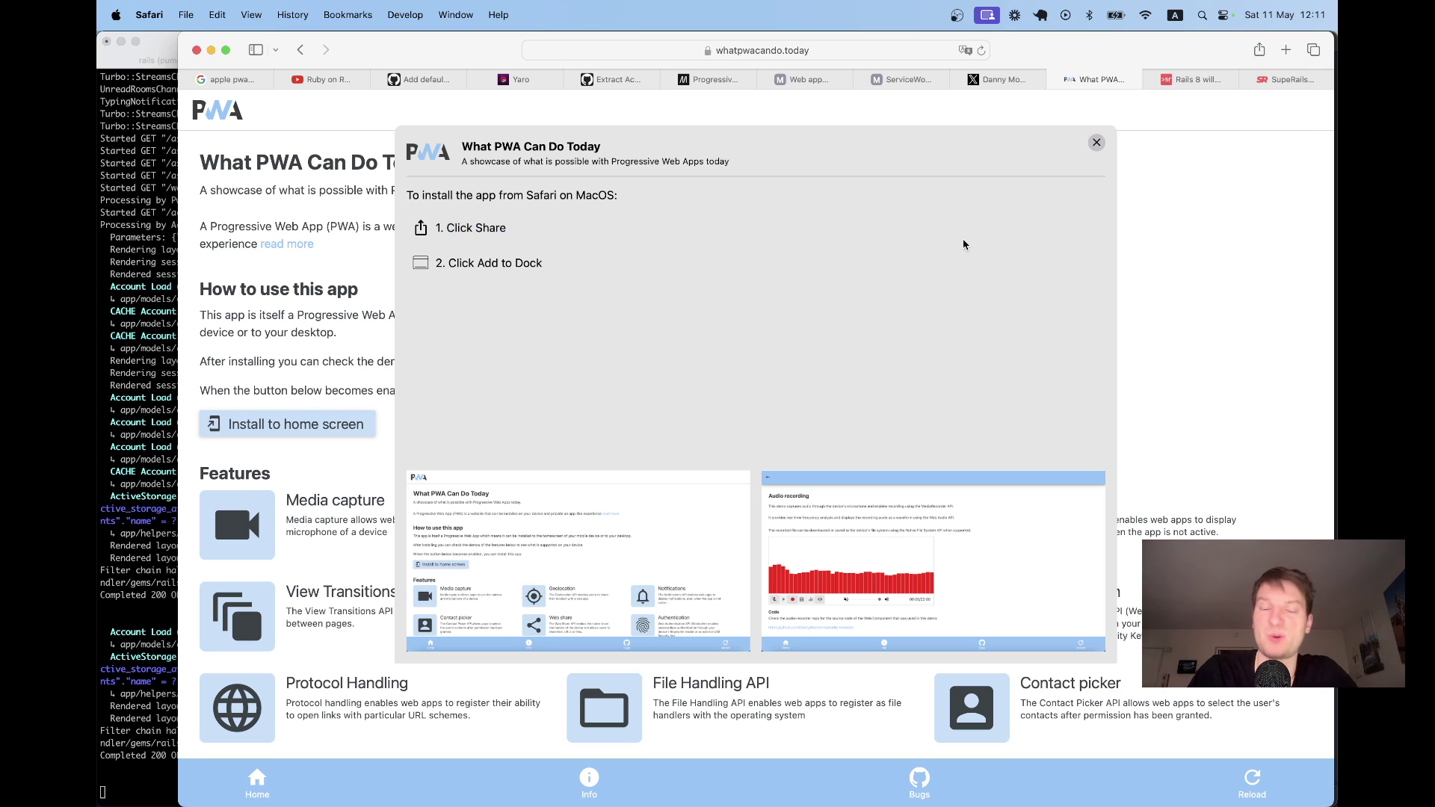
pyautogui.click(1094, 145)
pyautogui.scroll(-1, 822, 382)
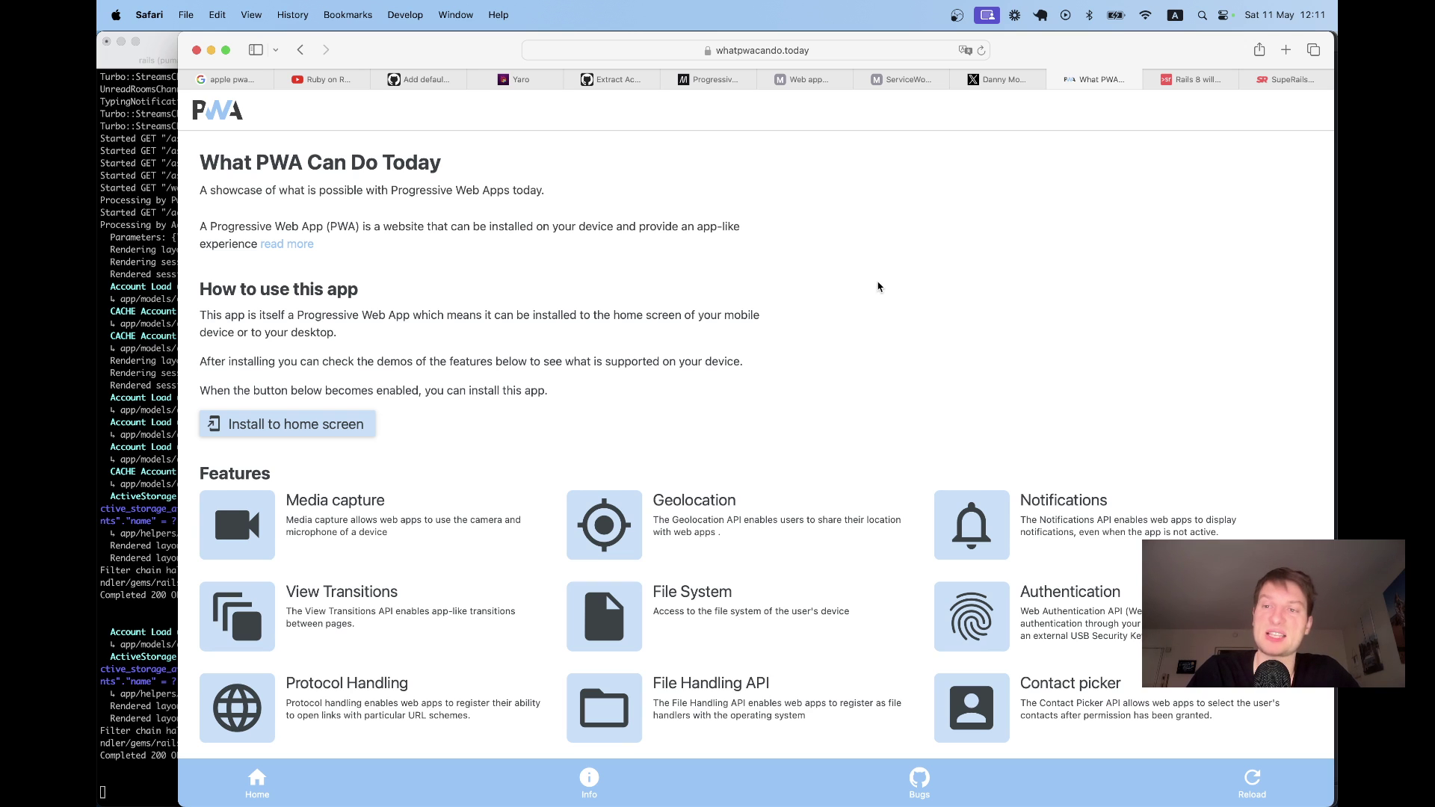
pyautogui.press('super+Tab')
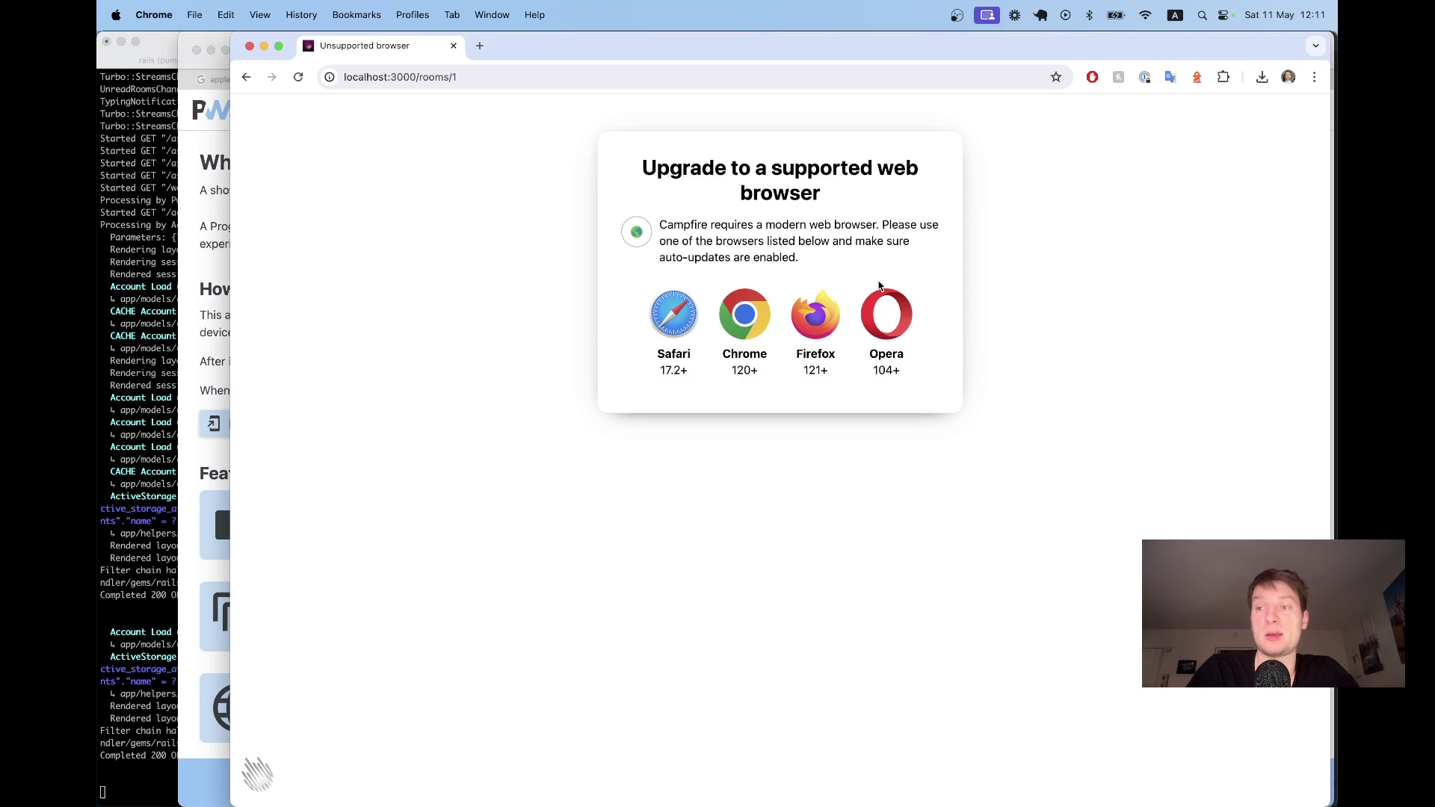
pyautogui.press('super+Tab')
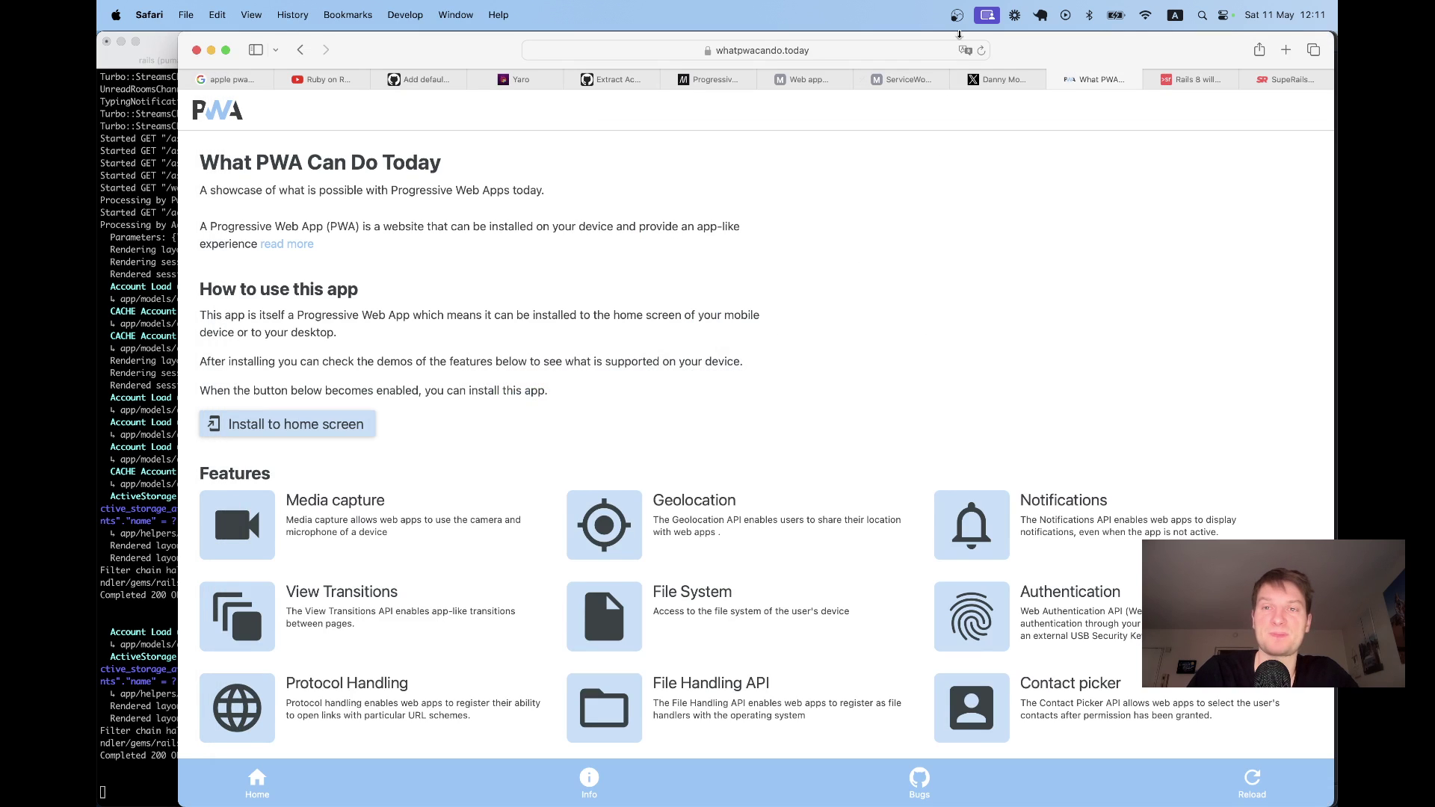
pyautogui.click(958, 16)
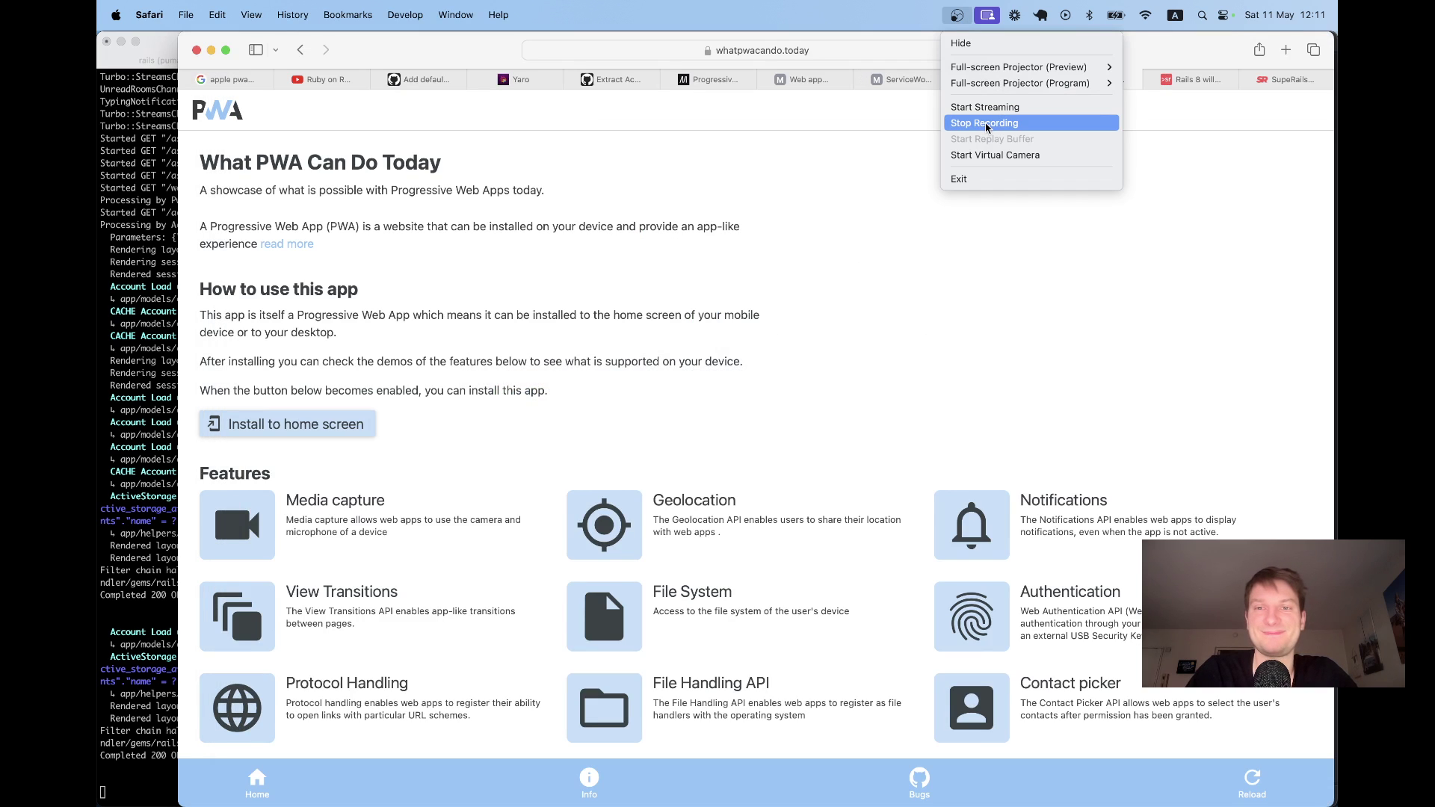